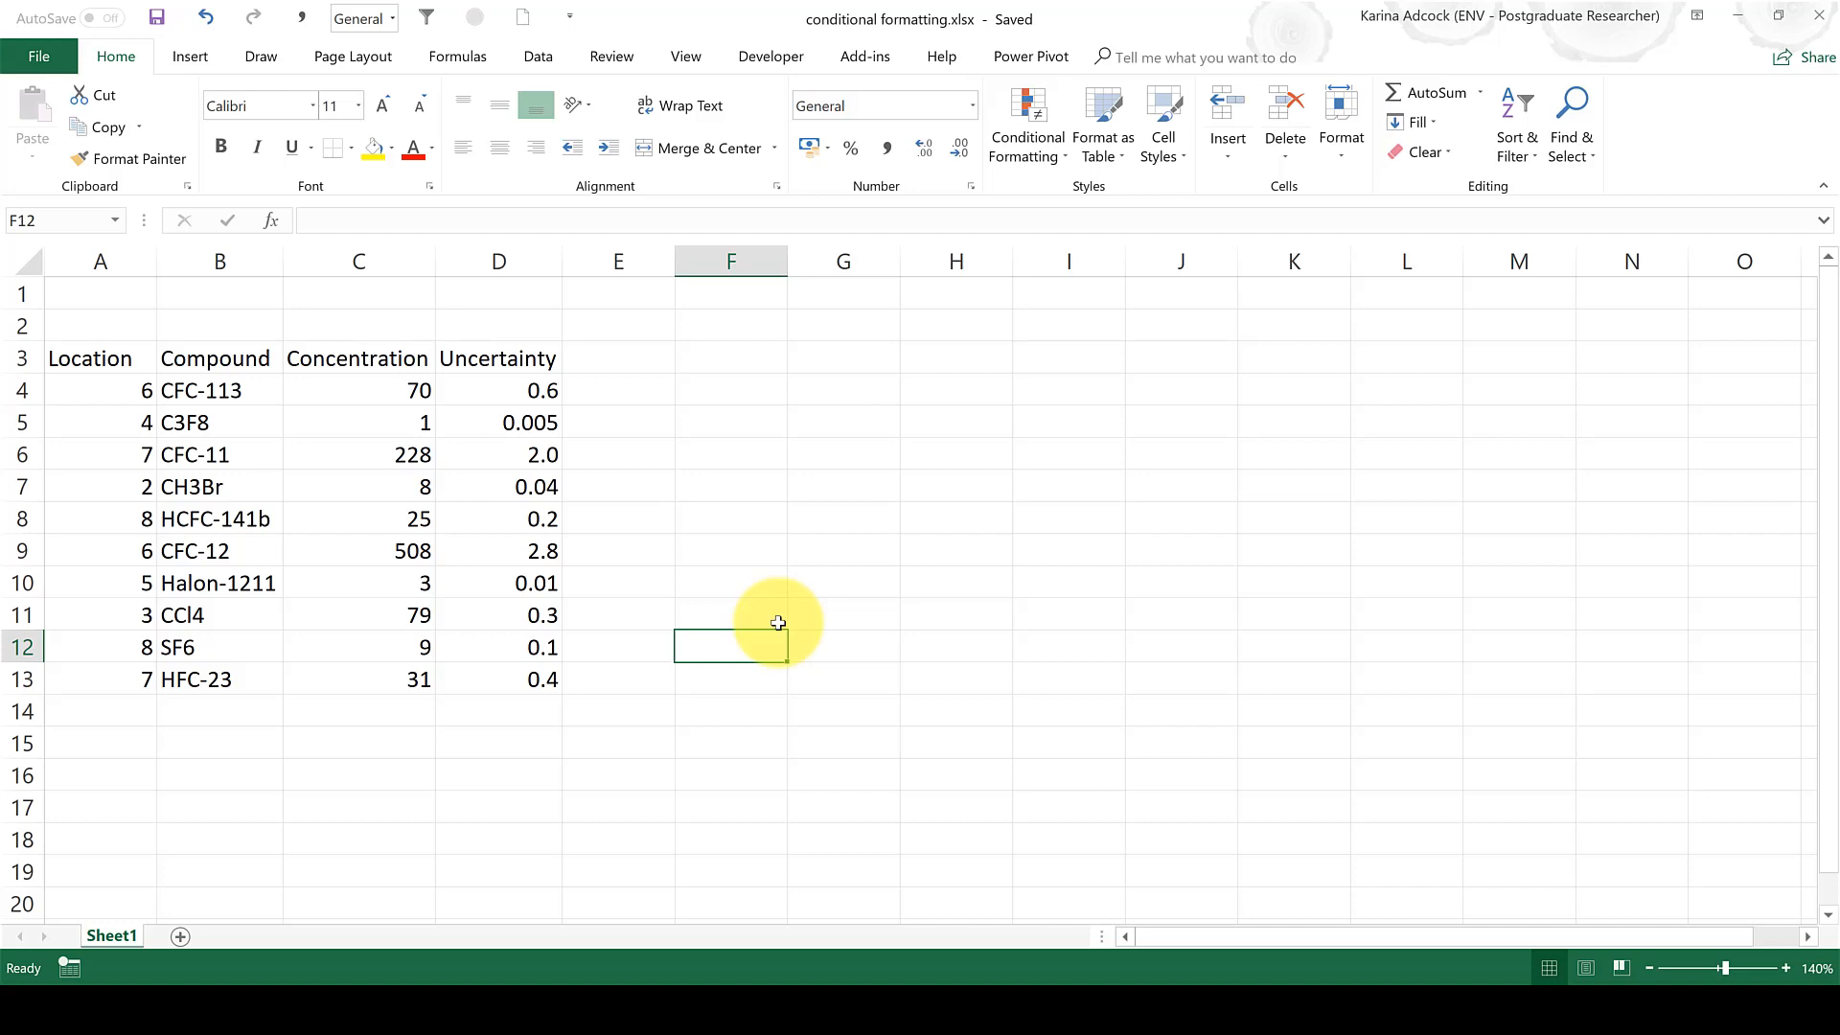
# Start a new conditional formatting rule for A4:D13 that uses a formula to determine which cells to format
pyautogui.moveTo(110, 390); pyautogui.dragTo(500, 675)
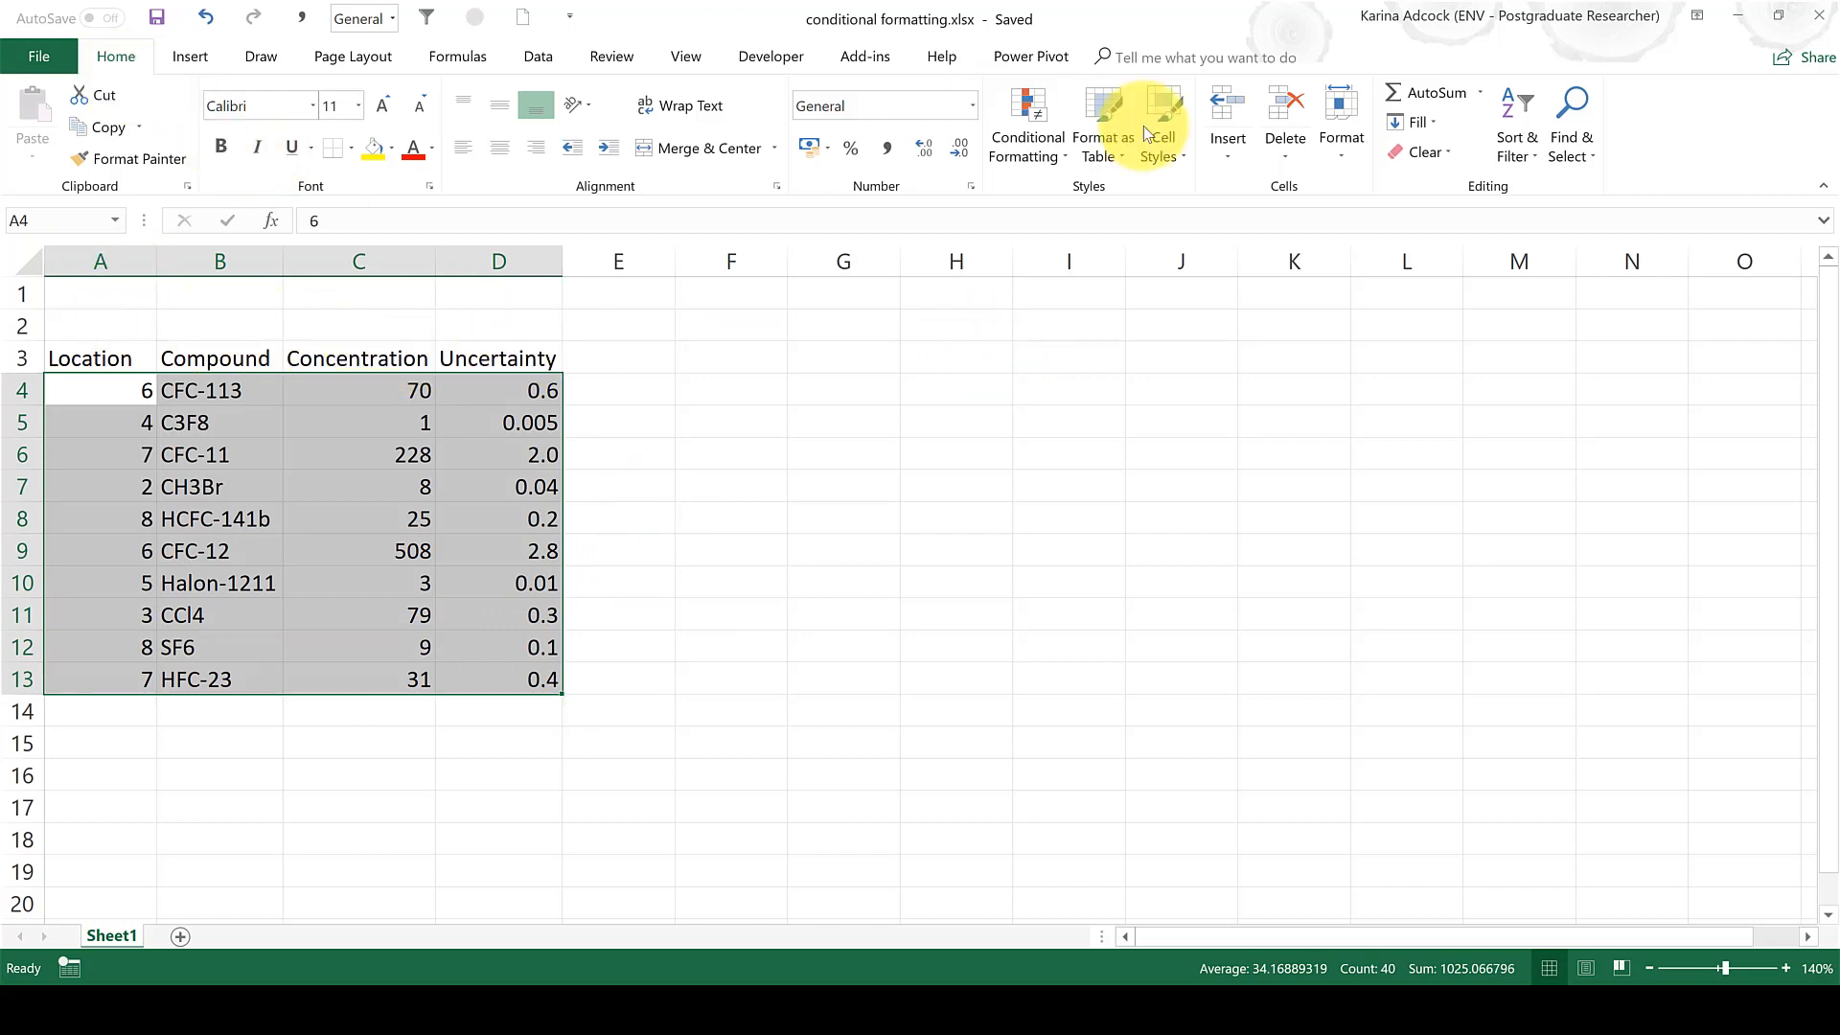
pyautogui.click(1038, 146)
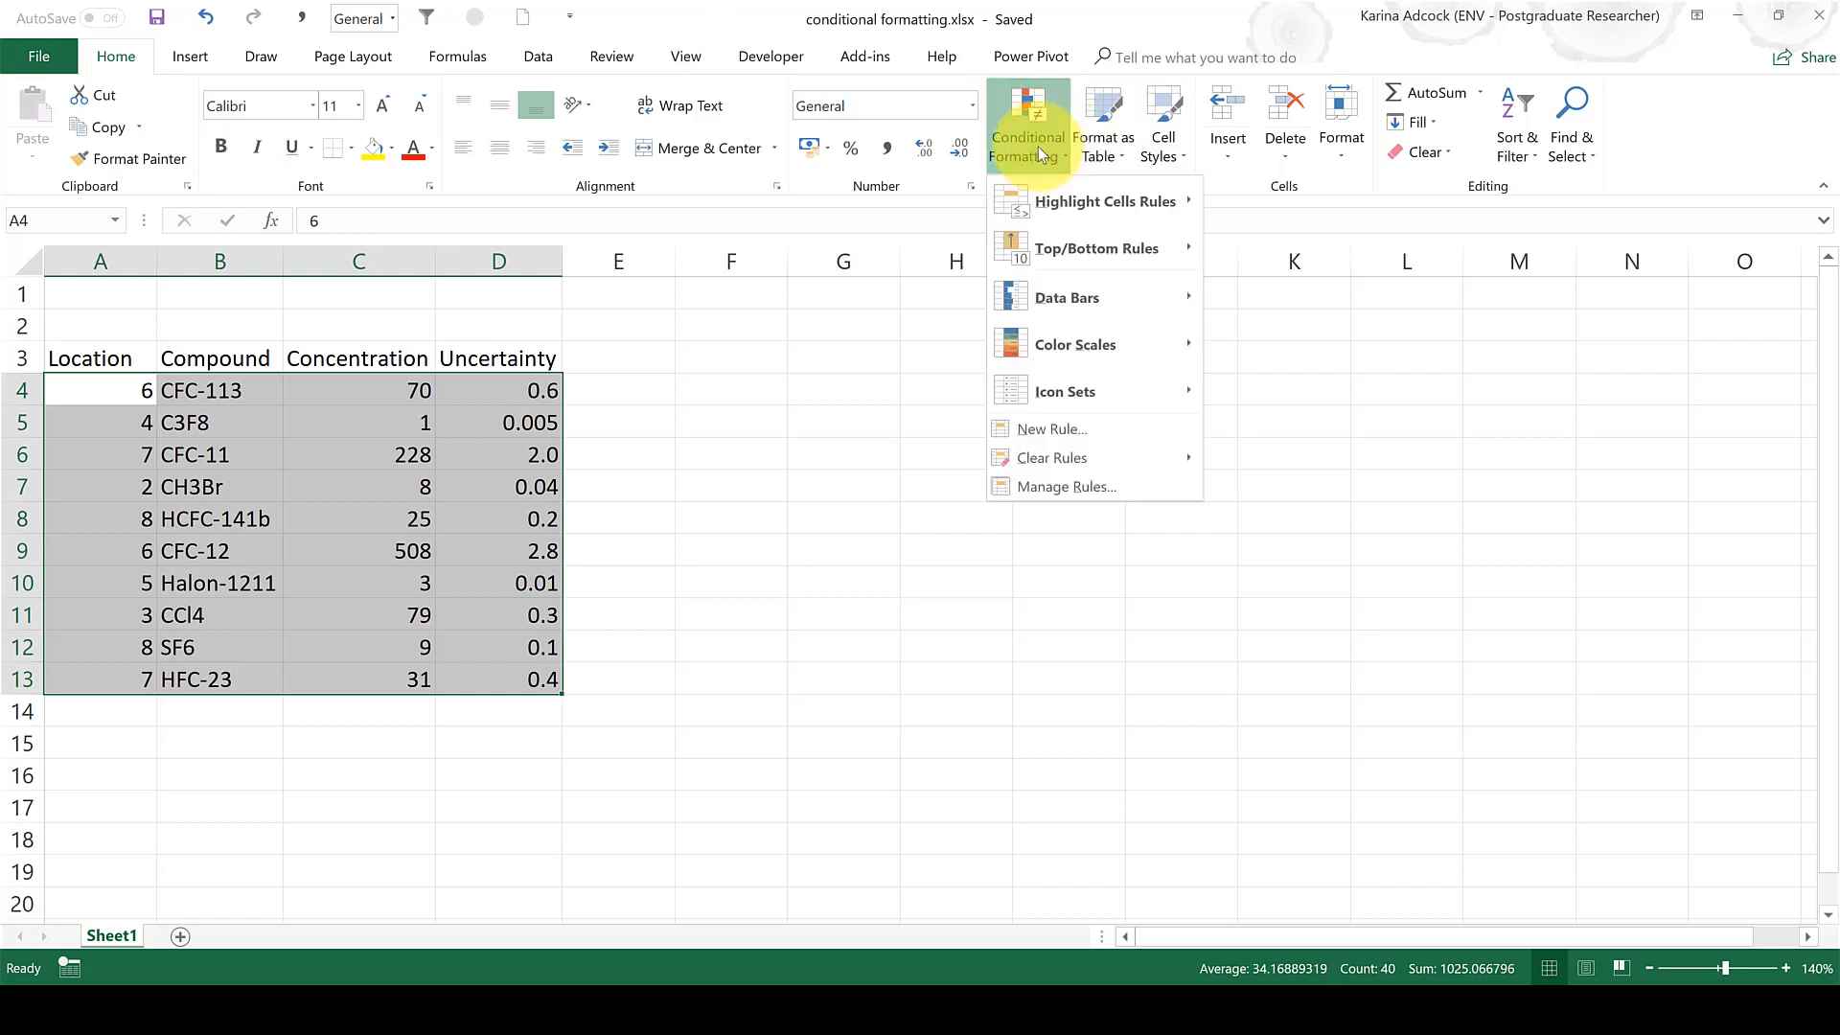
pyautogui.click(1058, 427)
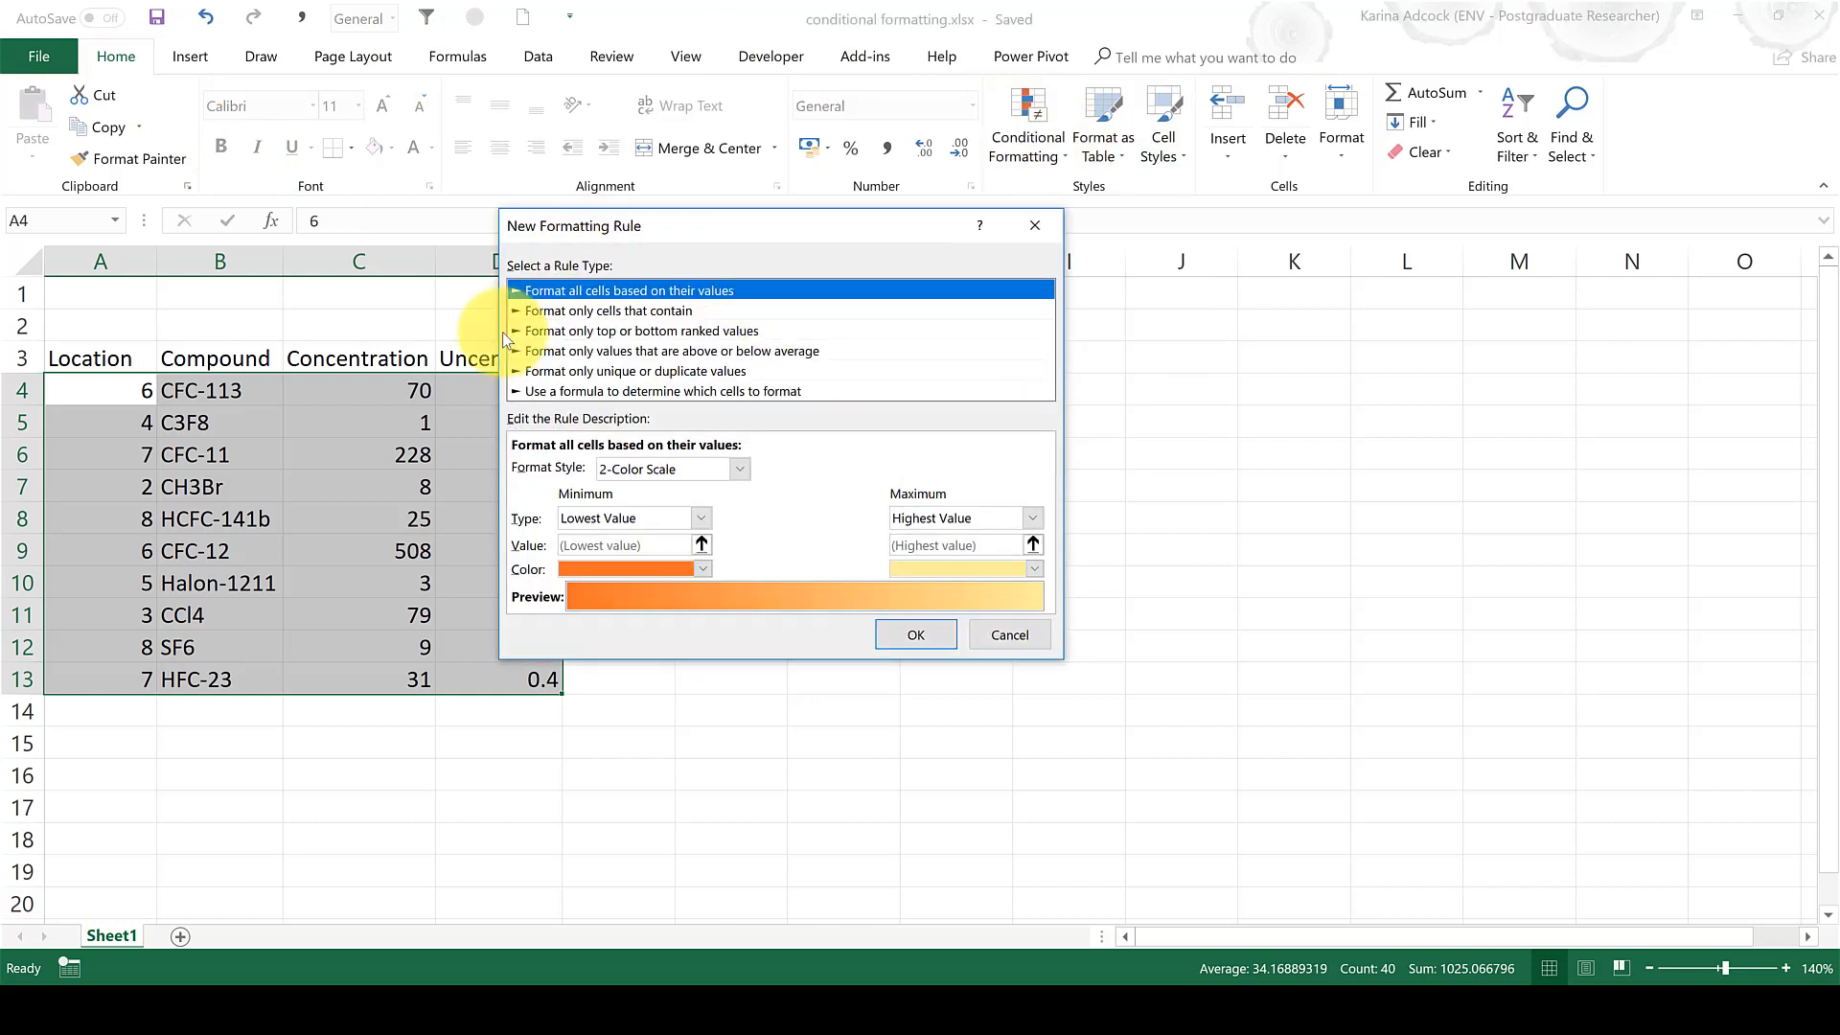
pyautogui.click(625, 393)
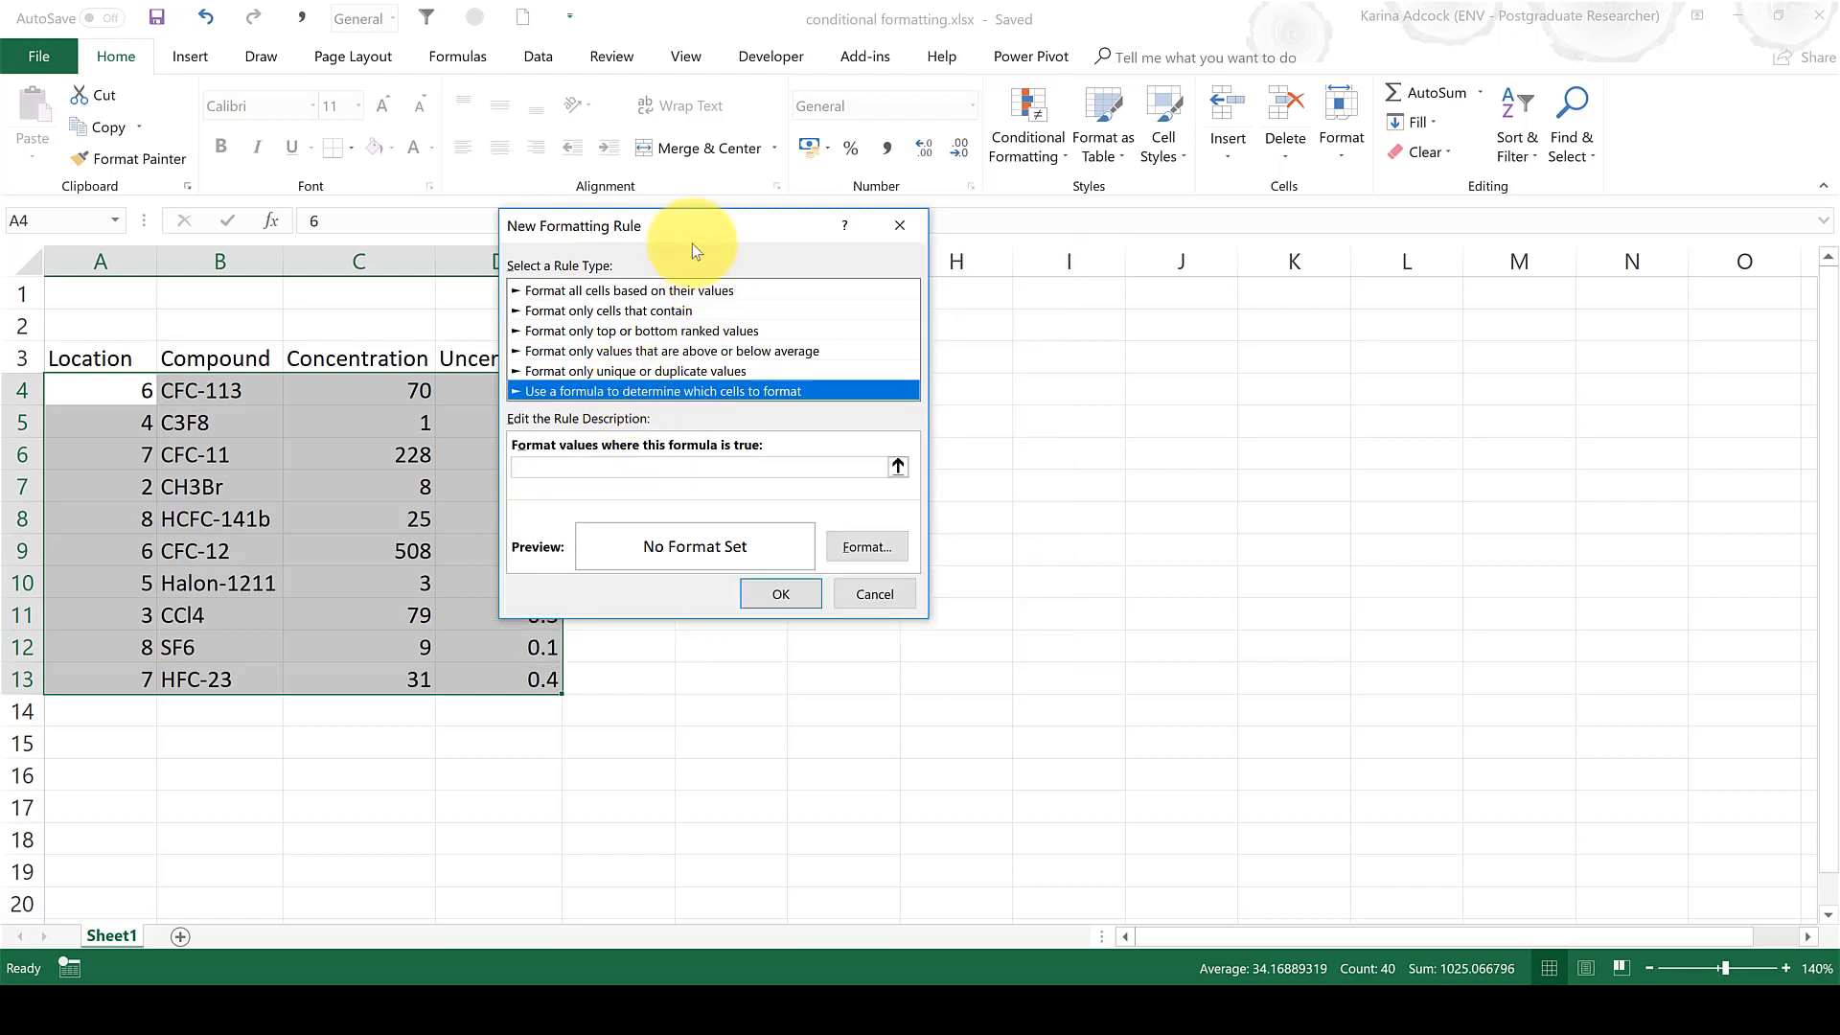
pyautogui.moveTo(726, 238); pyautogui.dragTo(830, 328)
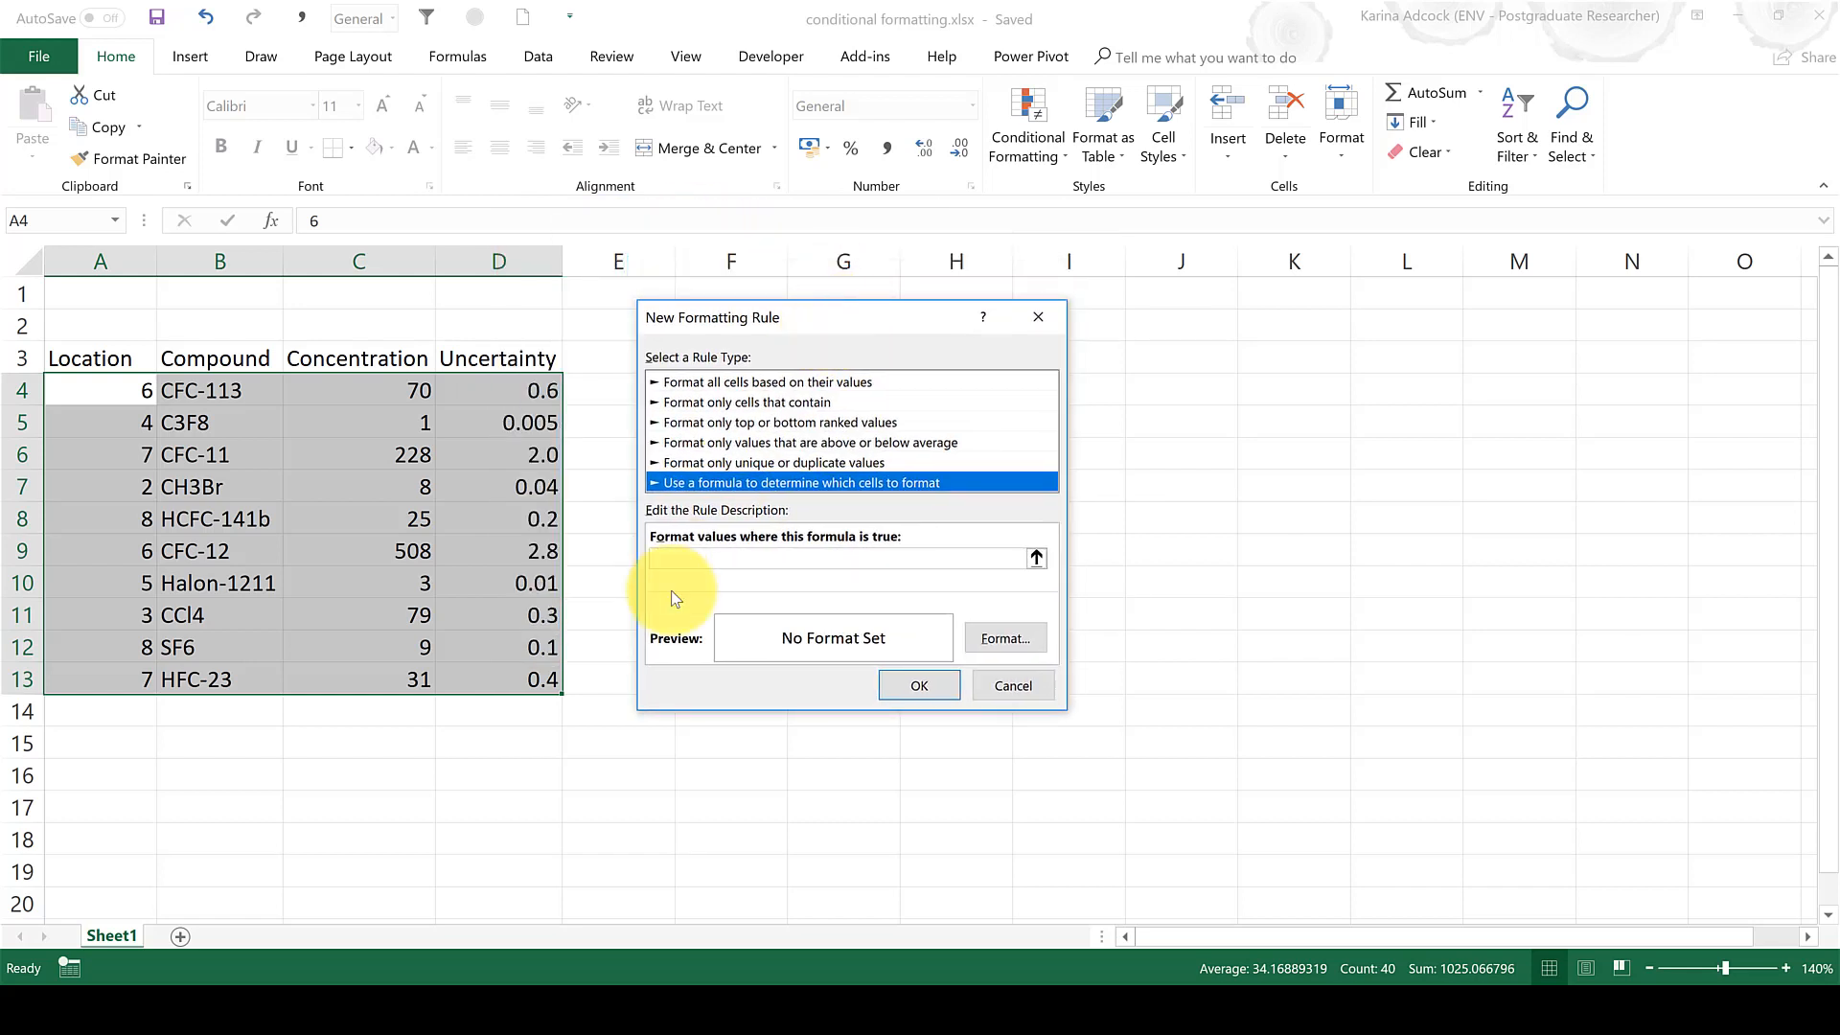
# Enter =$A4>7 as the rule's formula, with the column reference locked
pyautogui.click(692, 560)
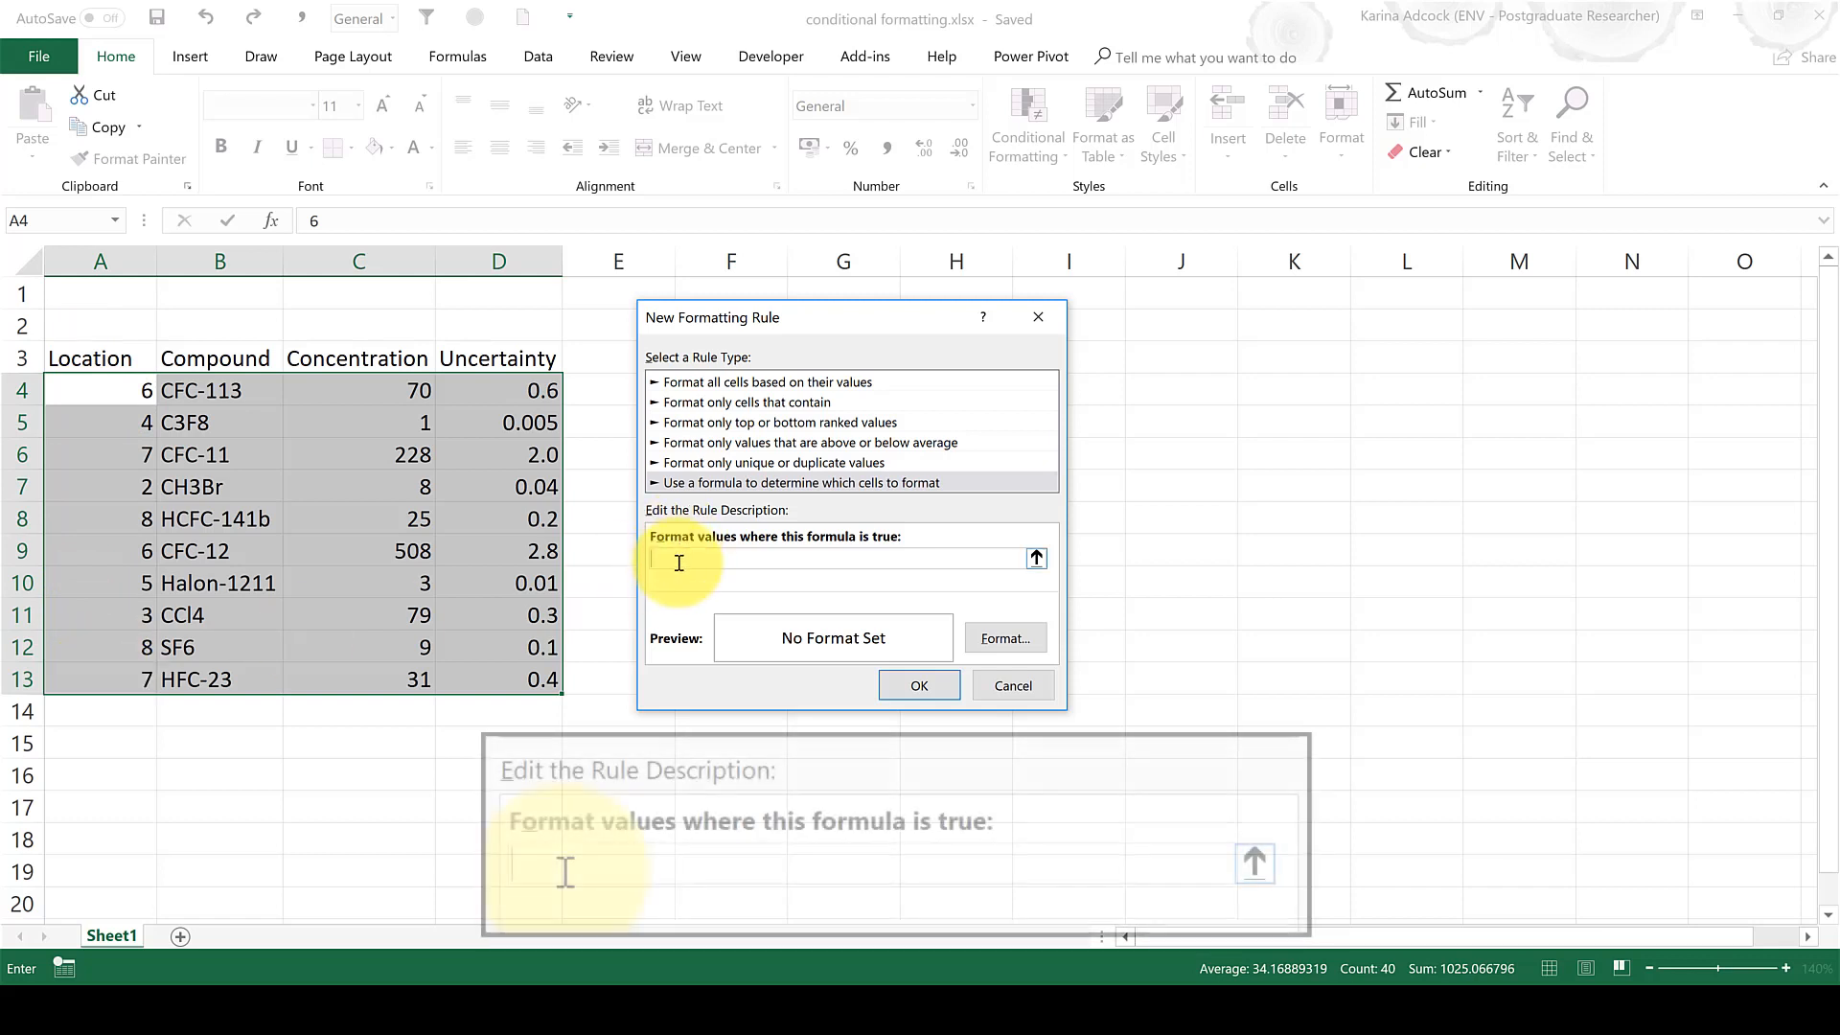
pyautogui.write('=')
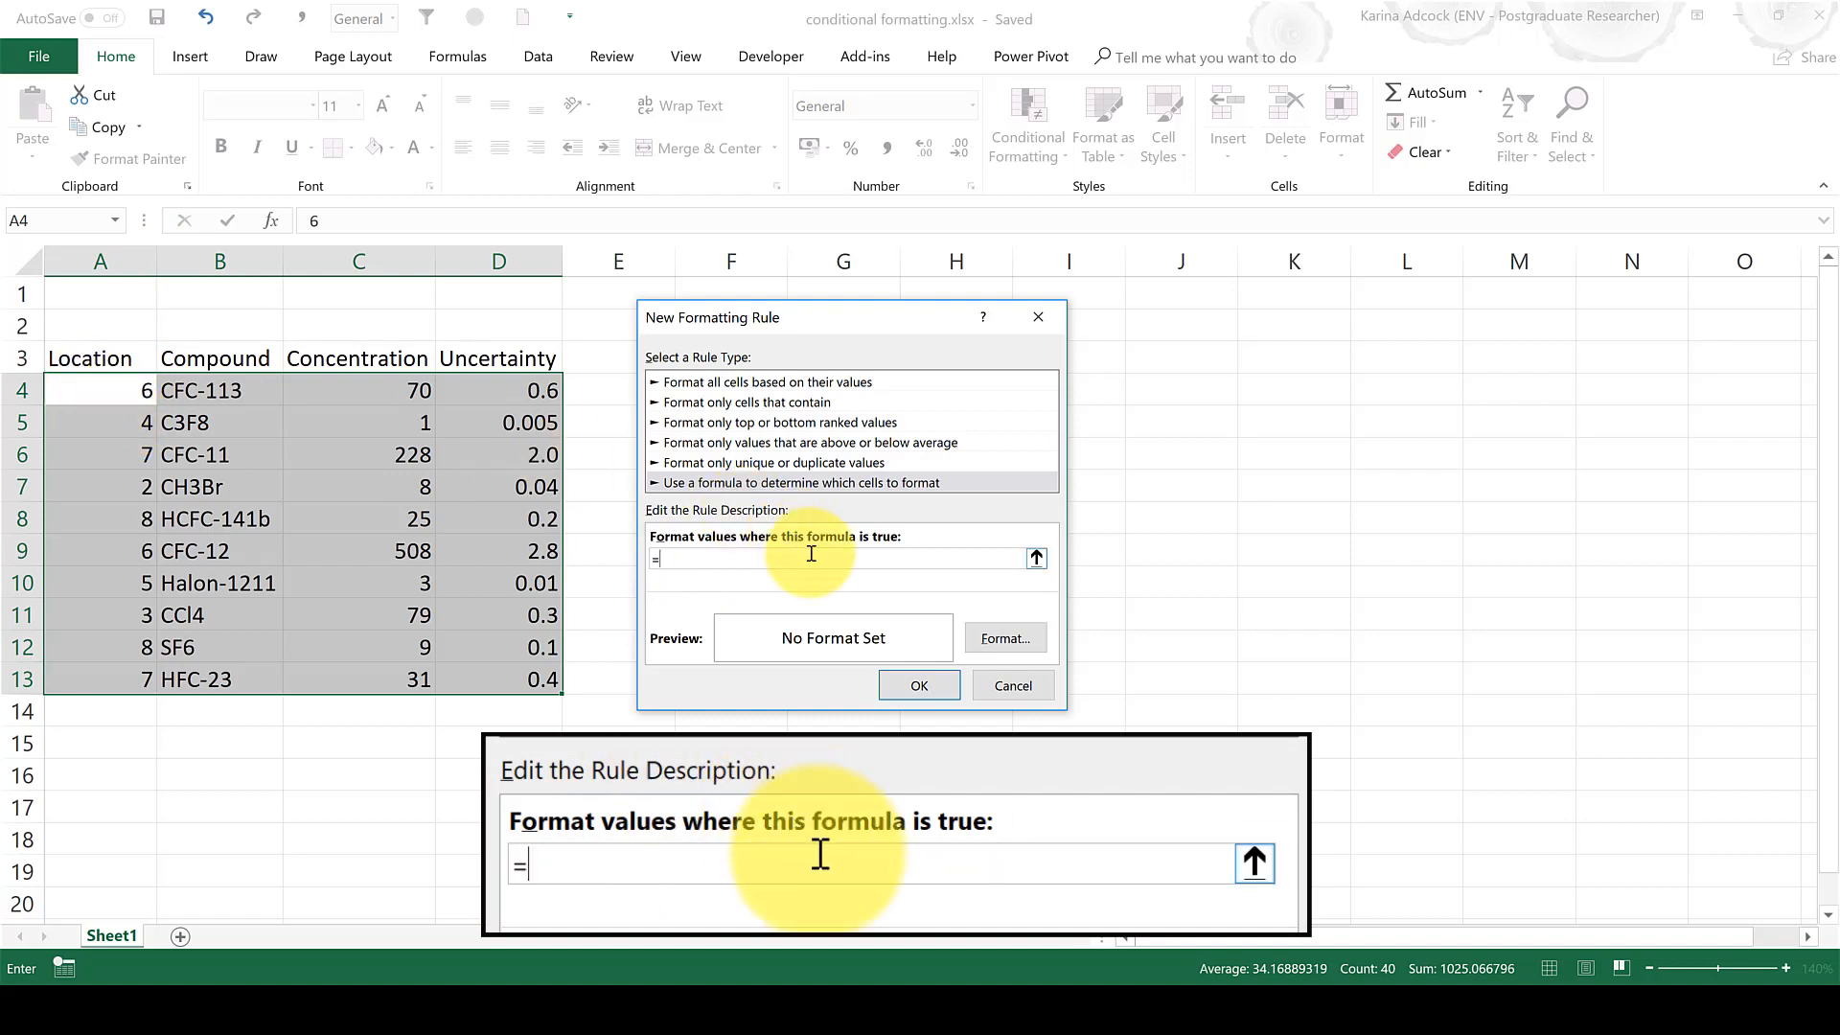
pyautogui.write('A4>7')
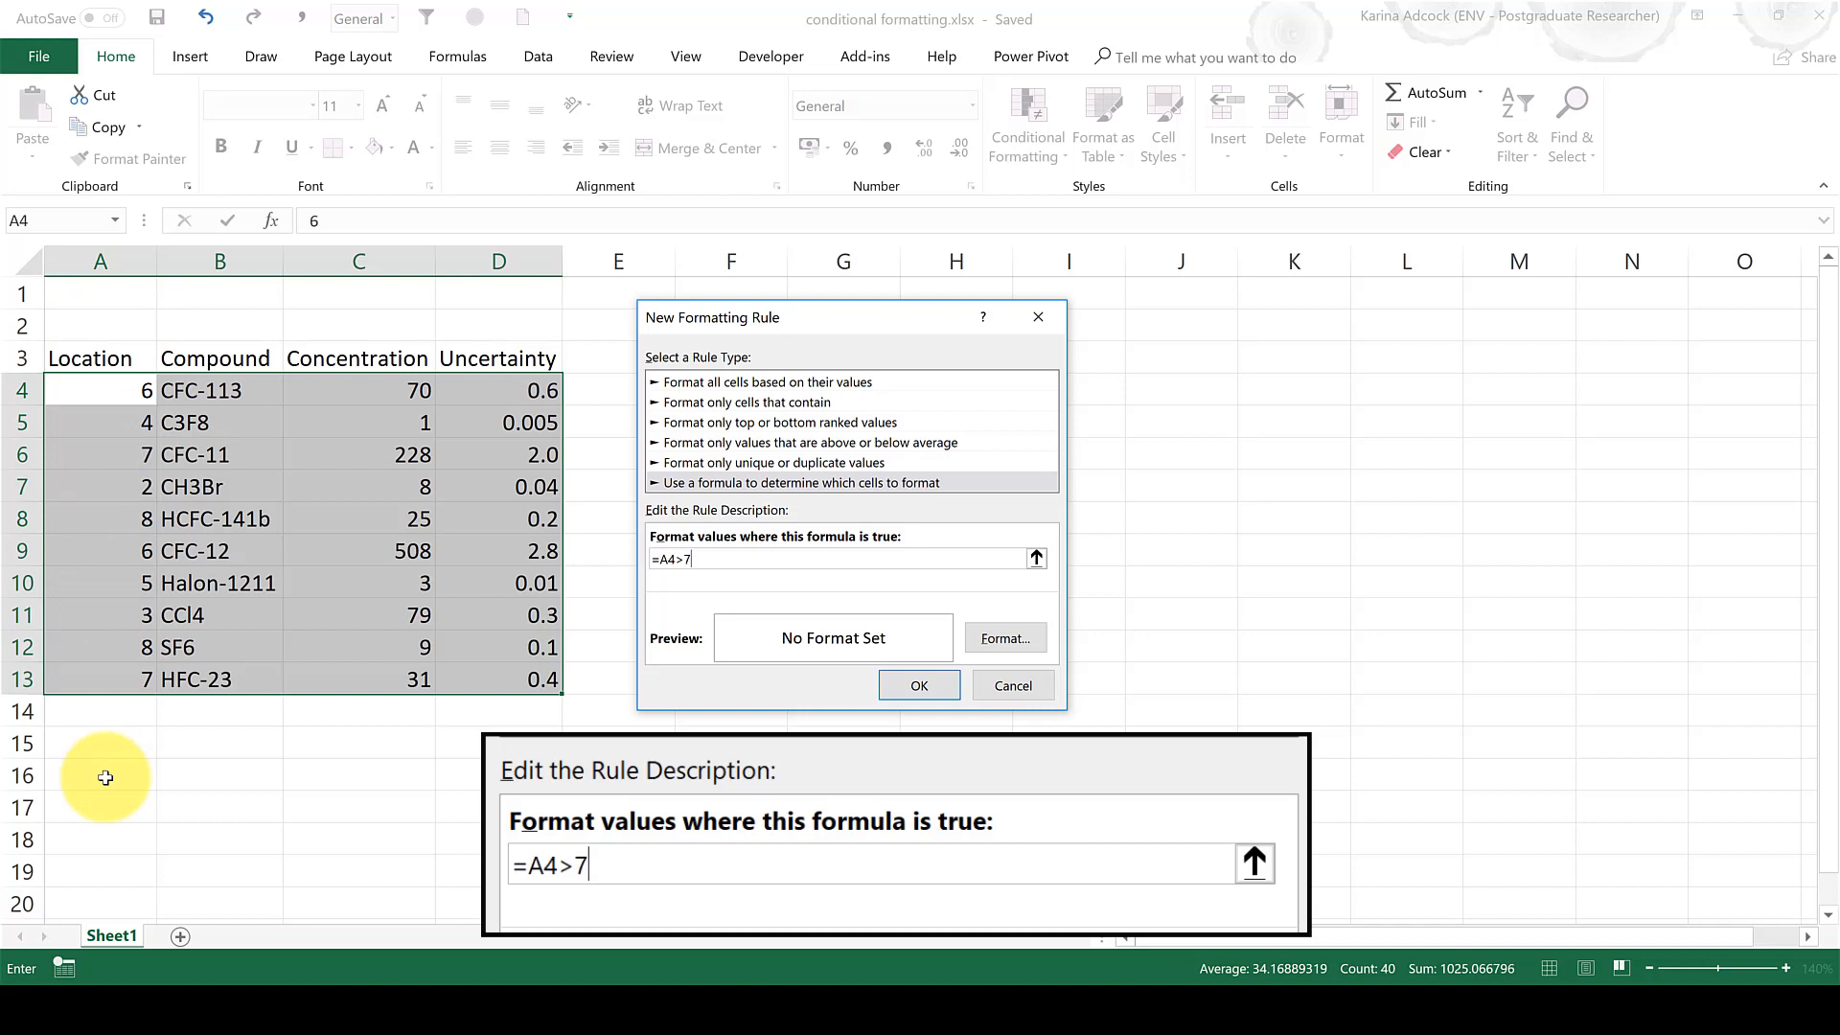
pyautogui.click(661, 558)
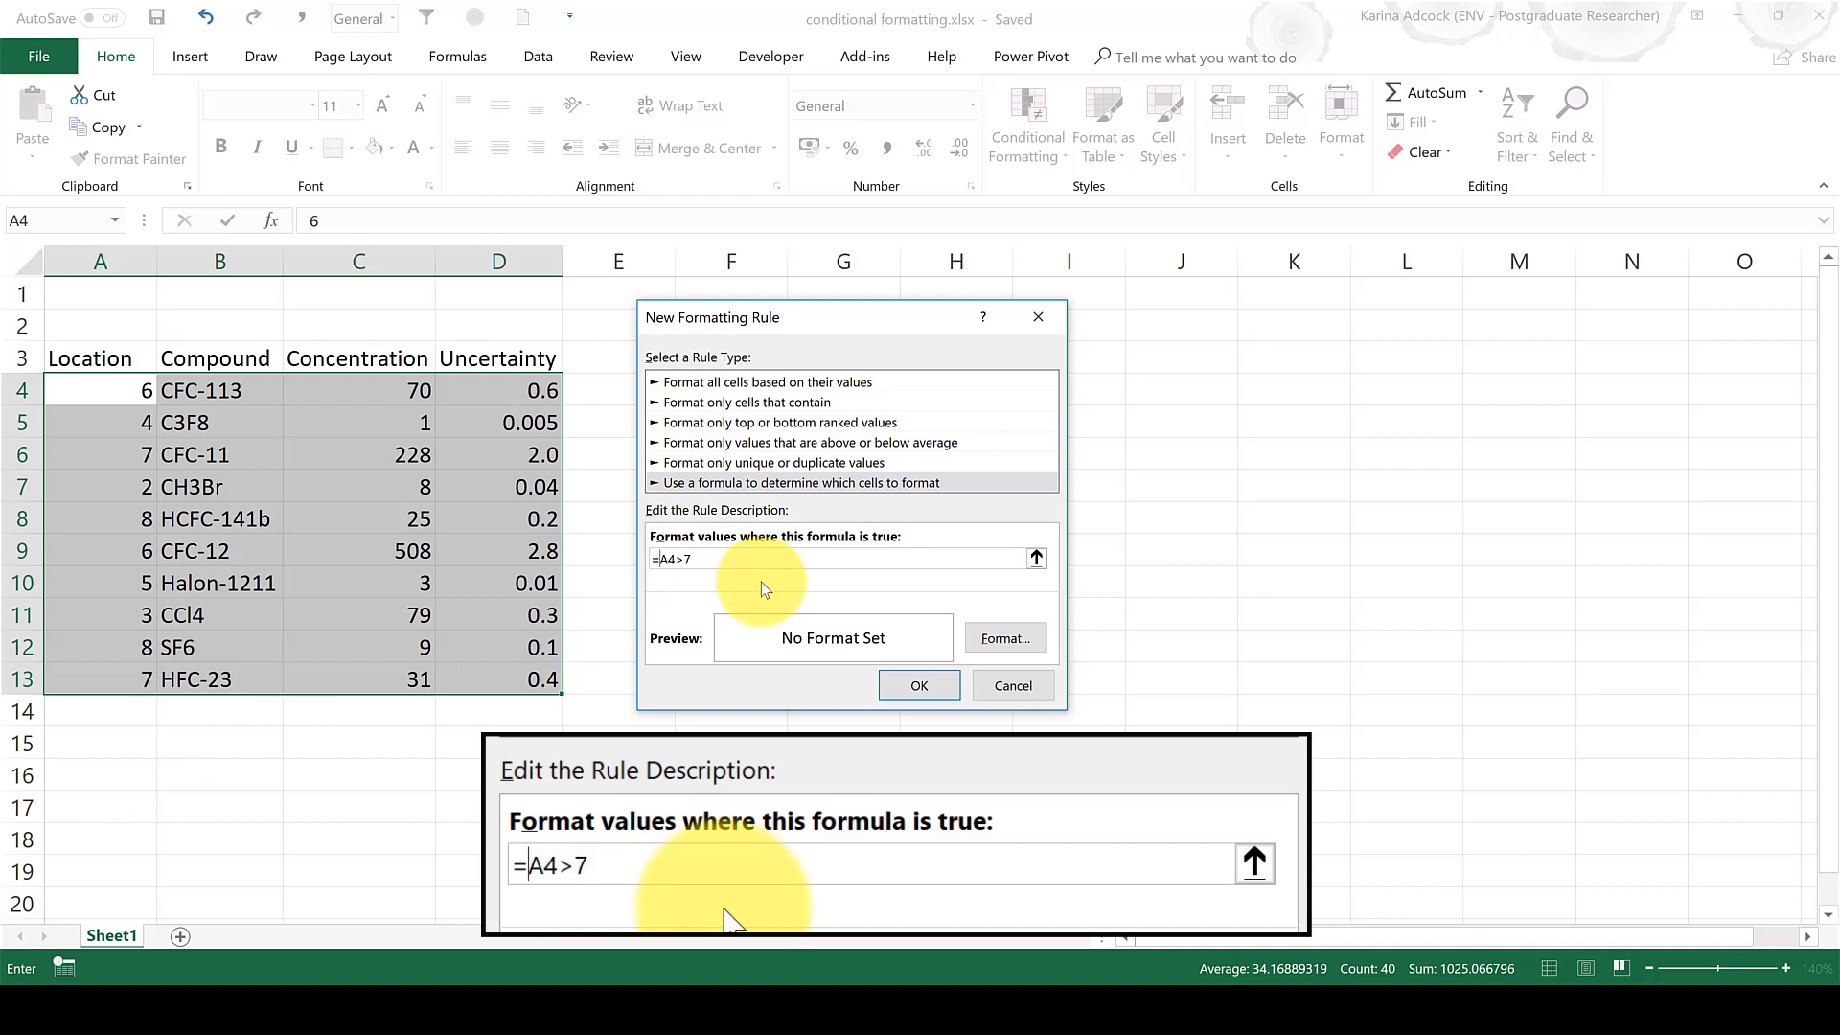
pyautogui.write('$')
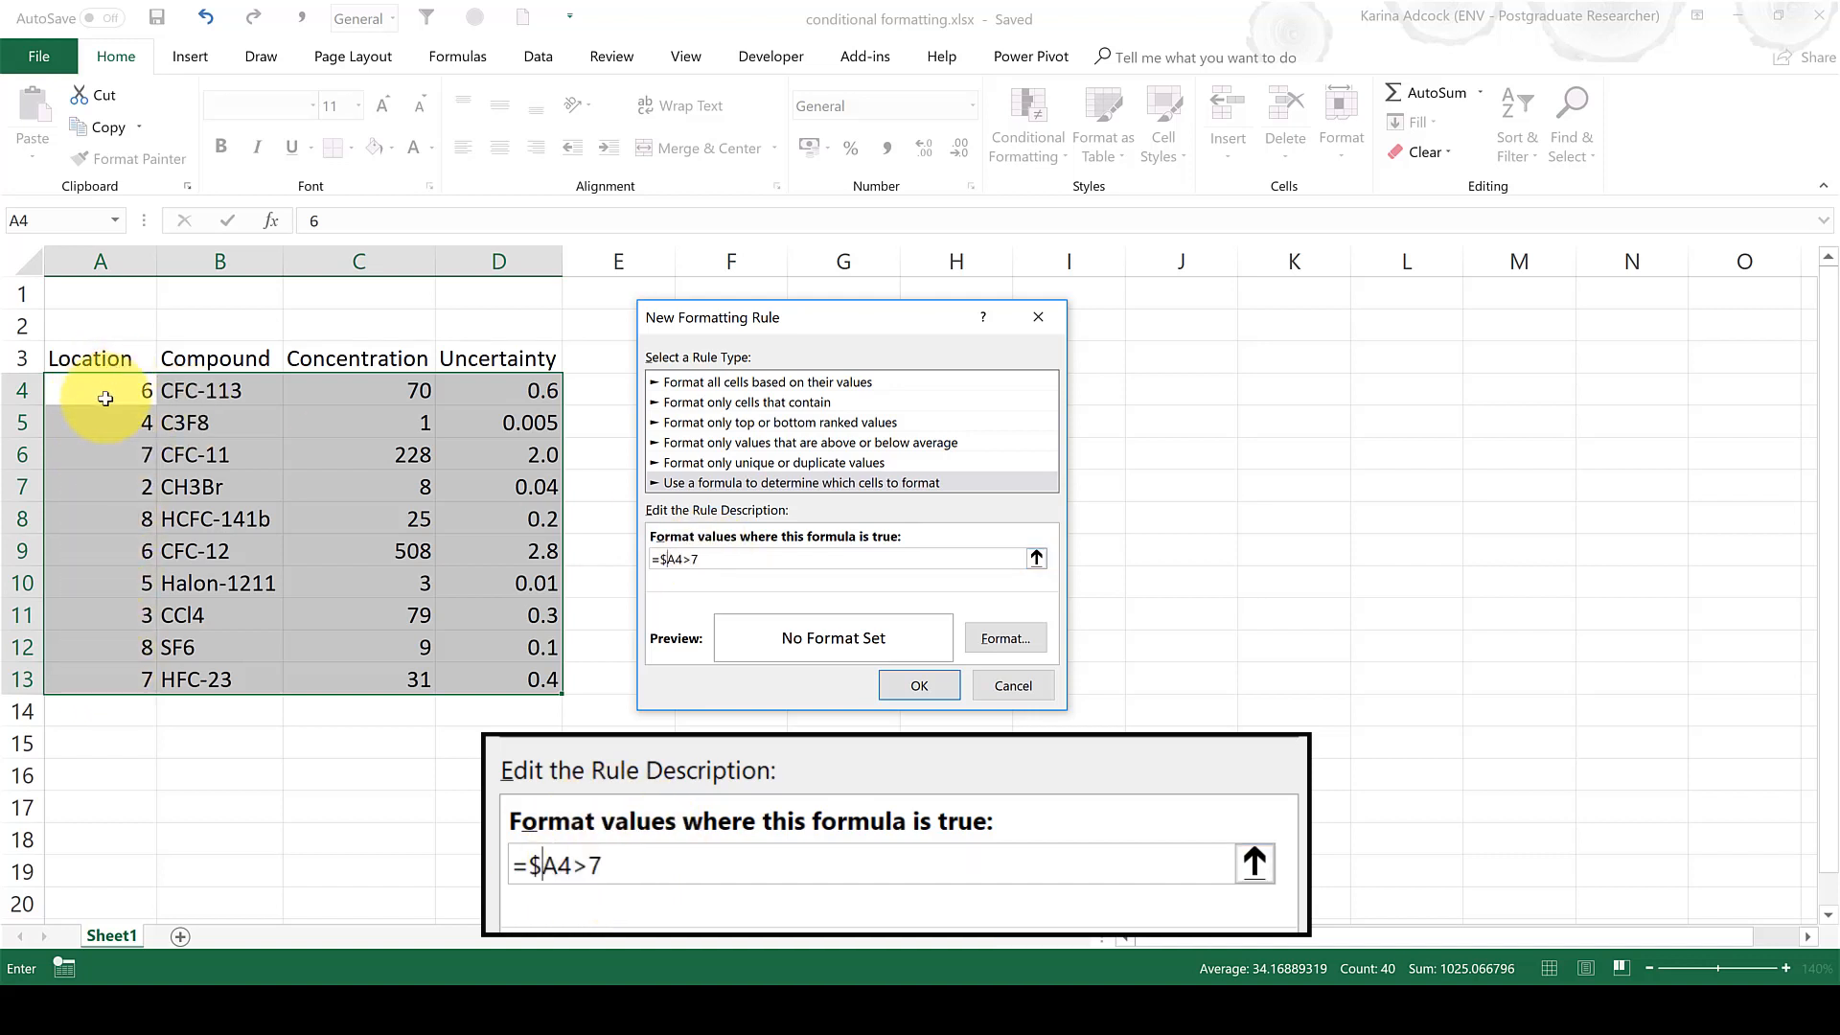
pyautogui.click(718, 558)
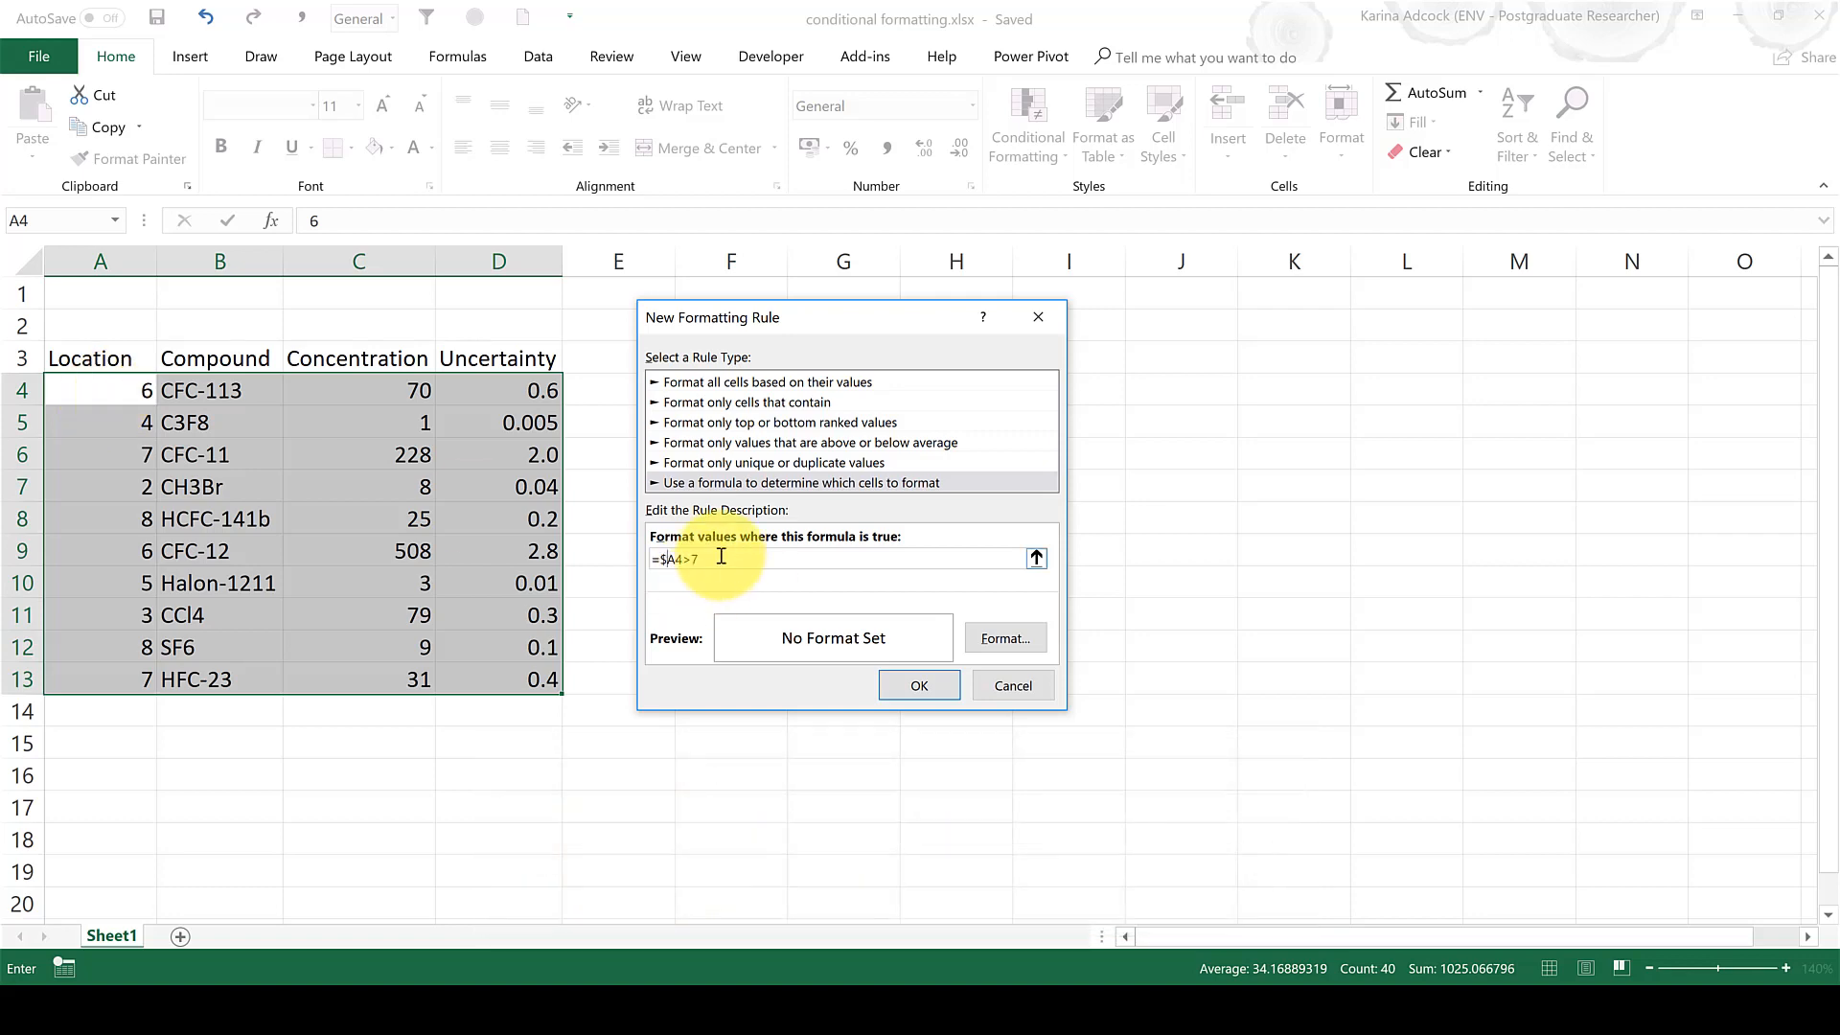
# Give the location rule a light orange background fill and apply it to the table
pyautogui.click(1014, 635)
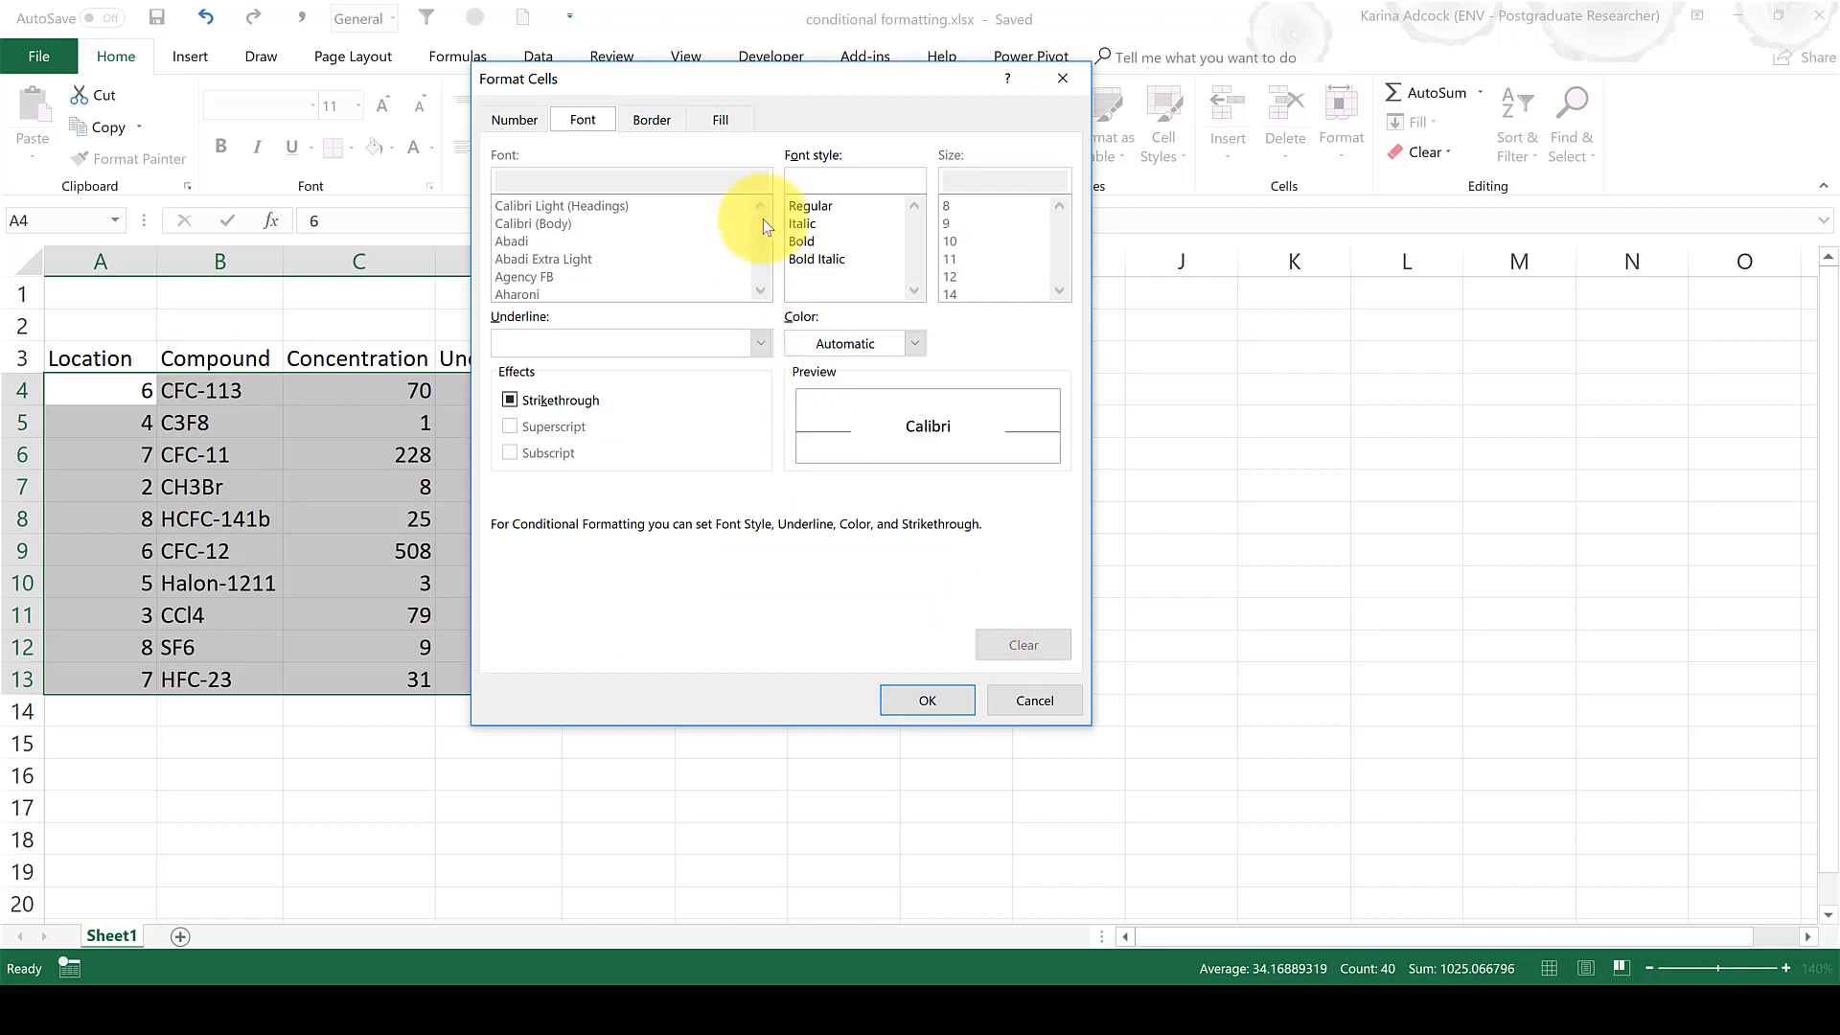
pyautogui.click(733, 113)
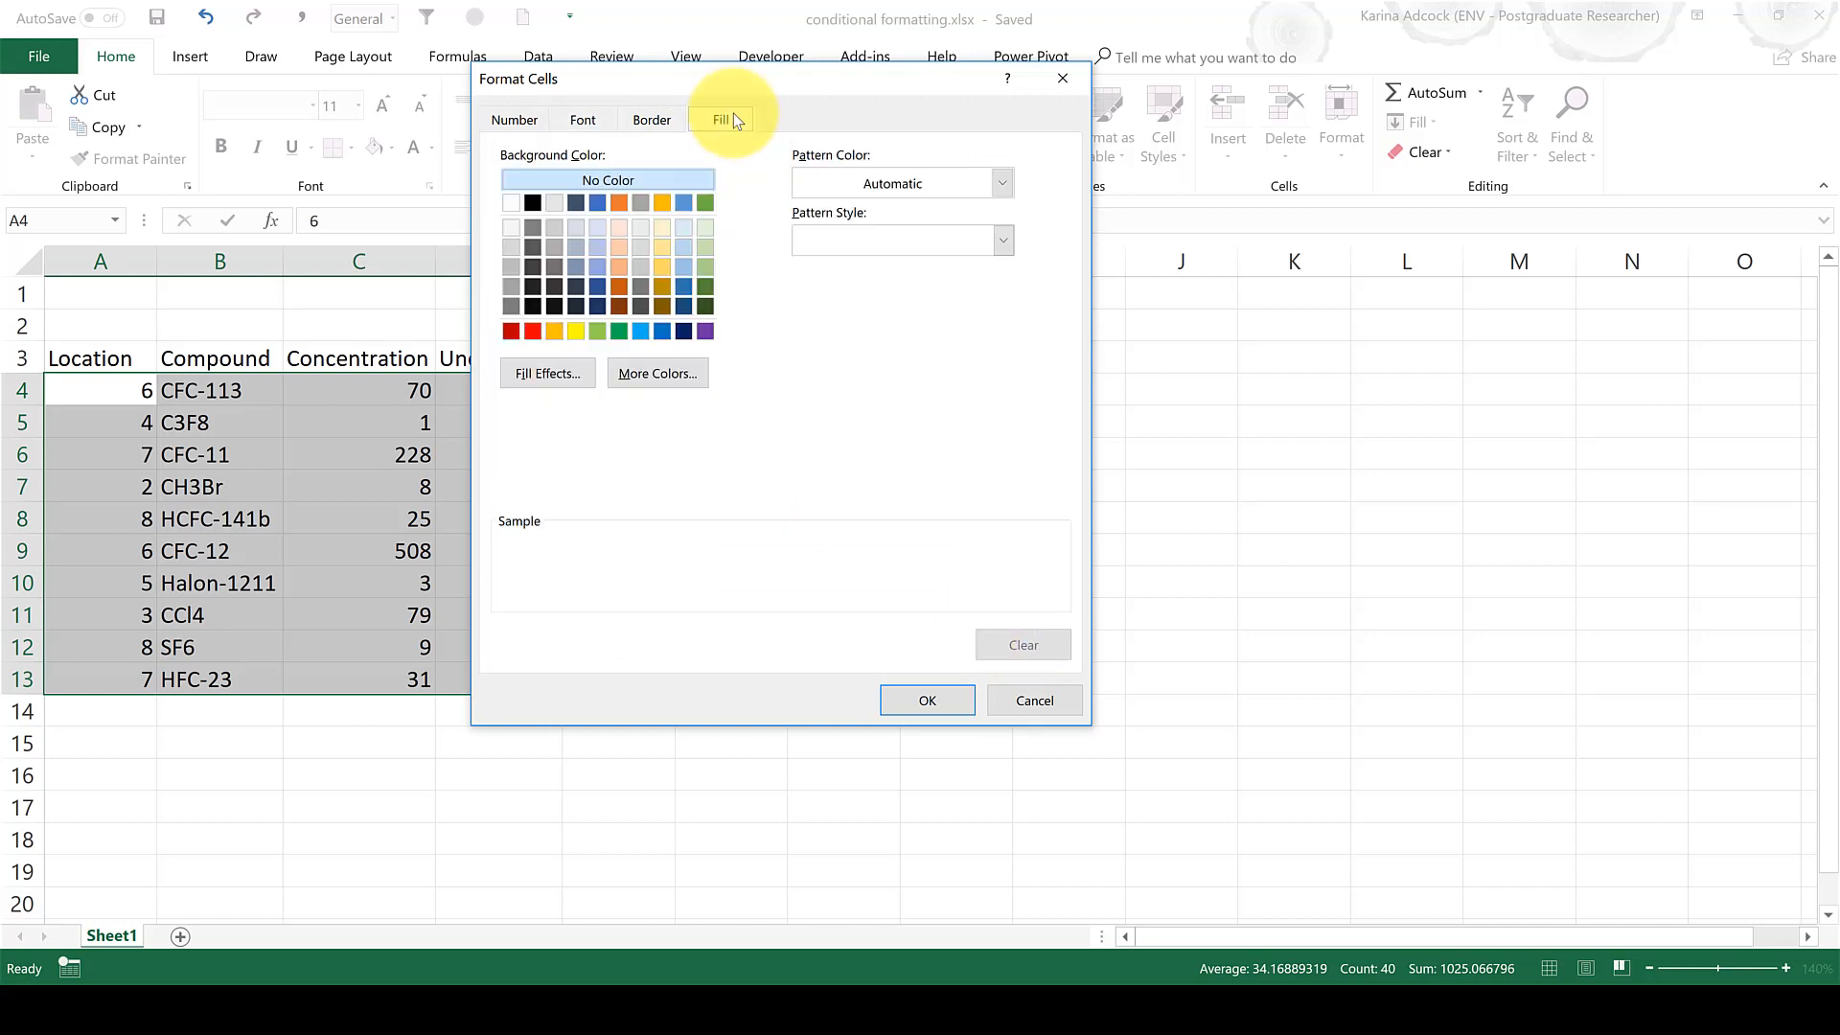
pyautogui.click(623, 272)
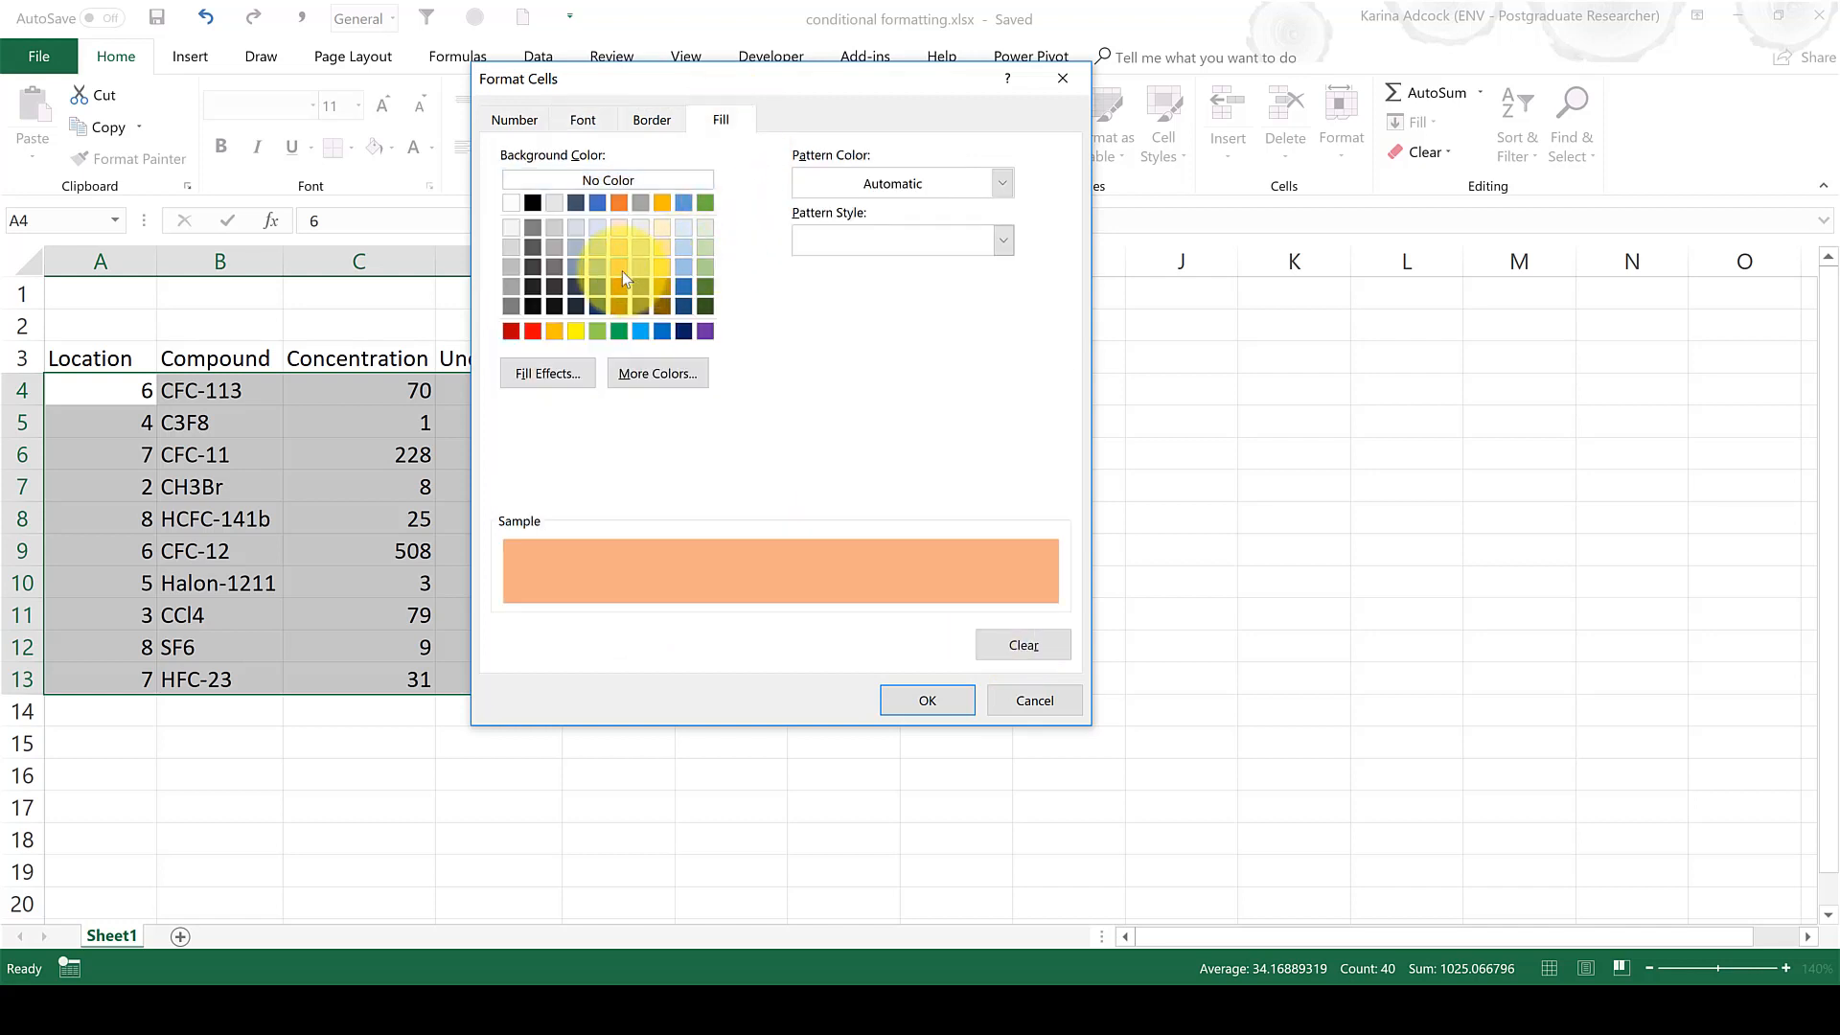
pyautogui.click(917, 701)
pyautogui.click(911, 686)
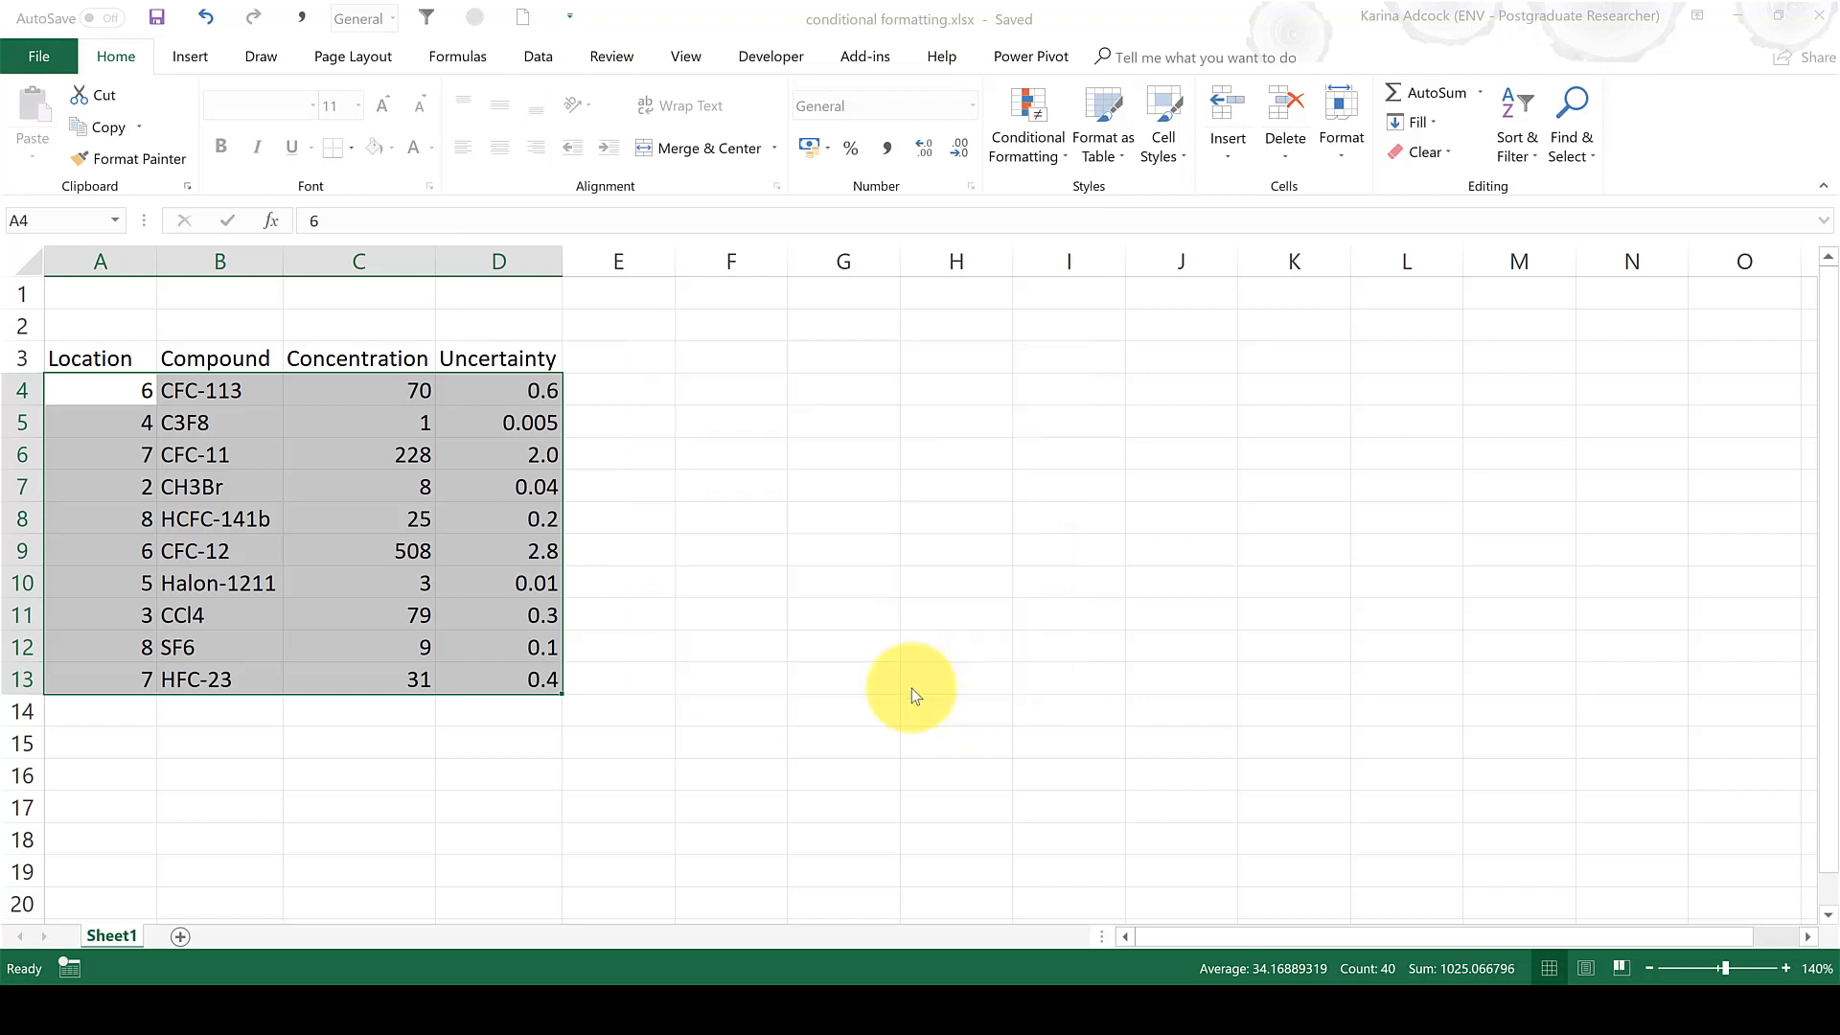
pyautogui.click(632, 550)
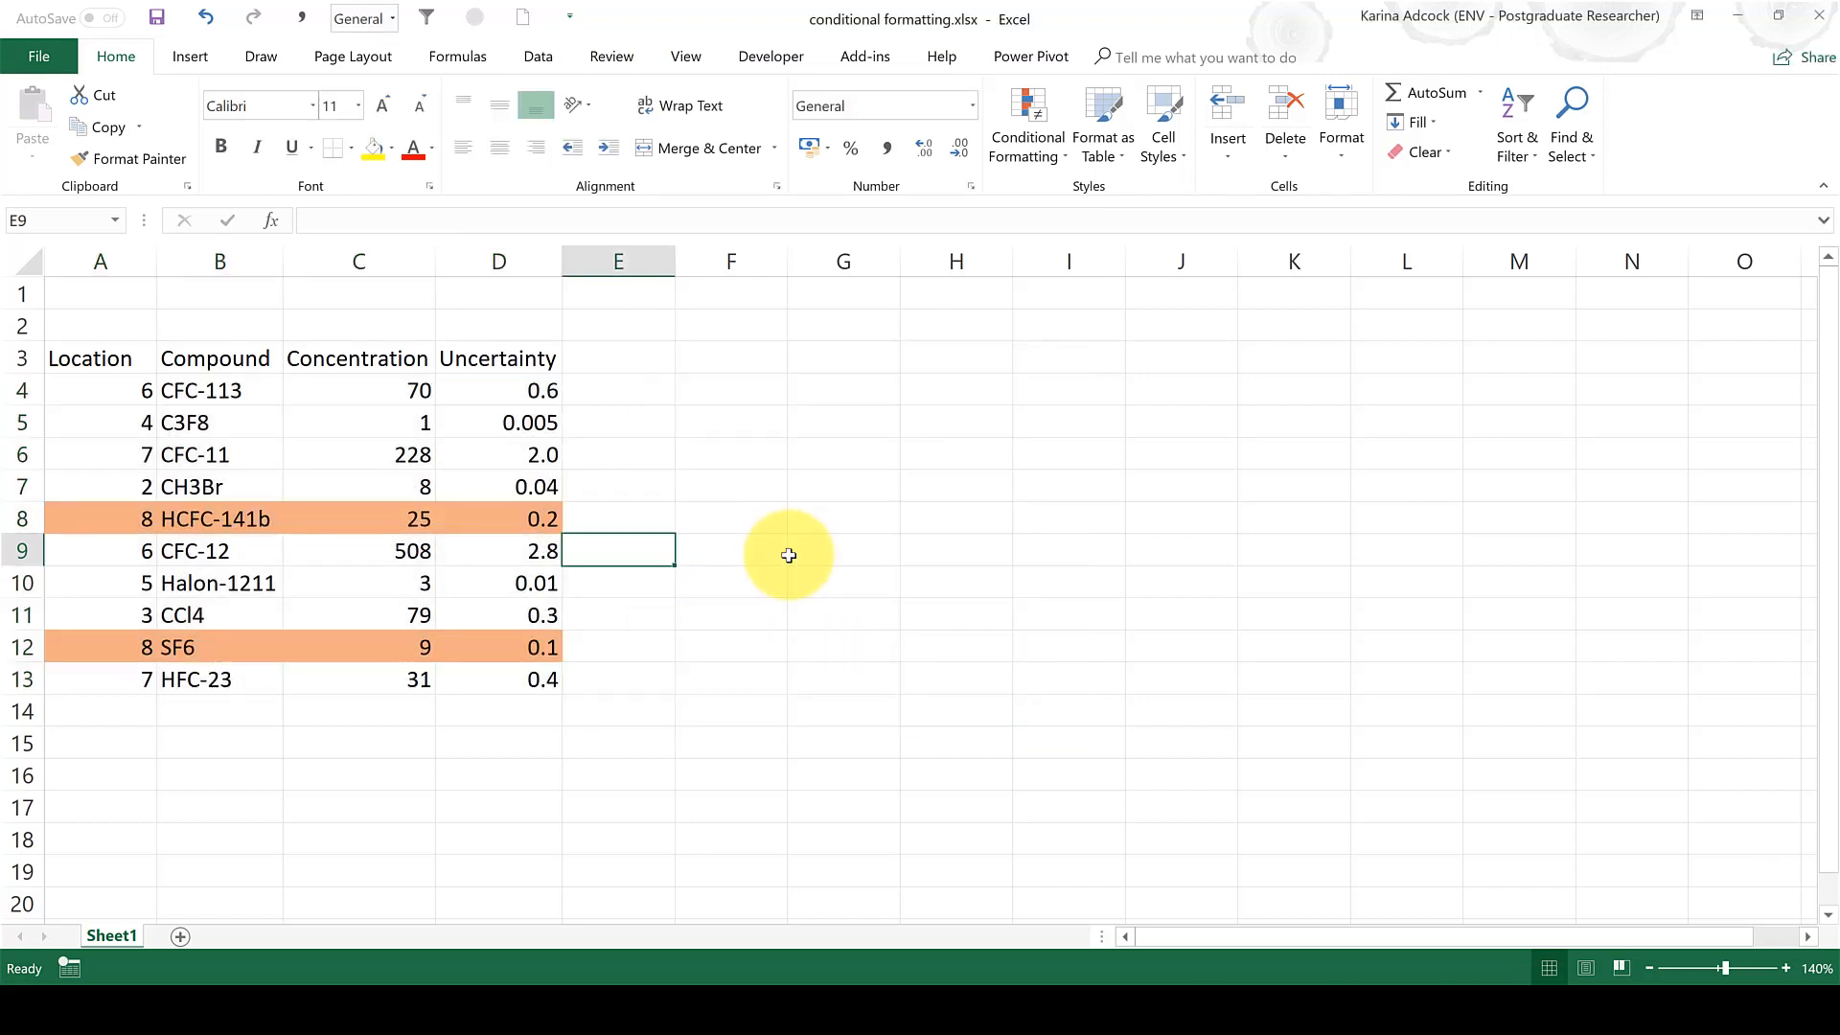
pyautogui.click(125, 647)
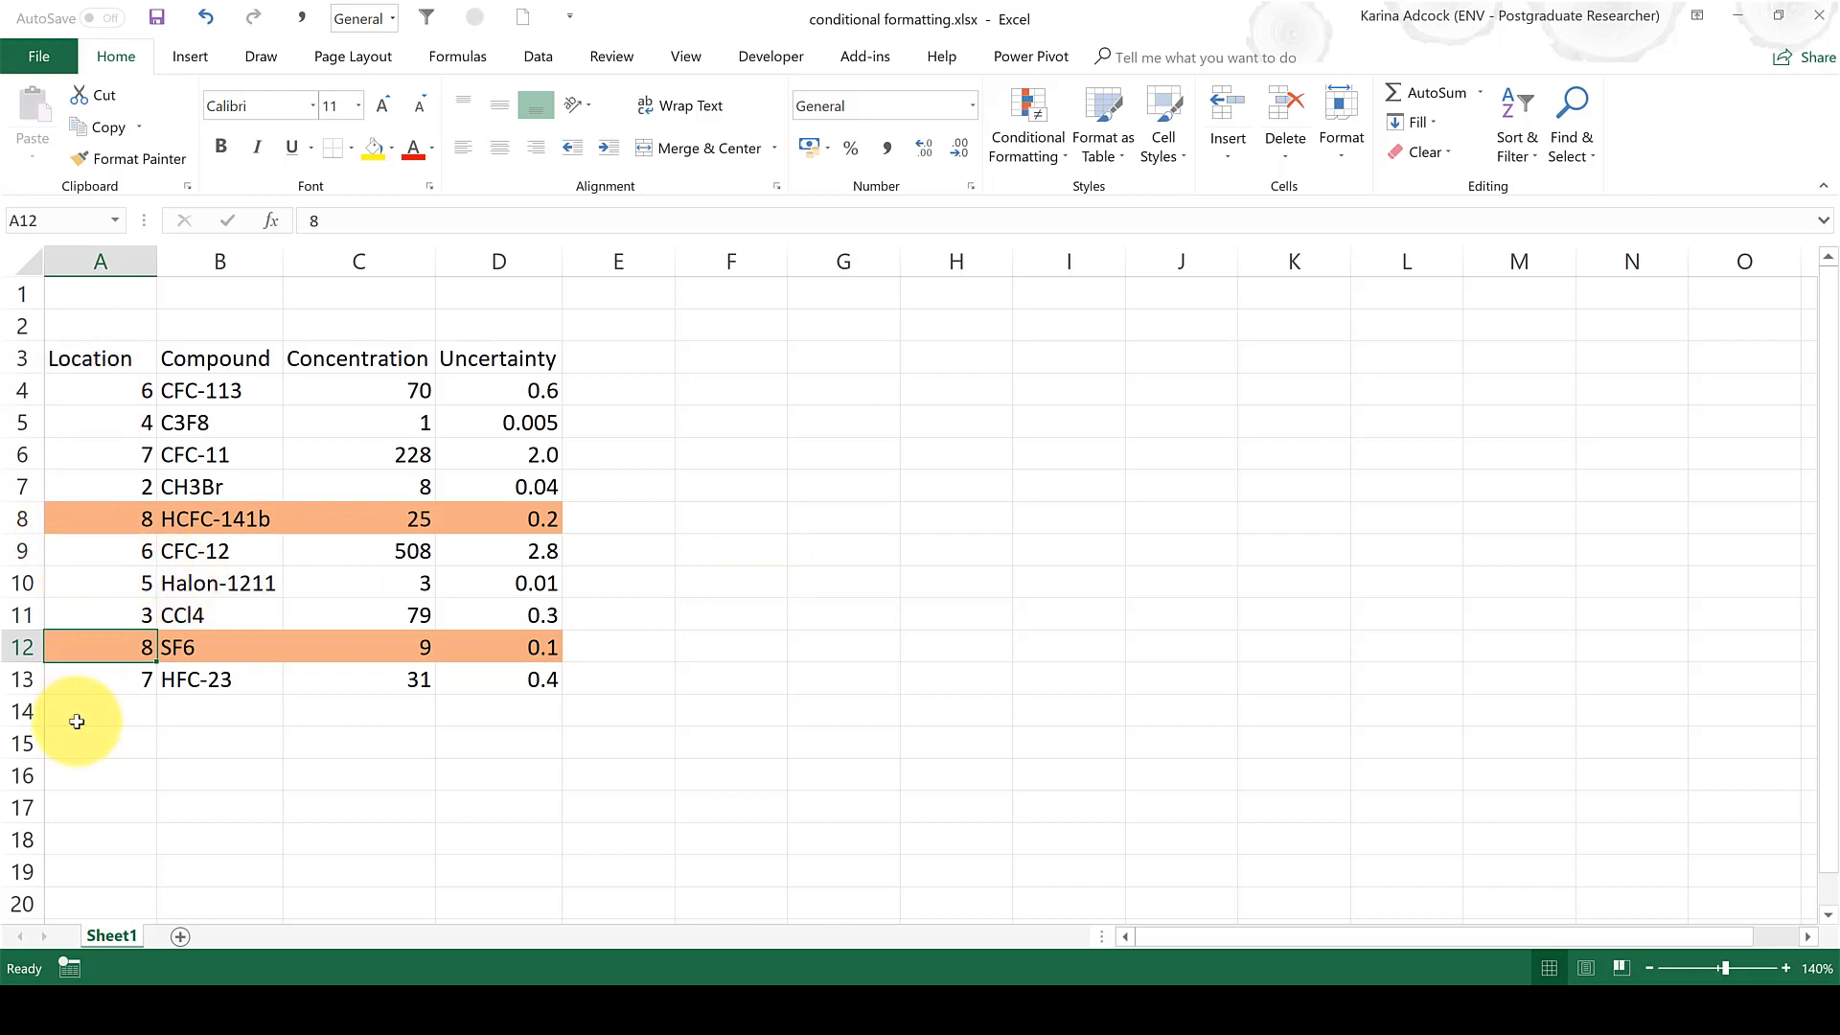
pyautogui.click(634, 667)
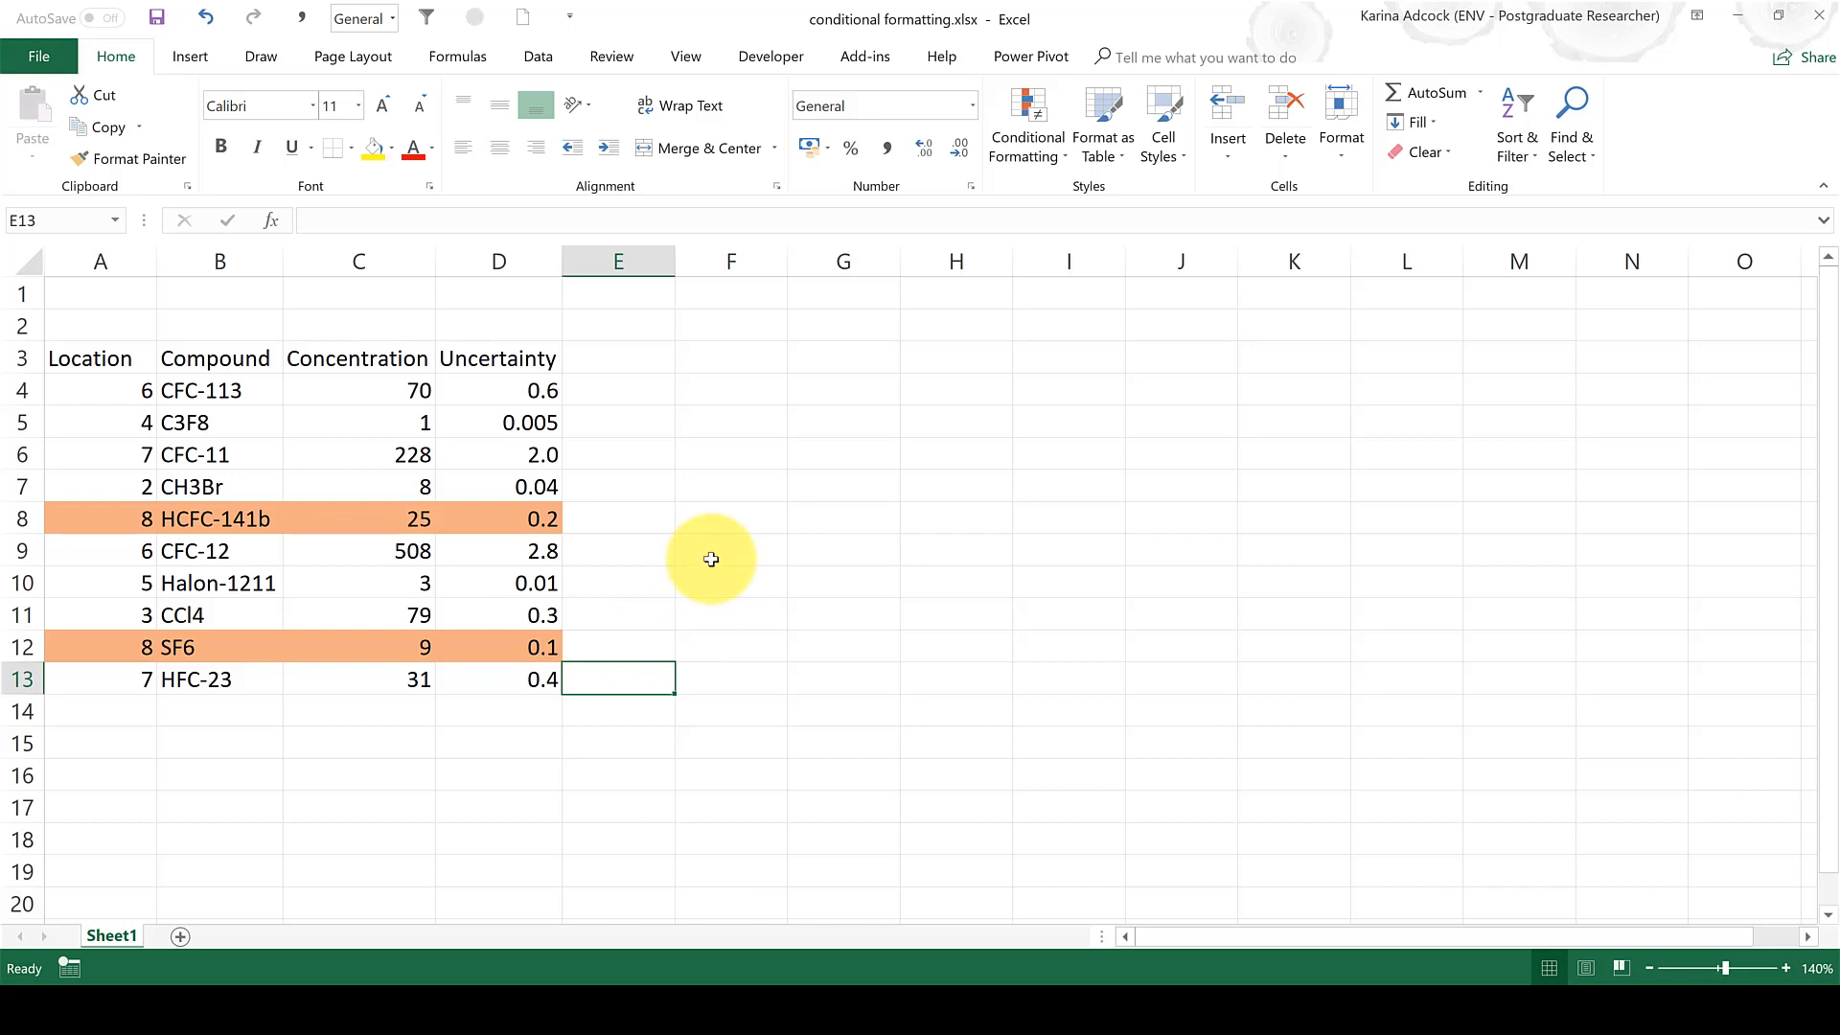
# Start a second formula-based conditional formatting rule for the data range A4:D13
pyautogui.moveTo(139, 393); pyautogui.dragTo(551, 675)
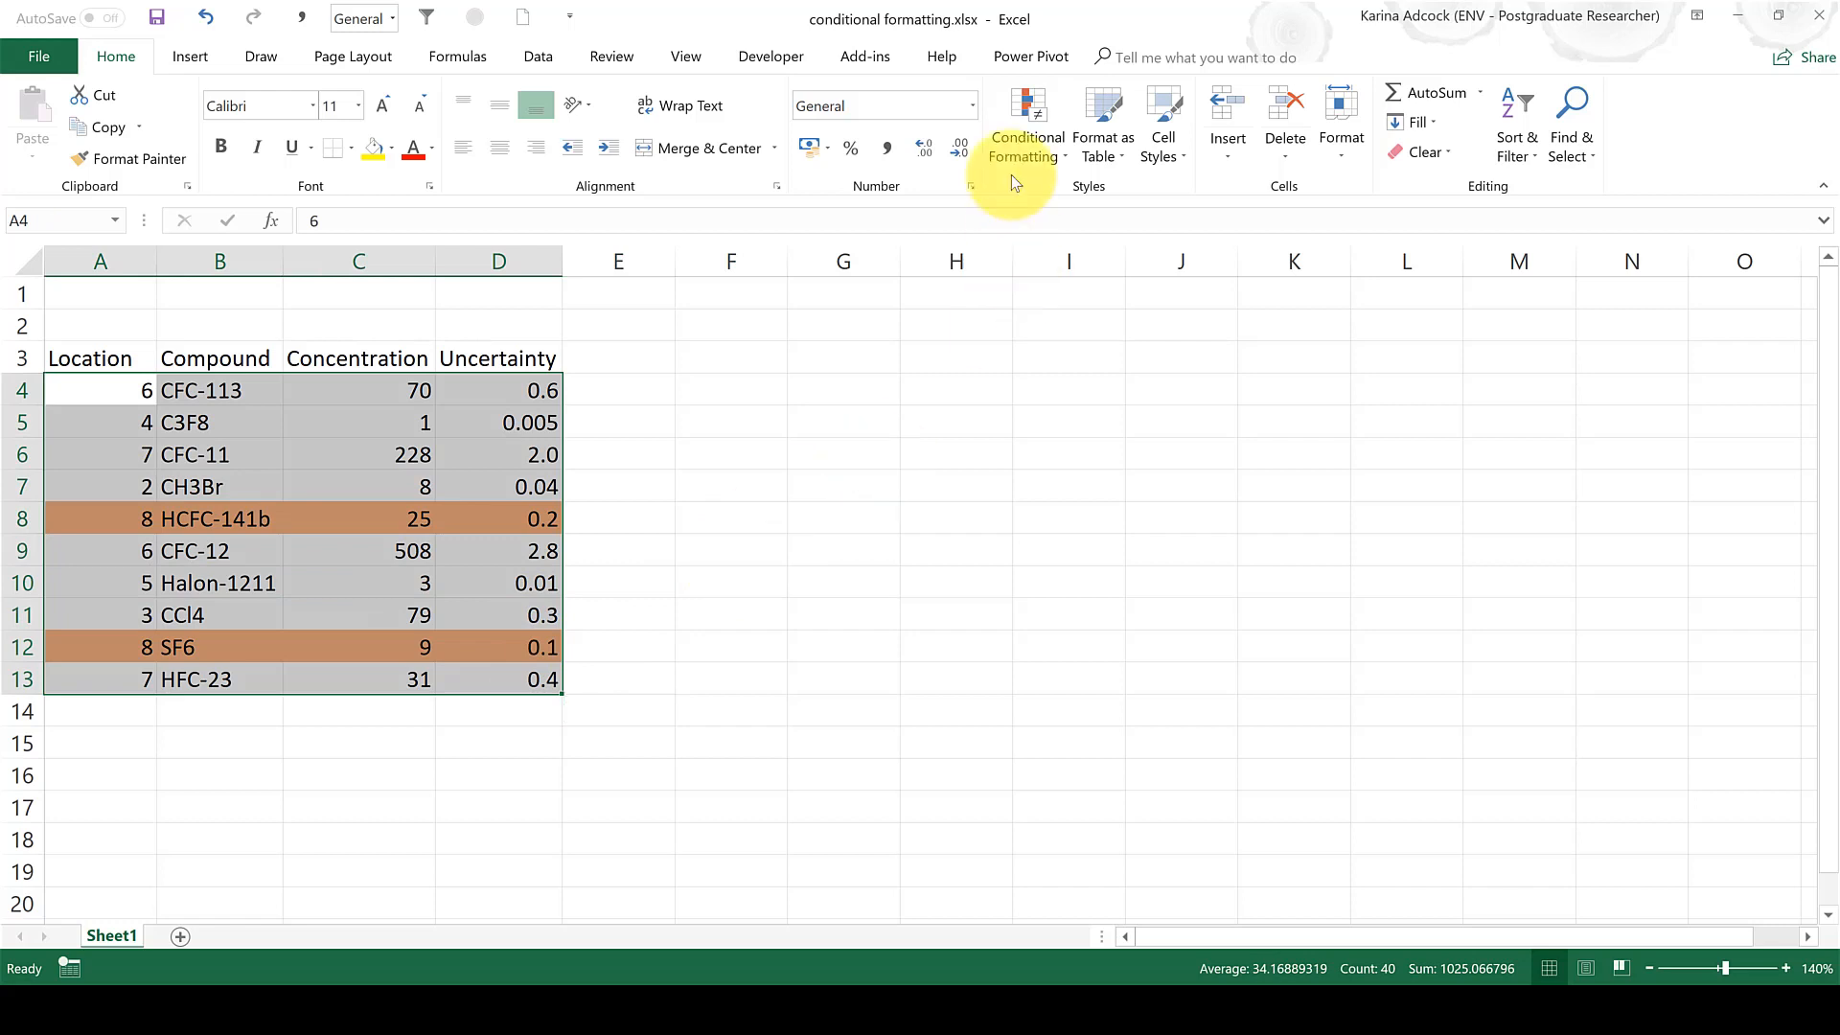
pyautogui.click(1016, 150)
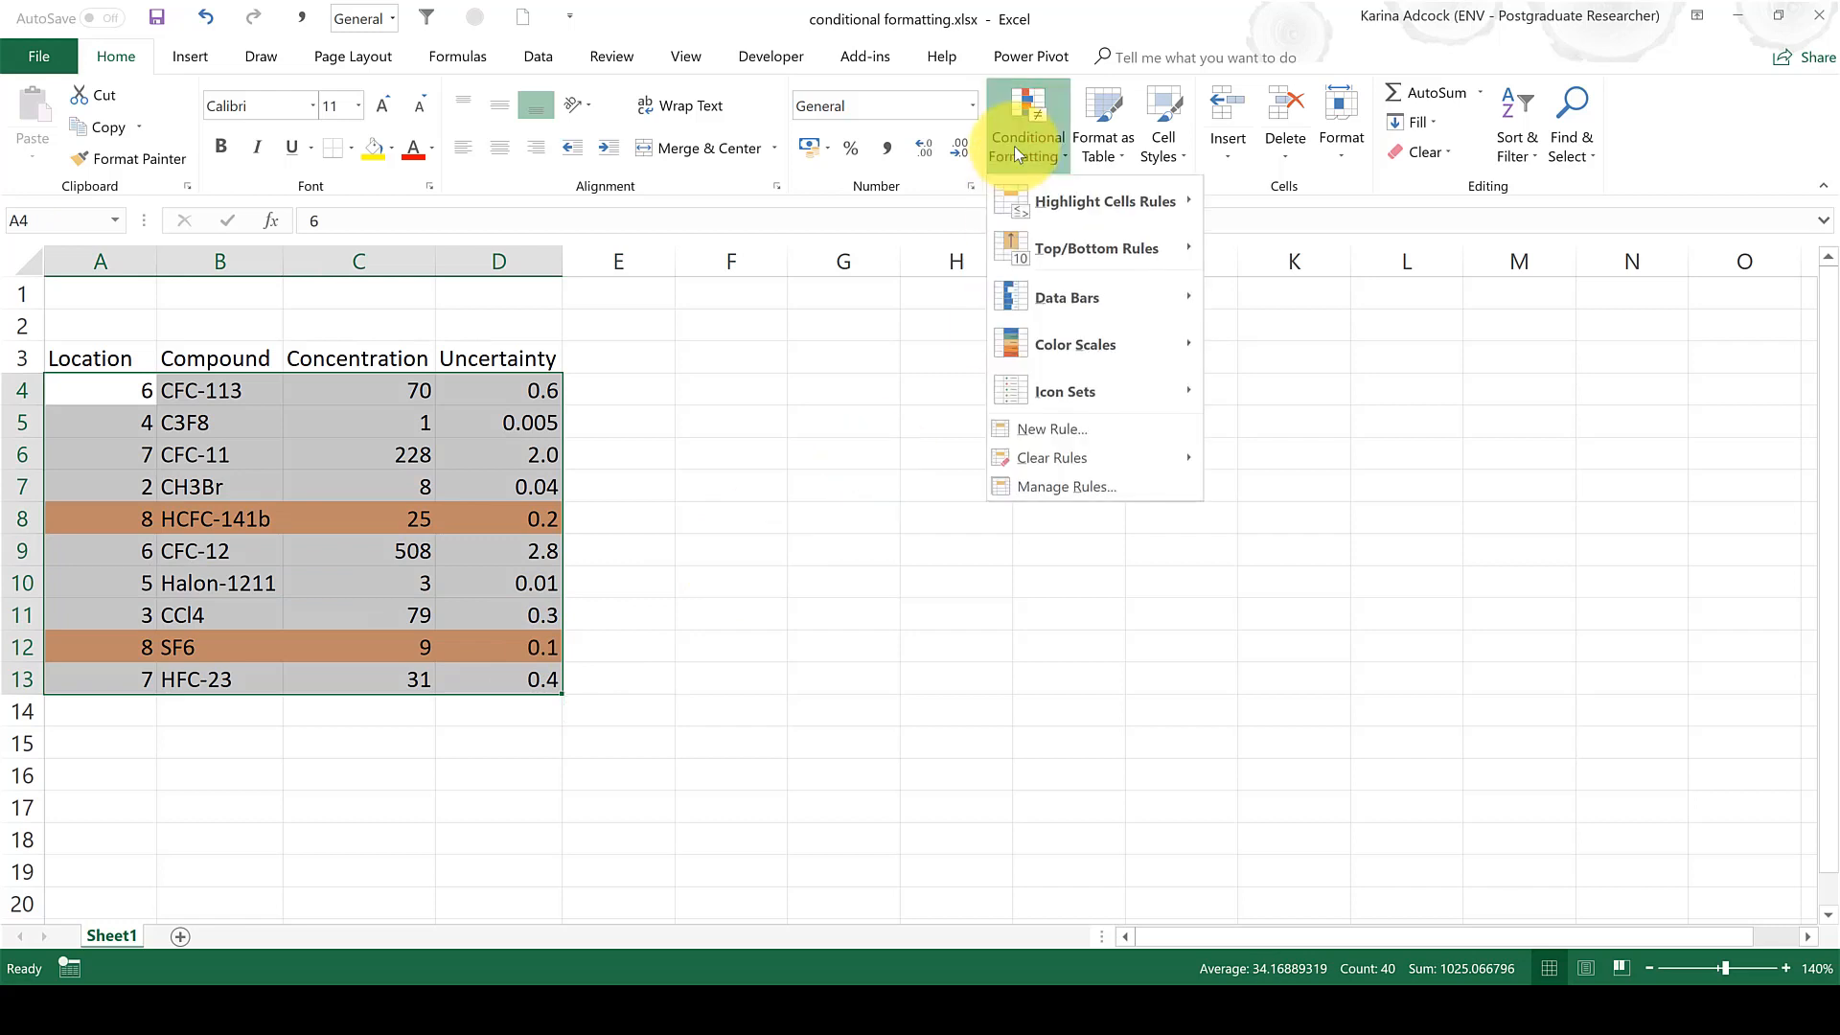
pyautogui.click(1050, 429)
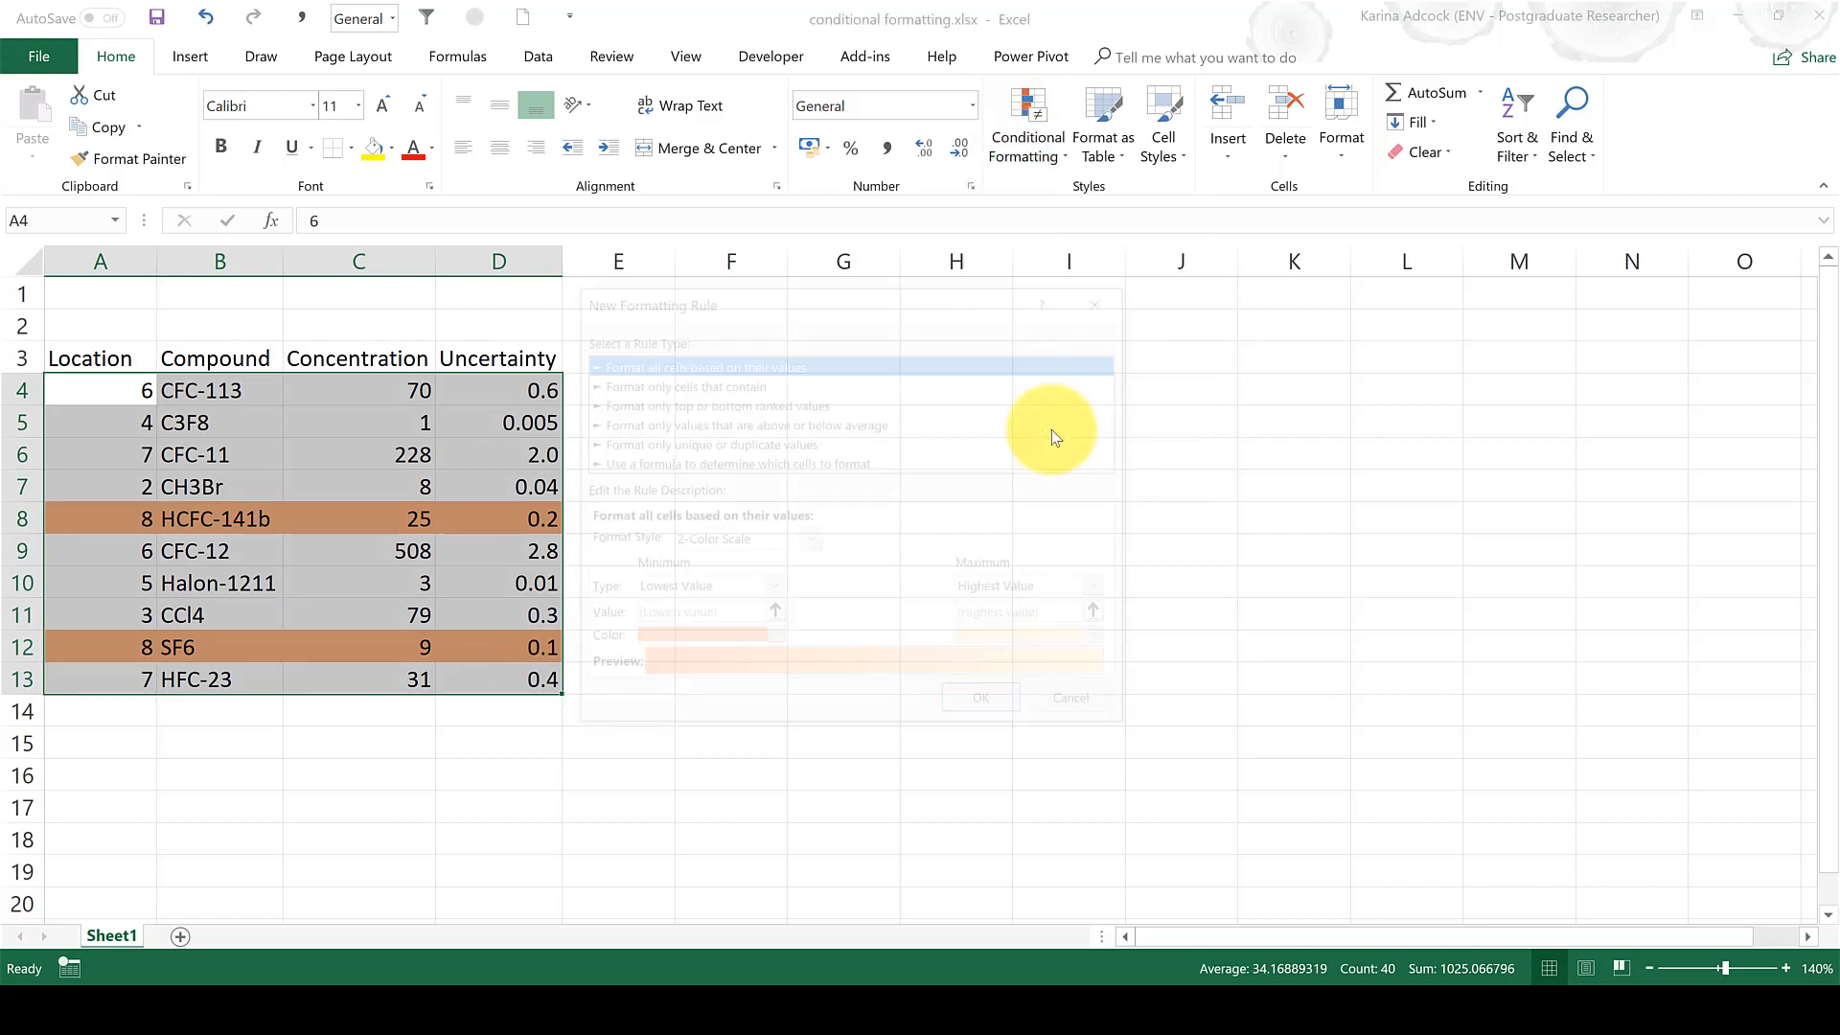
pyautogui.click(826, 463)
pyautogui.moveTo(782, 295); pyautogui.dragTo(938, 309)
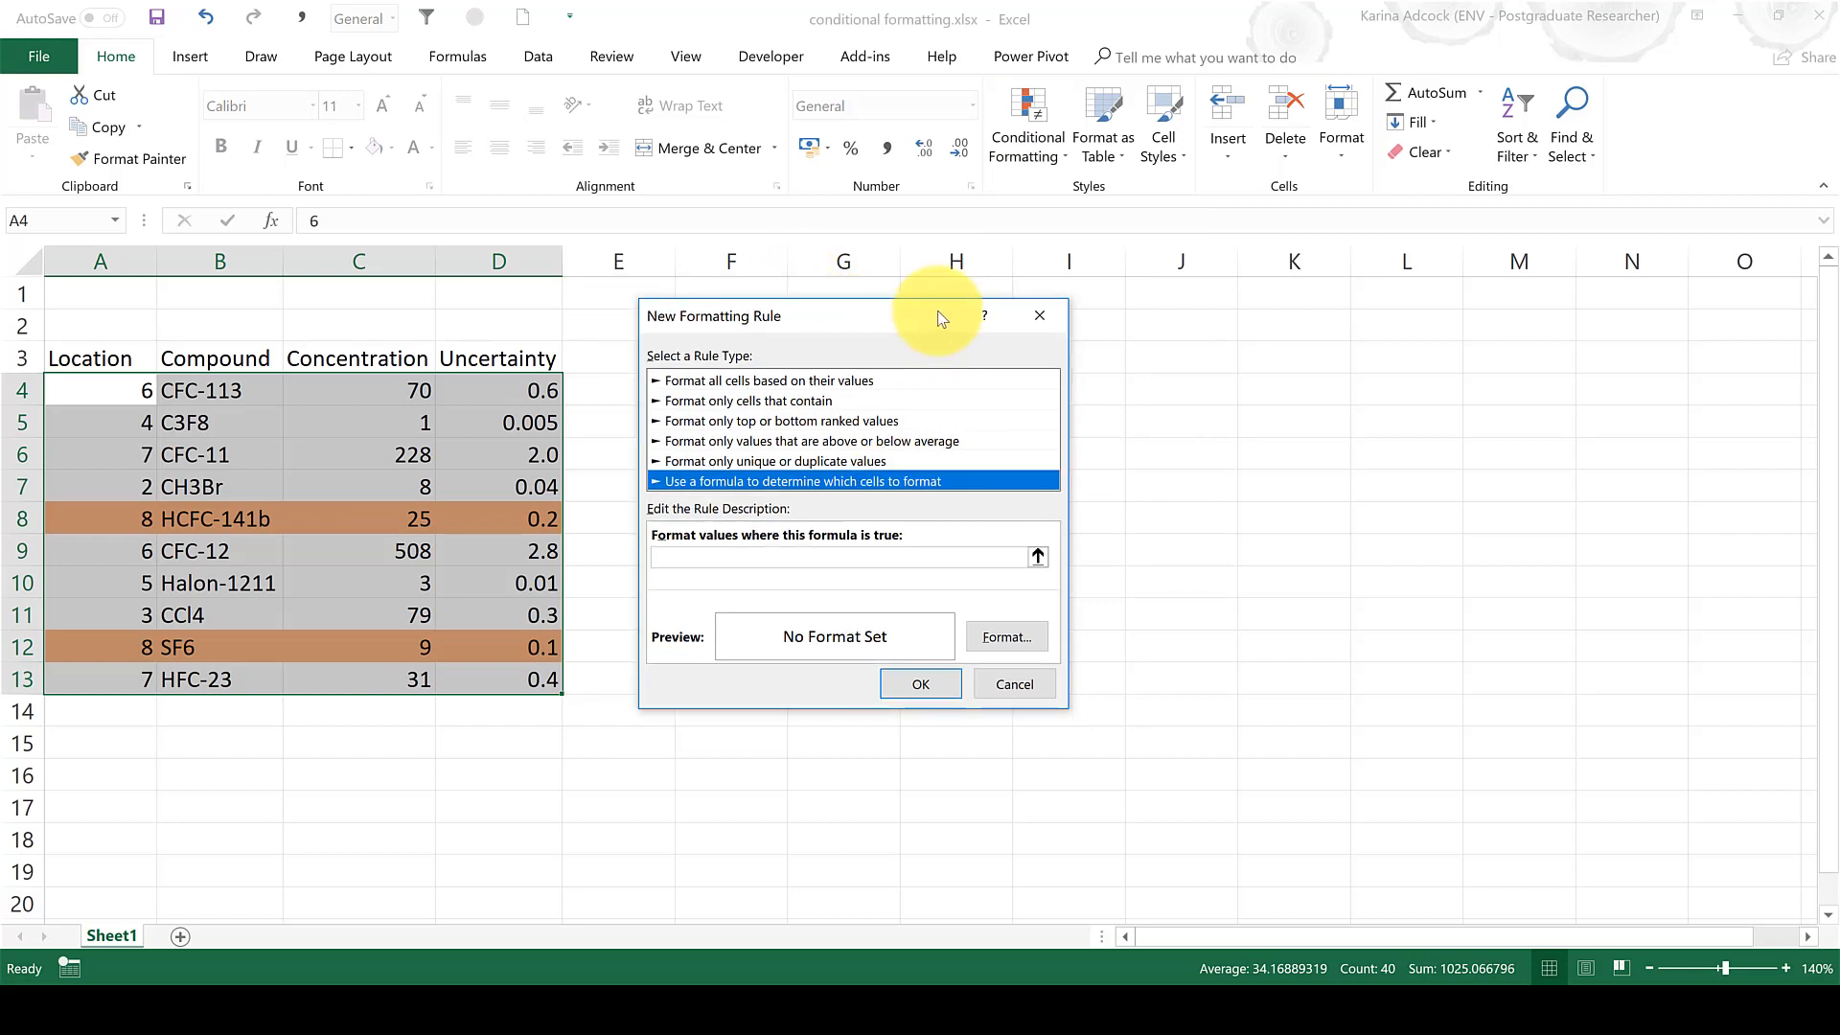
# Enter =AND($C4>60,$C4<300) as the formula of the second rule
pyautogui.click(791, 554)
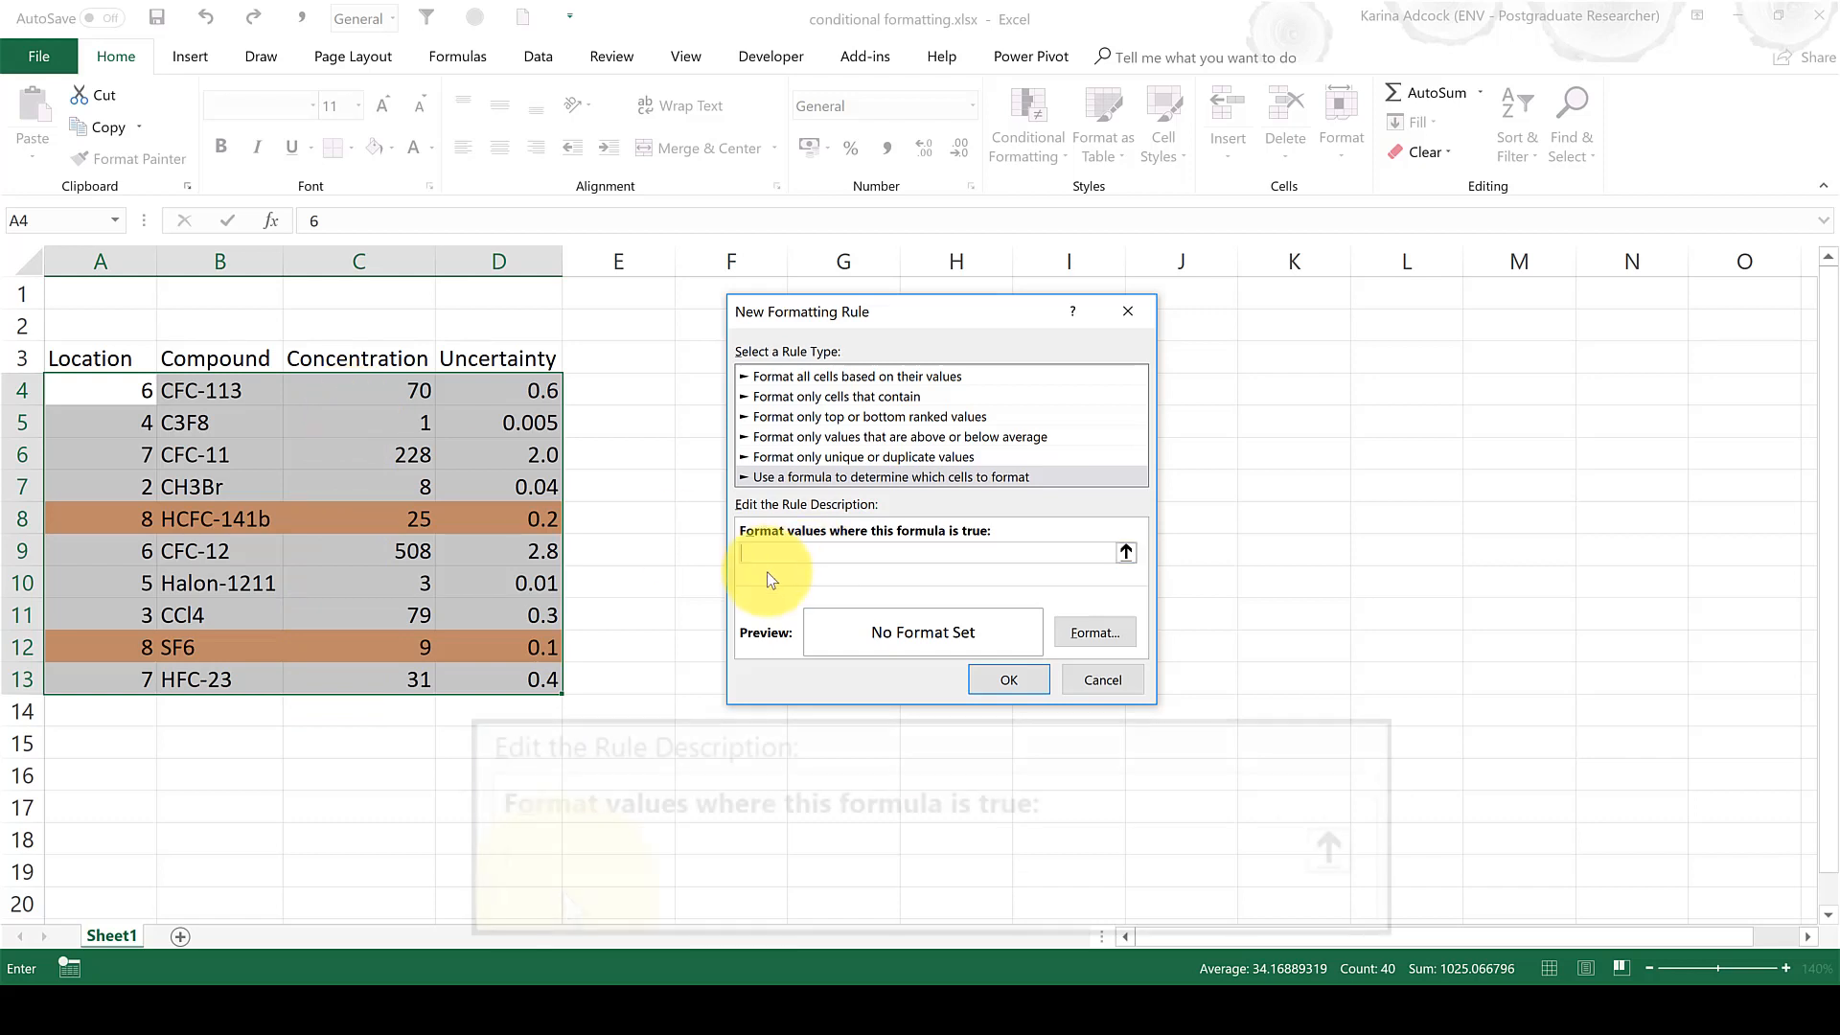
pyautogui.write('=')
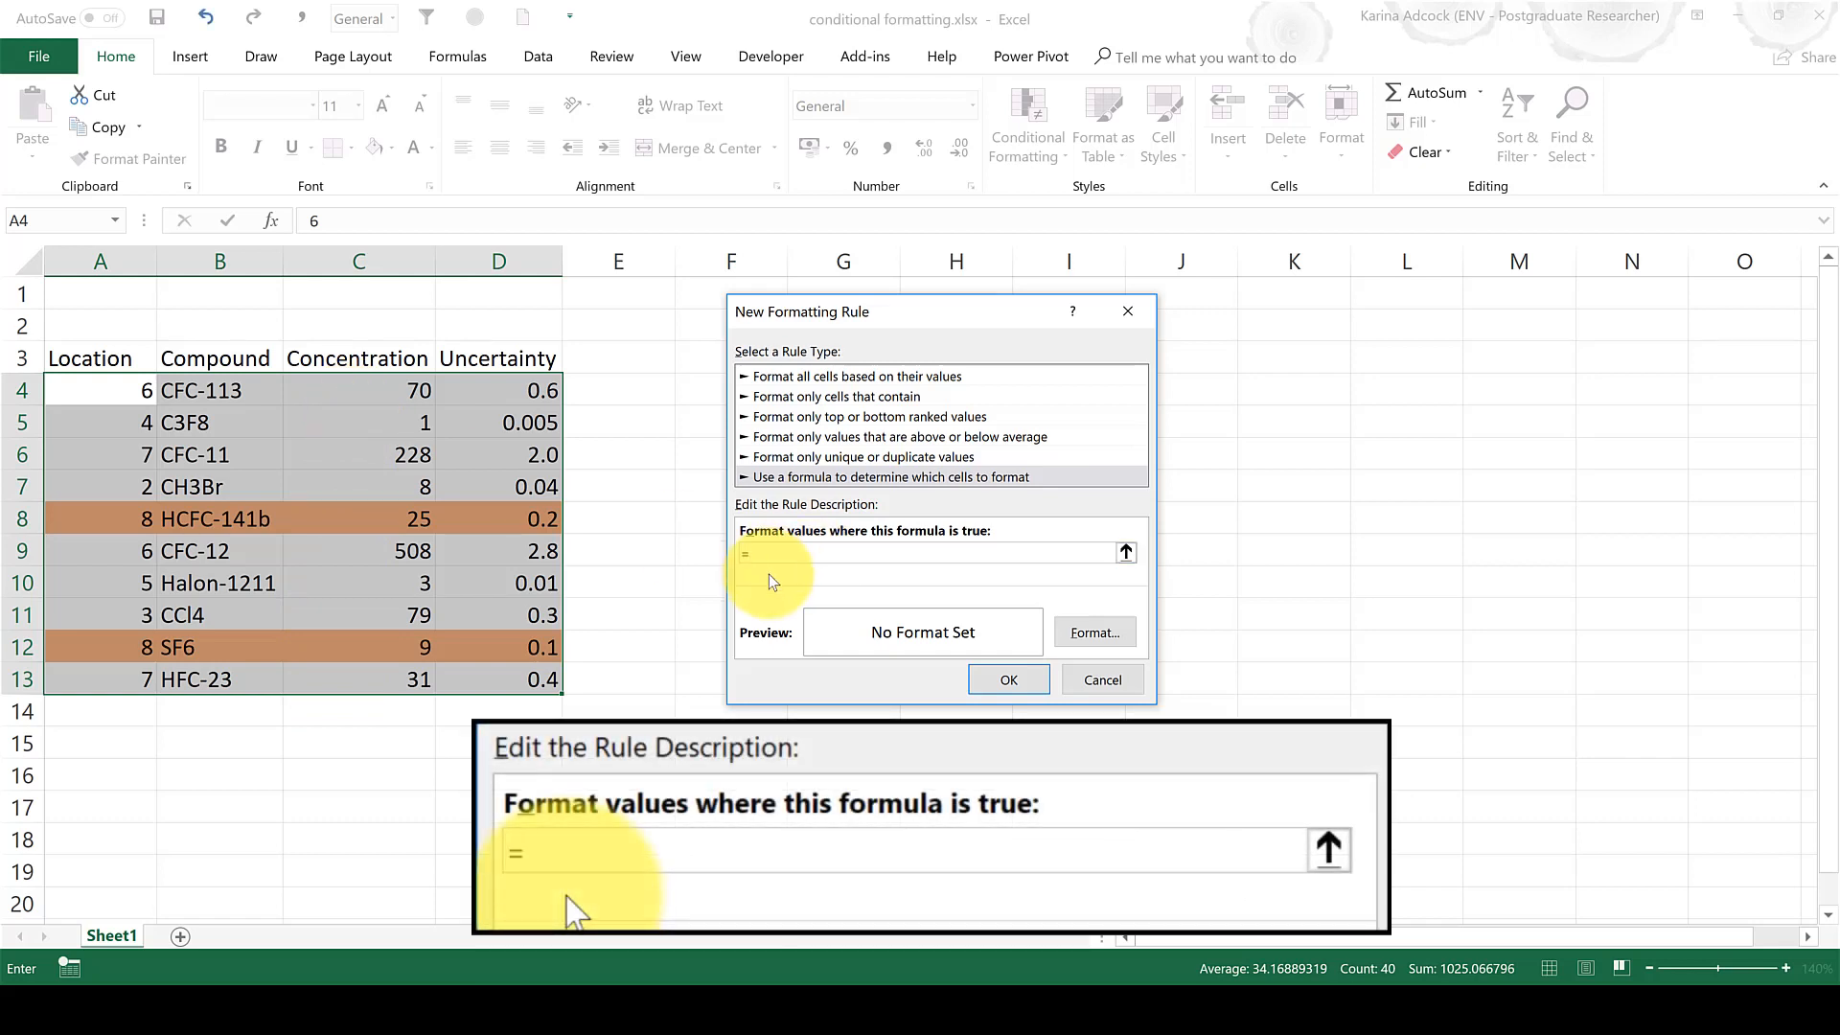
pyautogui.write('AND(')
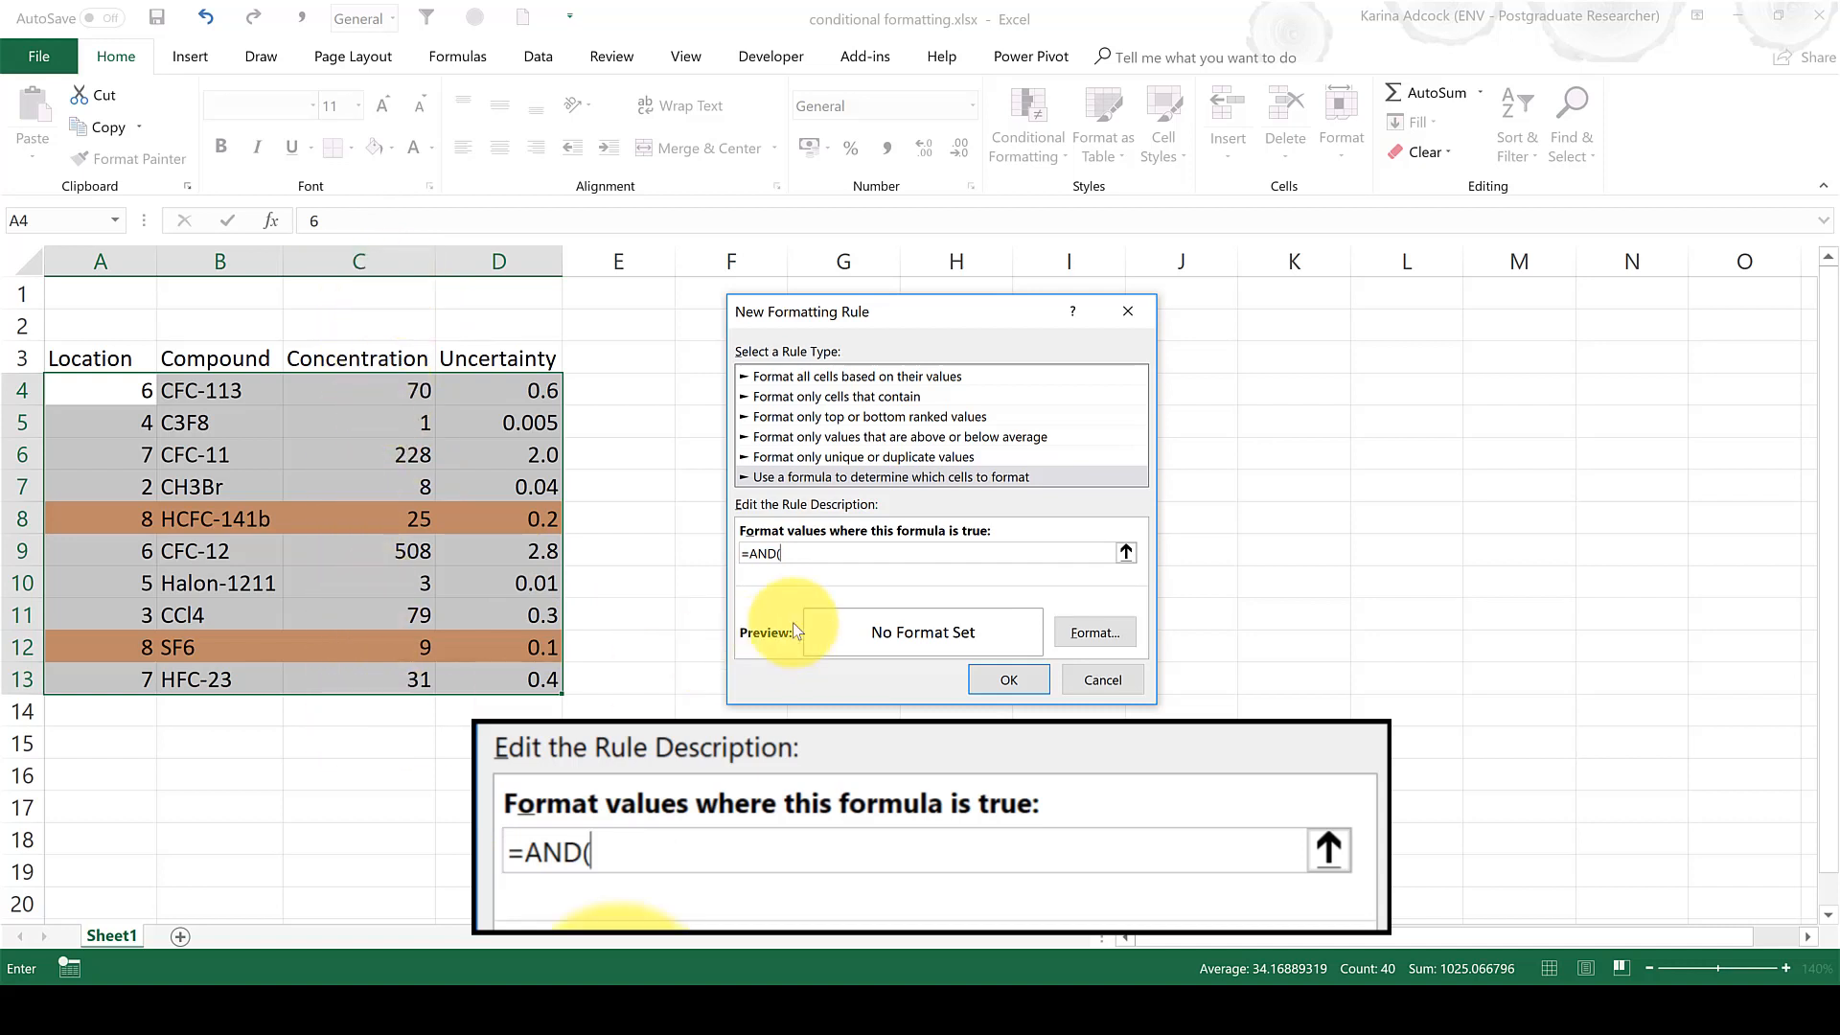
pyautogui.write('C')
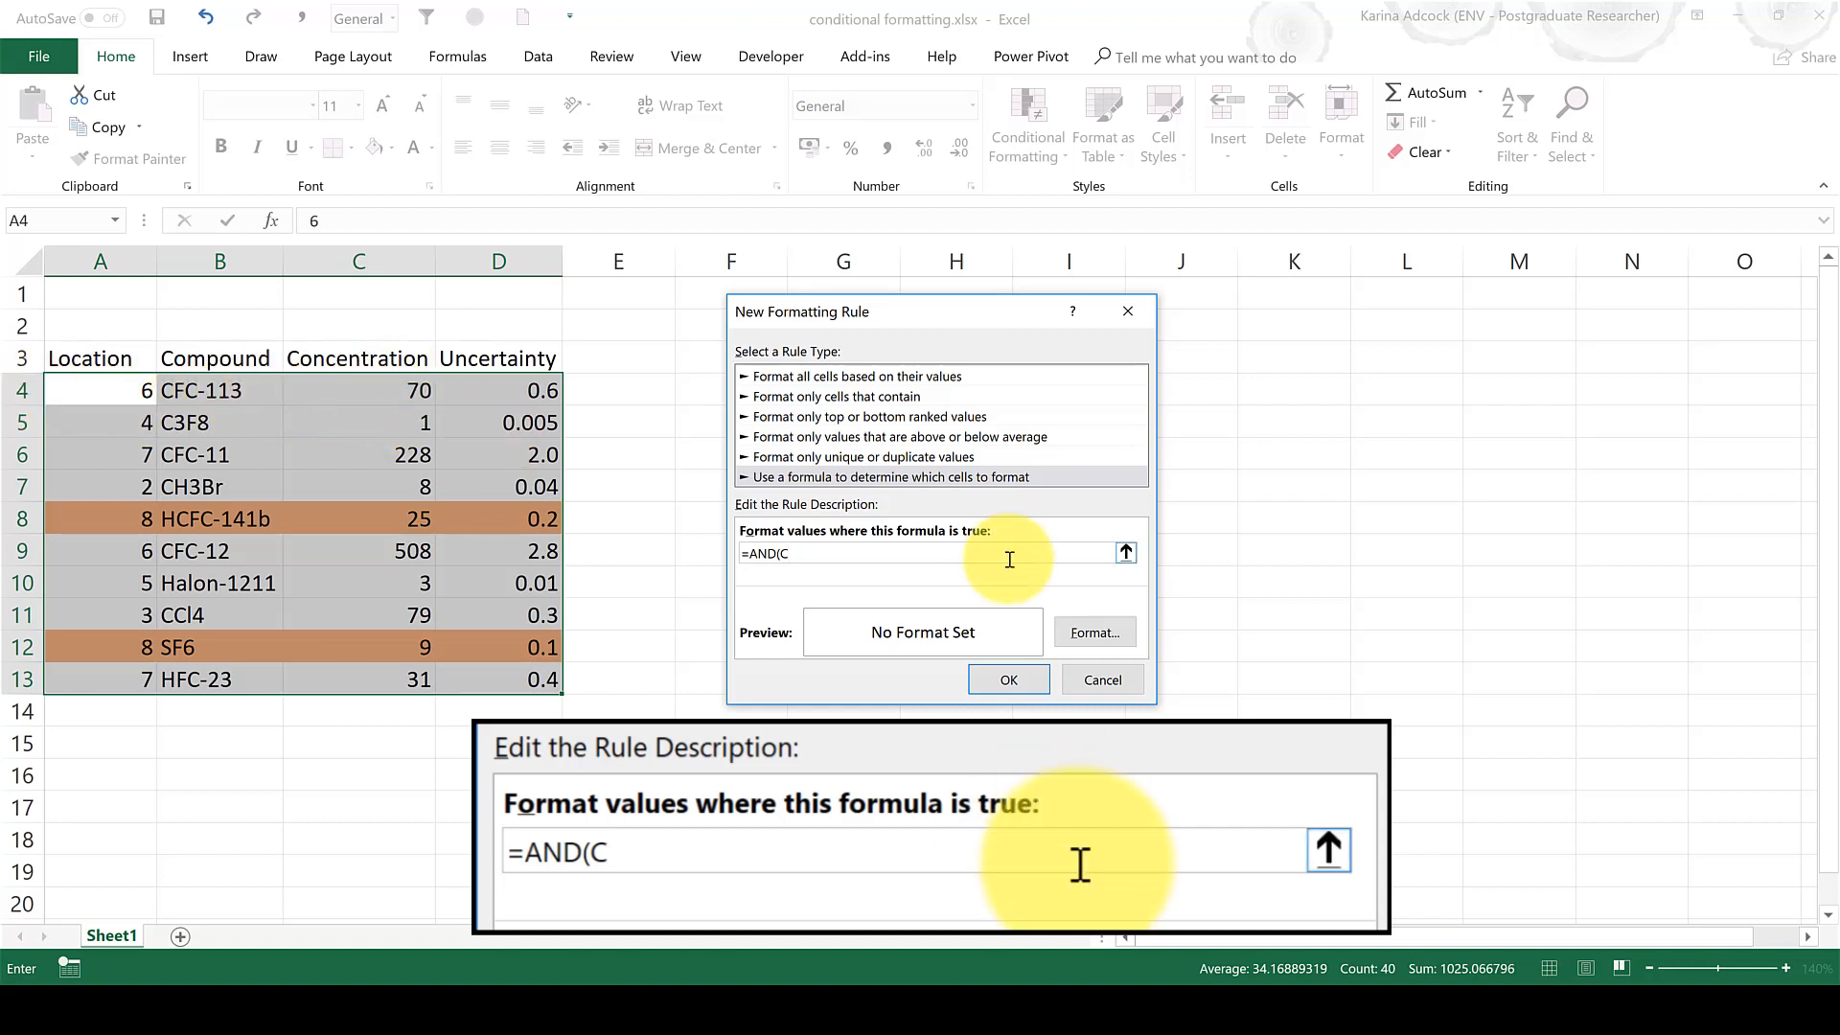
pyautogui.write('4>60')
pyautogui.click(781, 557)
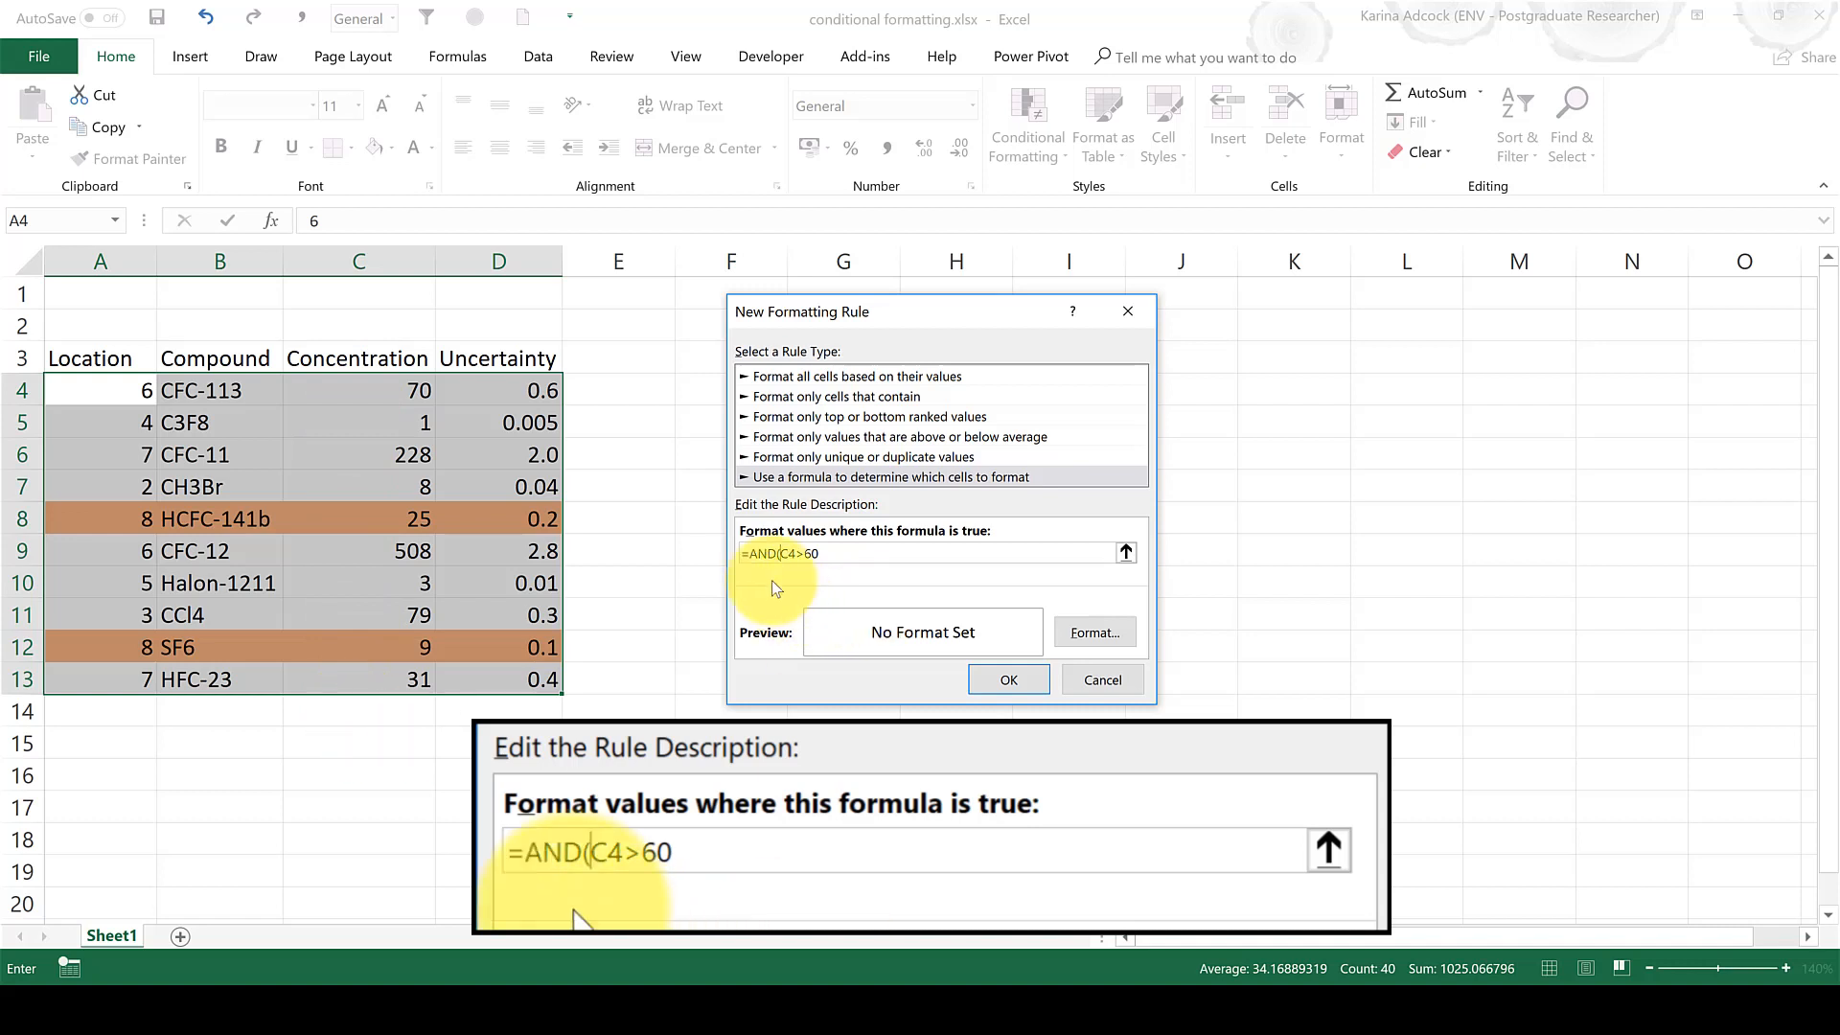
pyautogui.write('$')
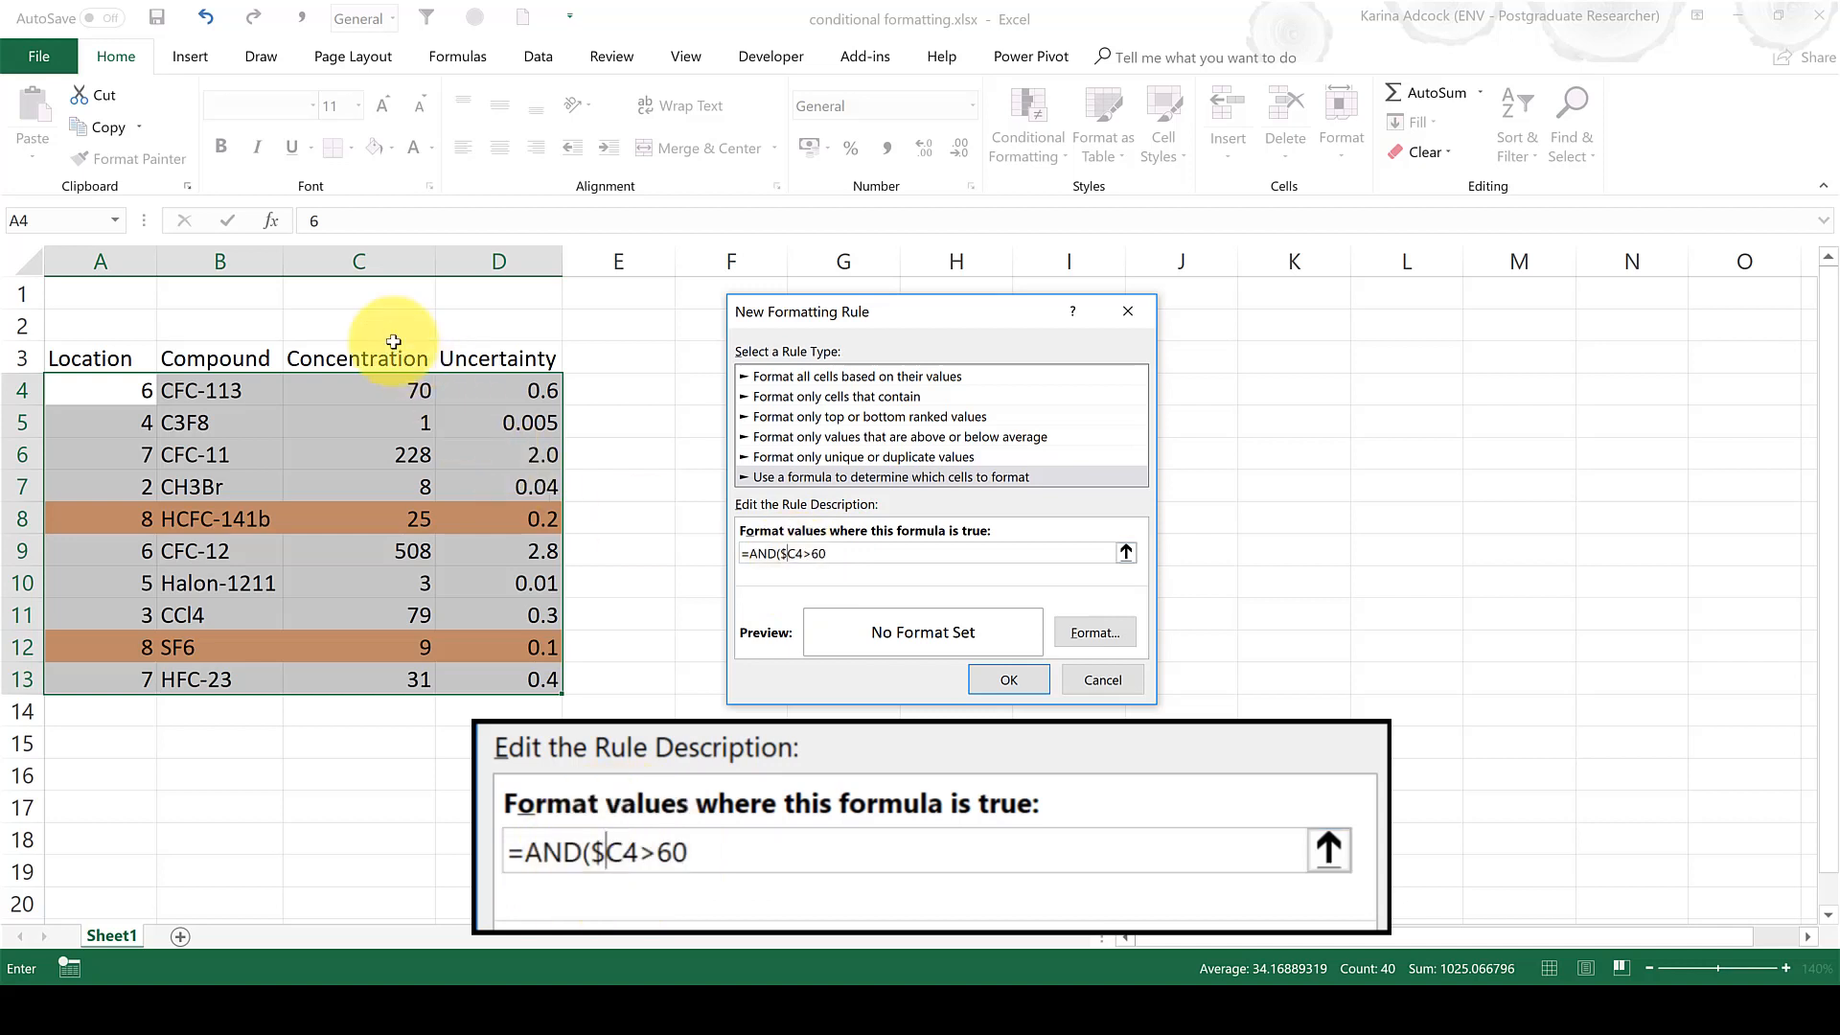
pyautogui.click(838, 549)
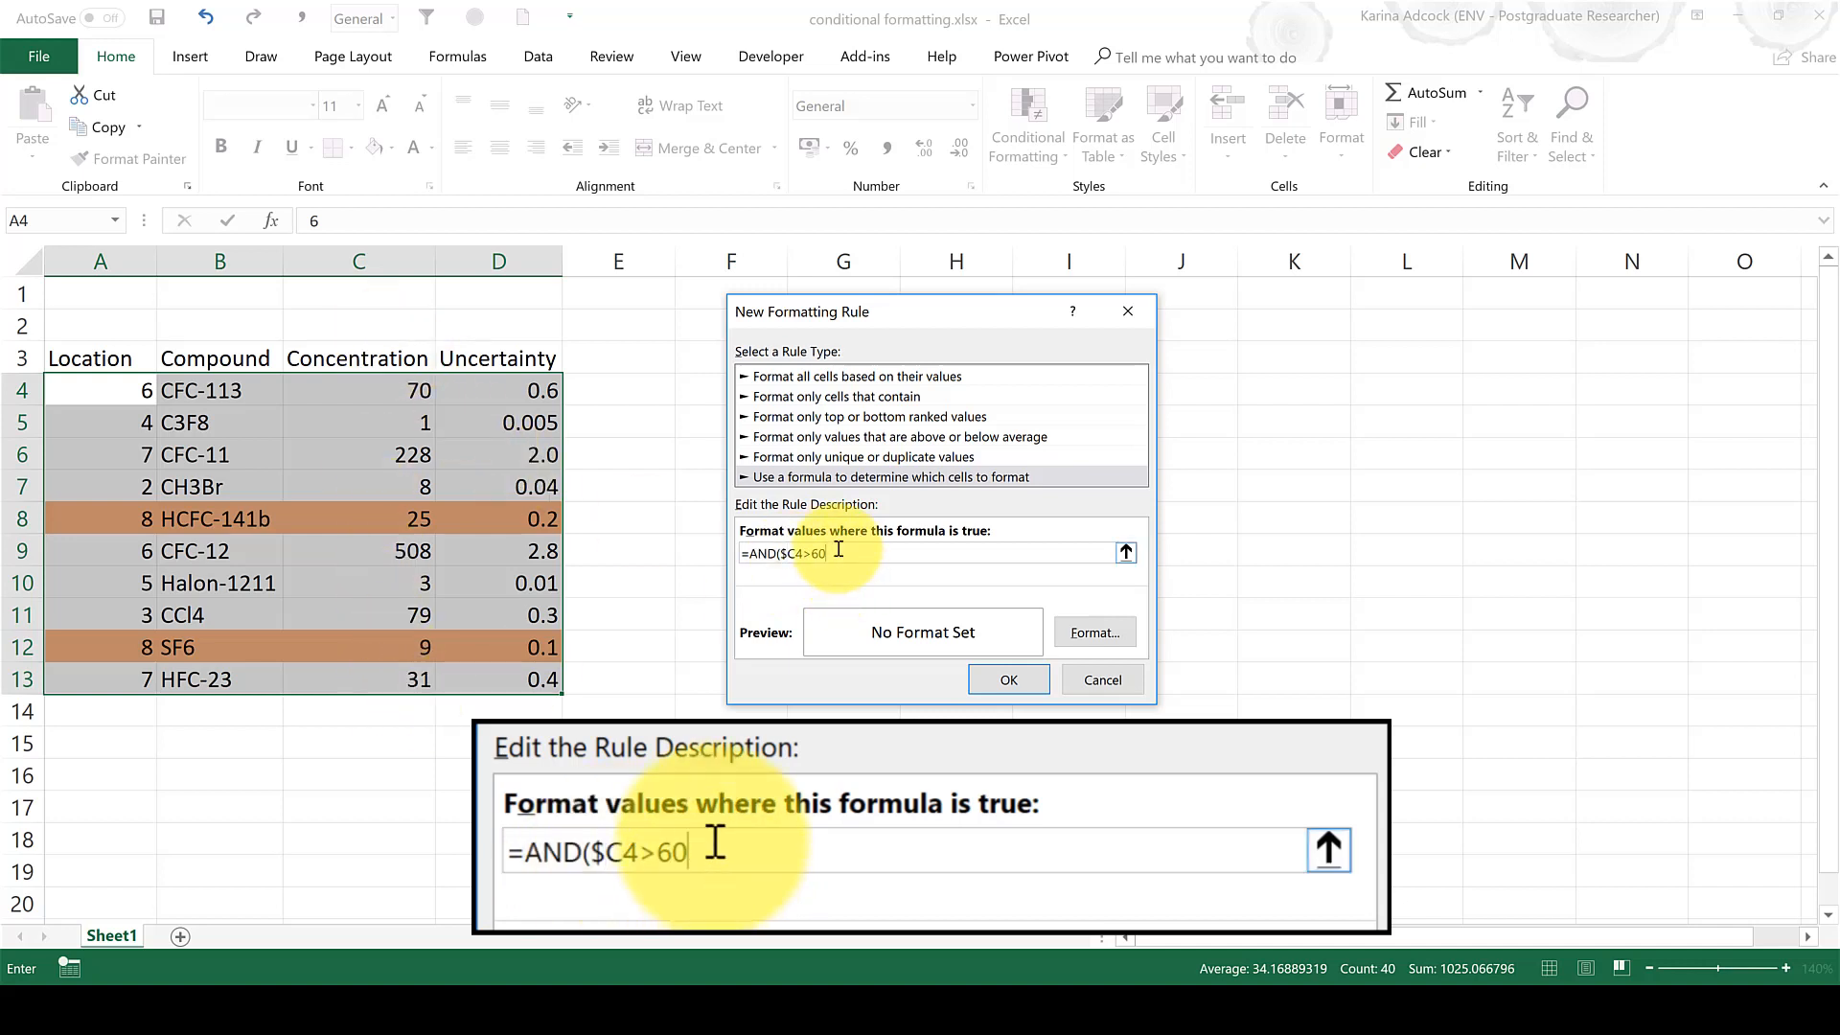
pyautogui.write(',')
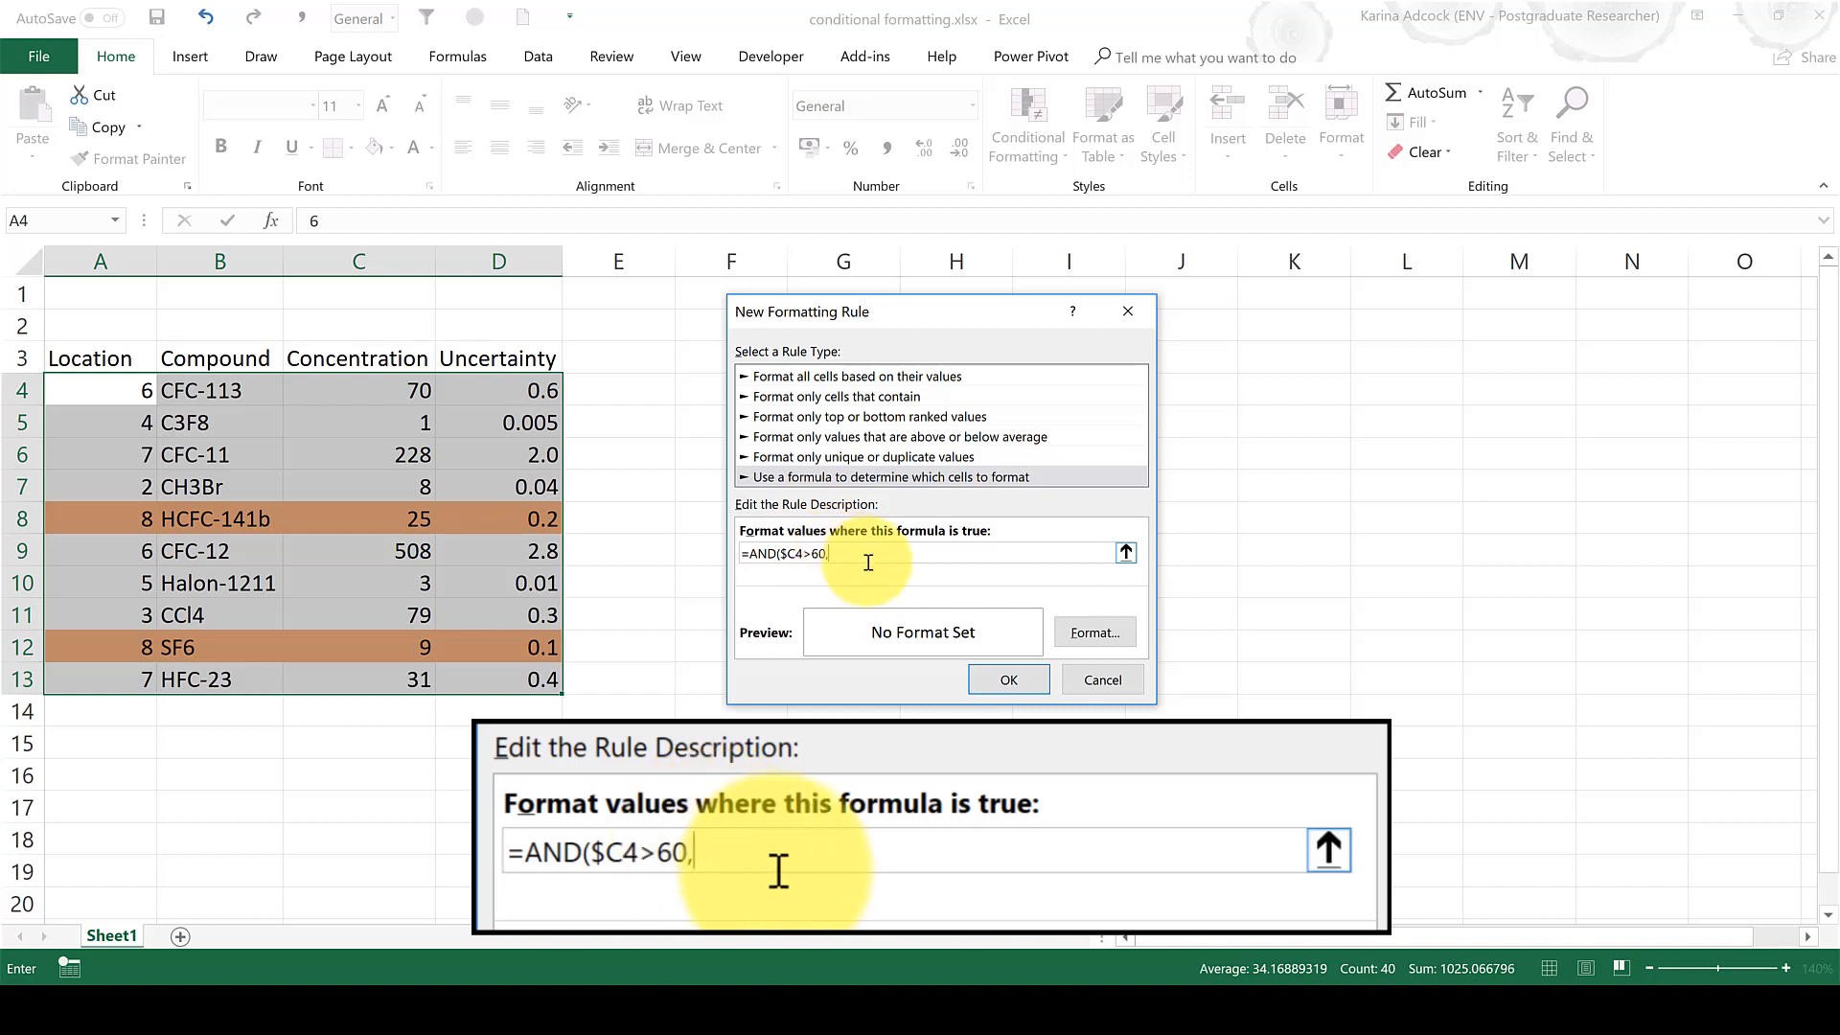
pyautogui.write('$C4<300)')
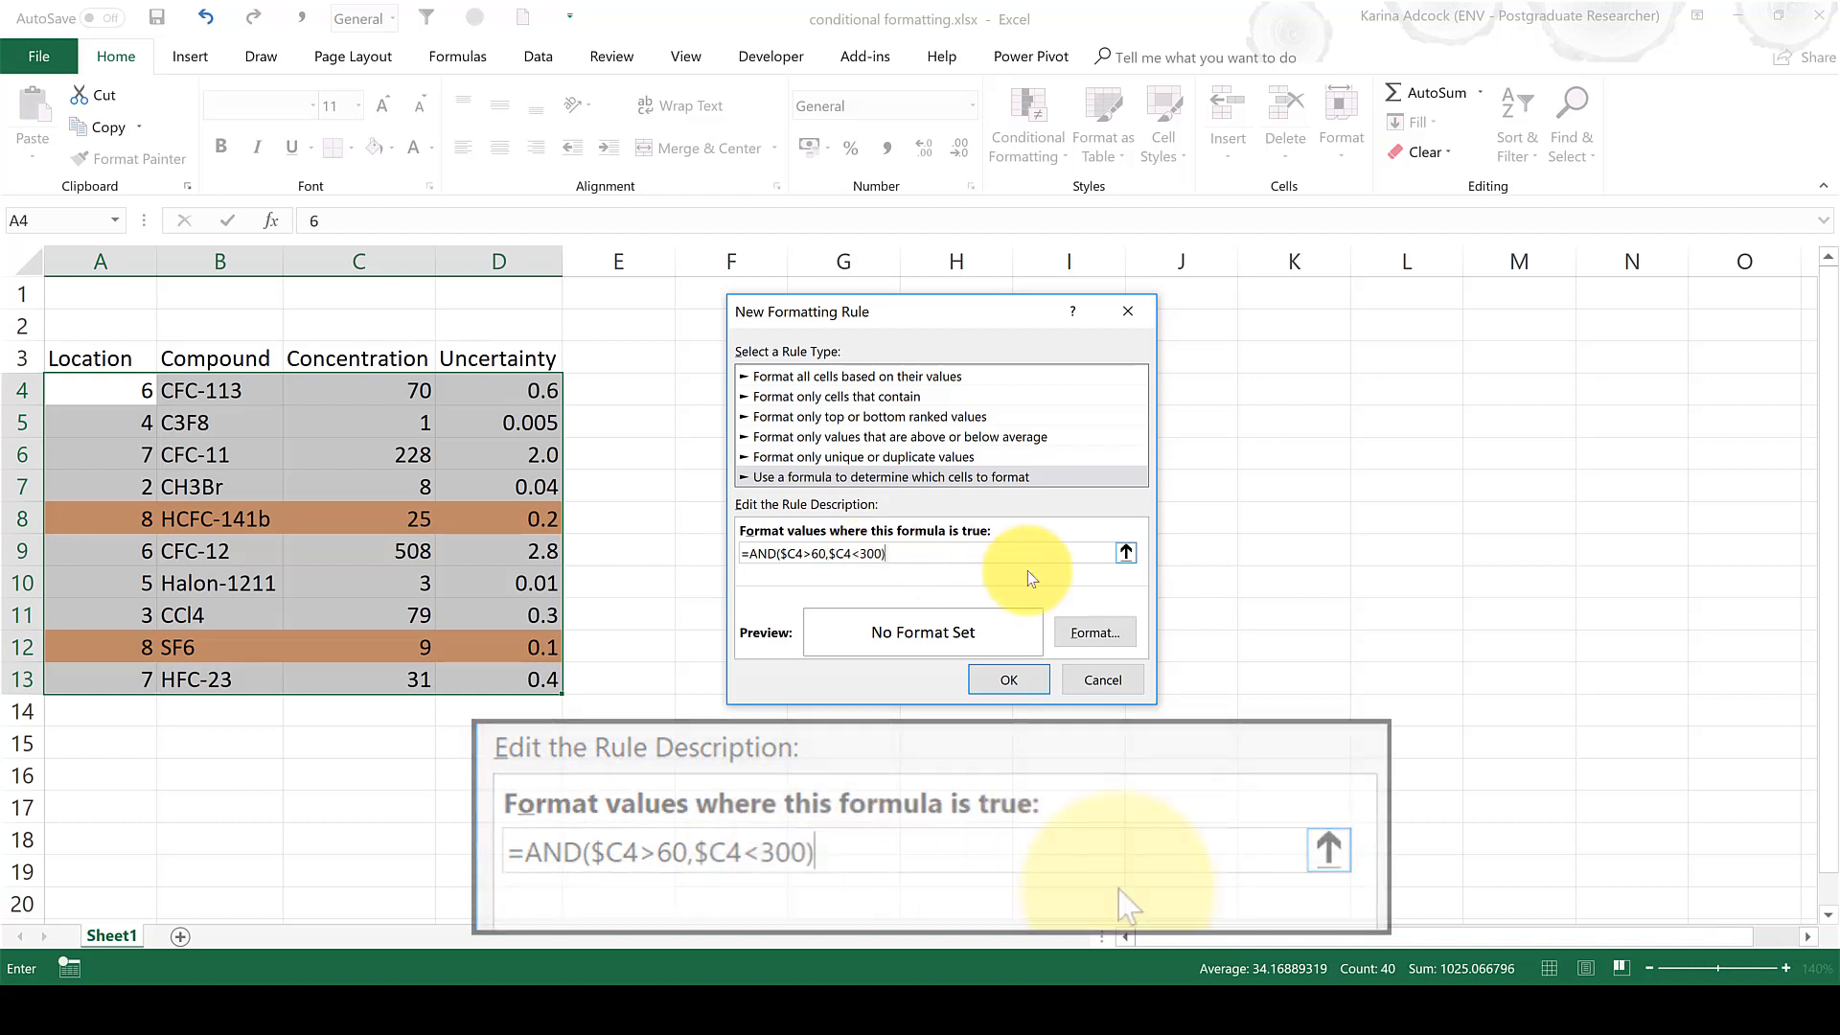
# Give the concentration rule a light blue background fill and apply it to the table
pyautogui.click(1097, 637)
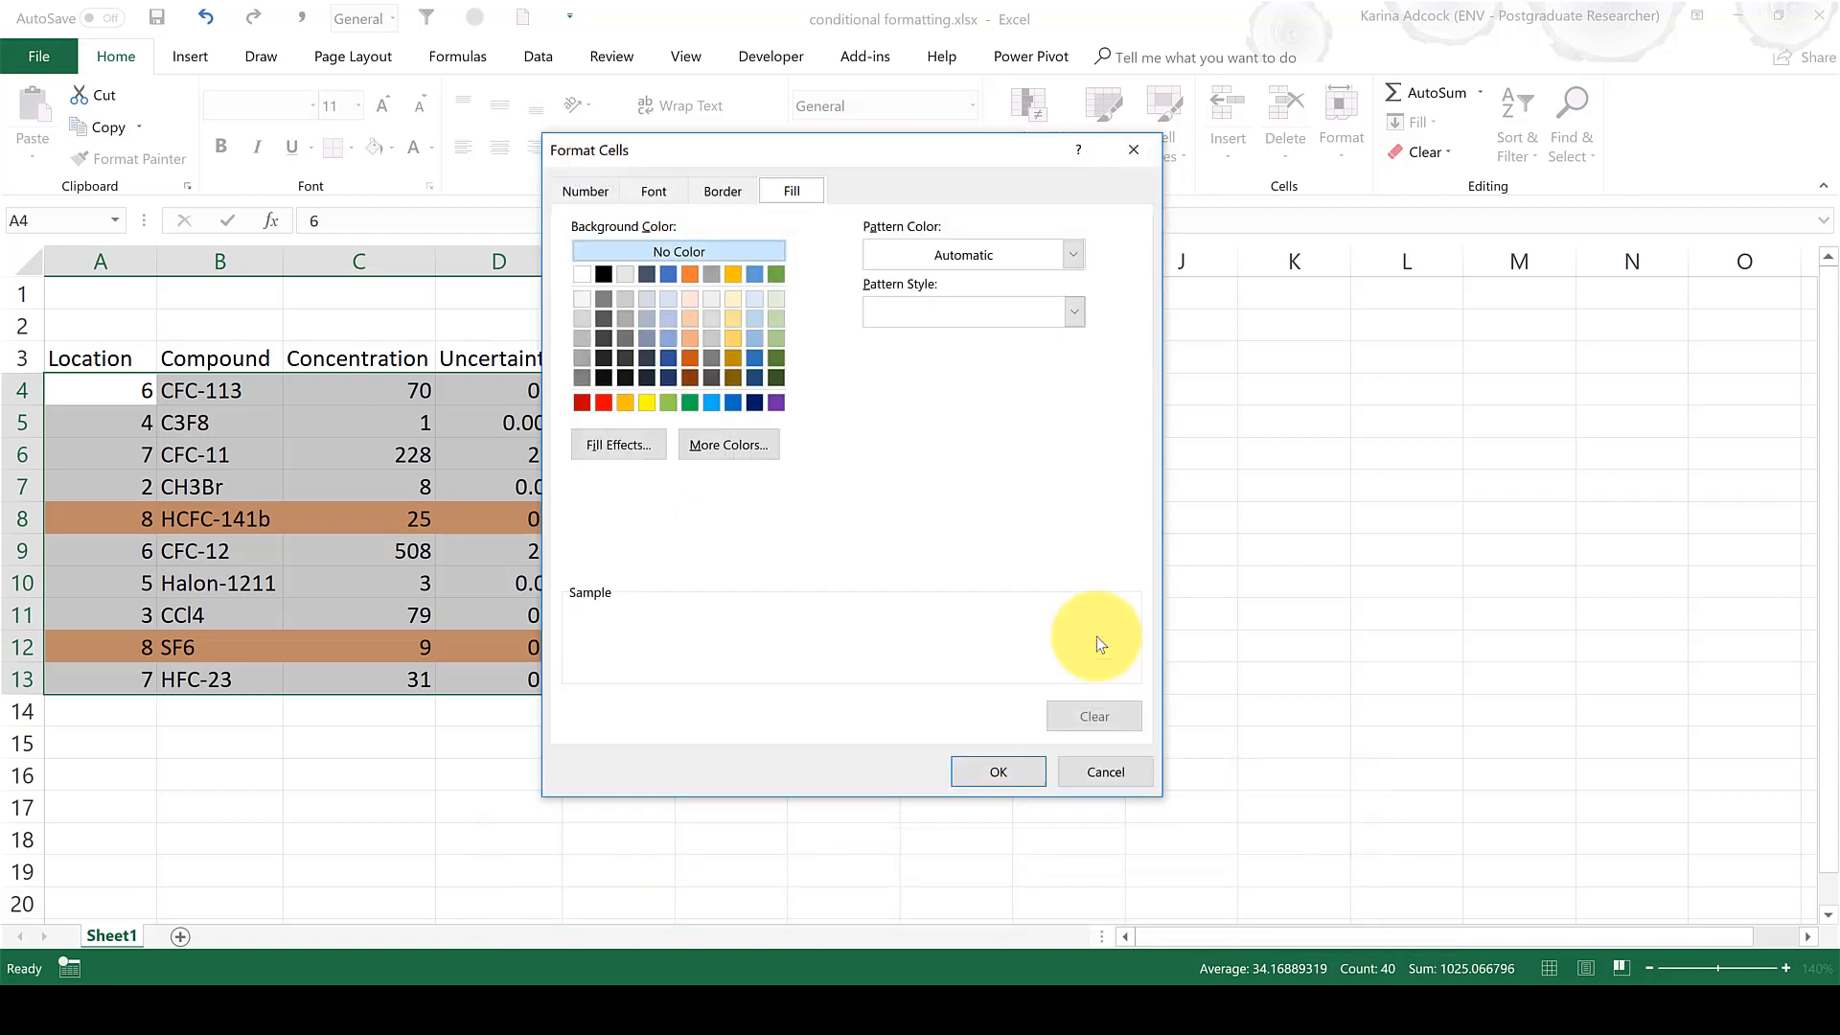
pyautogui.click(757, 335)
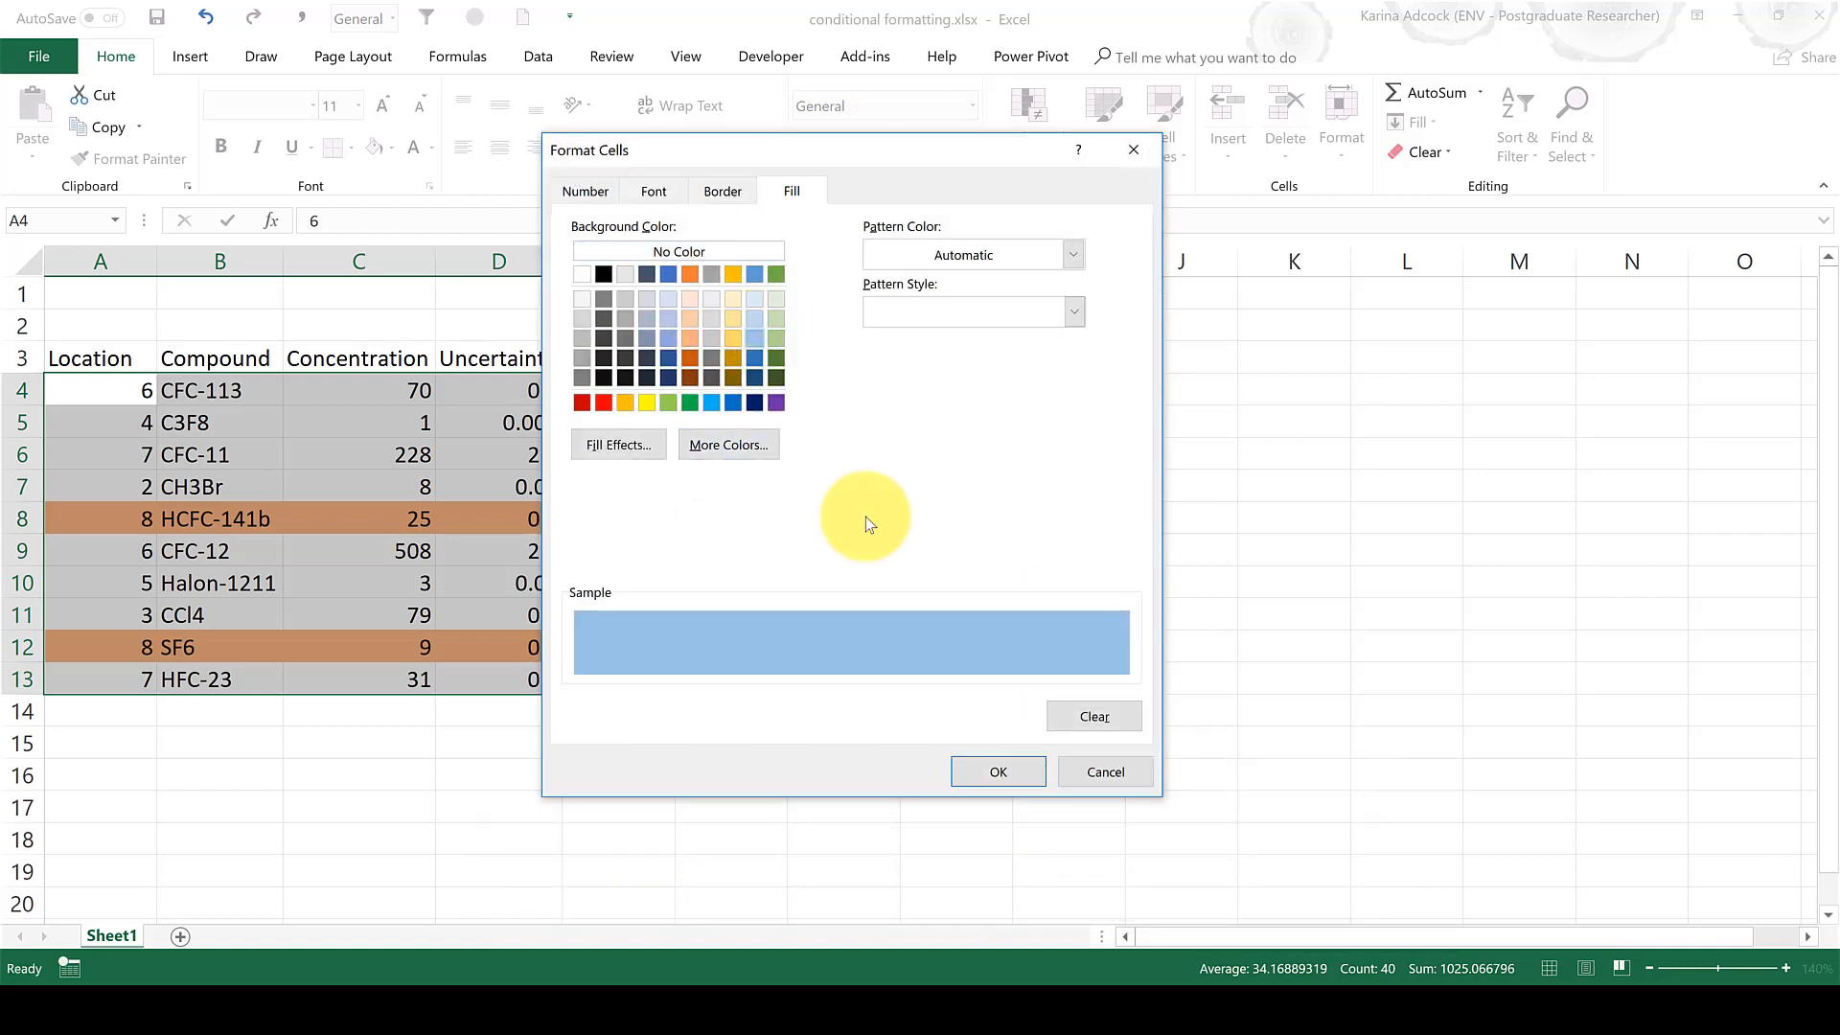
pyautogui.click(992, 770)
pyautogui.click(979, 680)
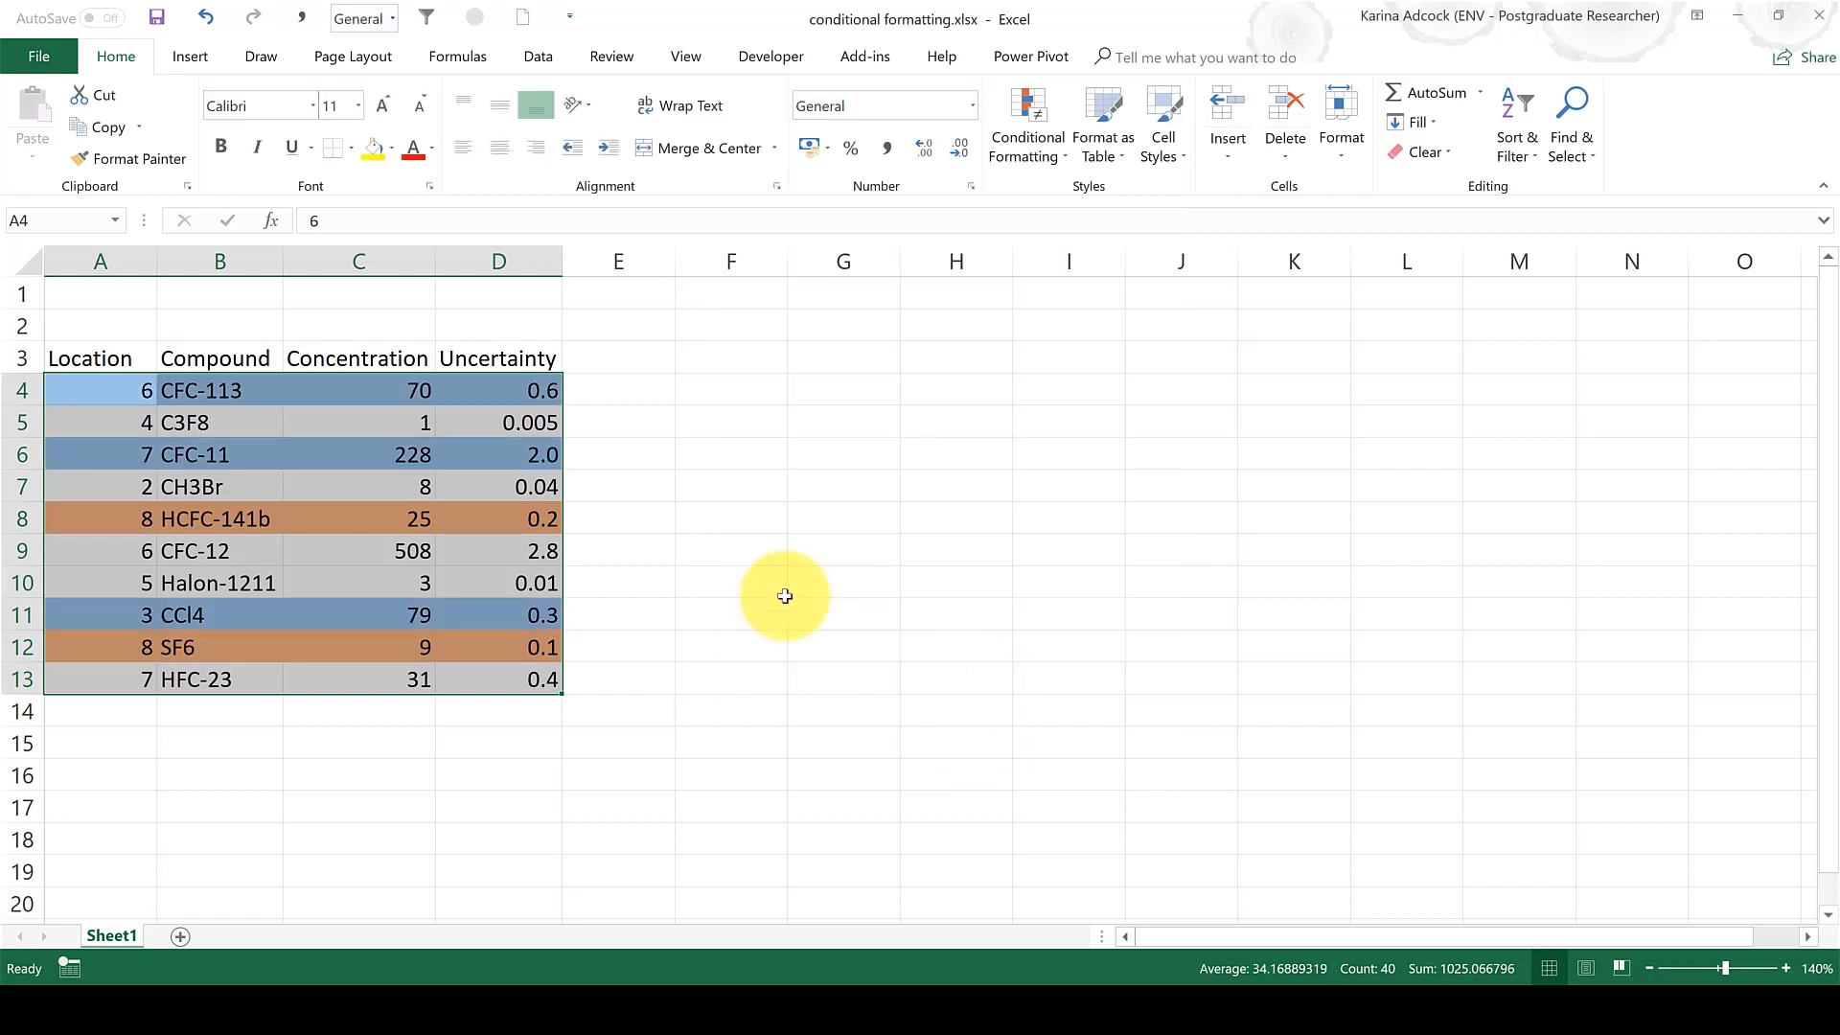
pyautogui.click(709, 501)
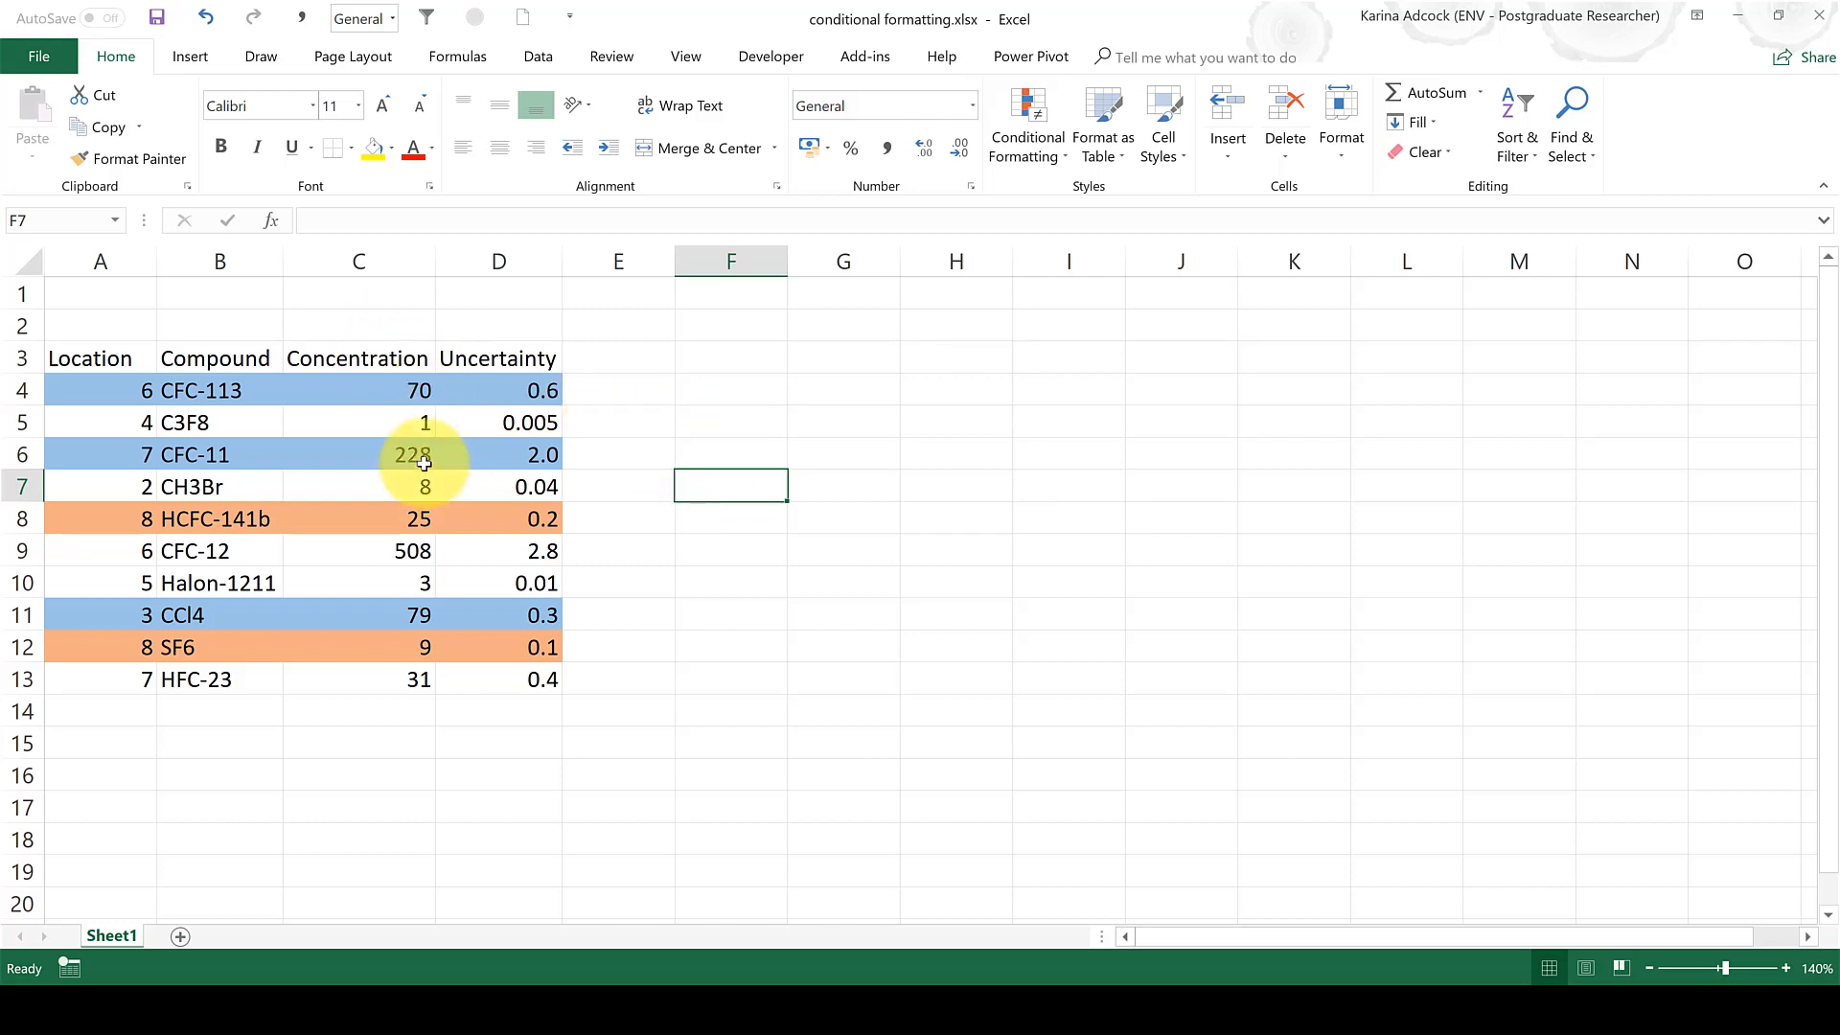
# Inspect the concentration values in the rows that the concentration rule leaves without a blue fill
pyautogui.click(362, 420)
pyautogui.click(380, 487)
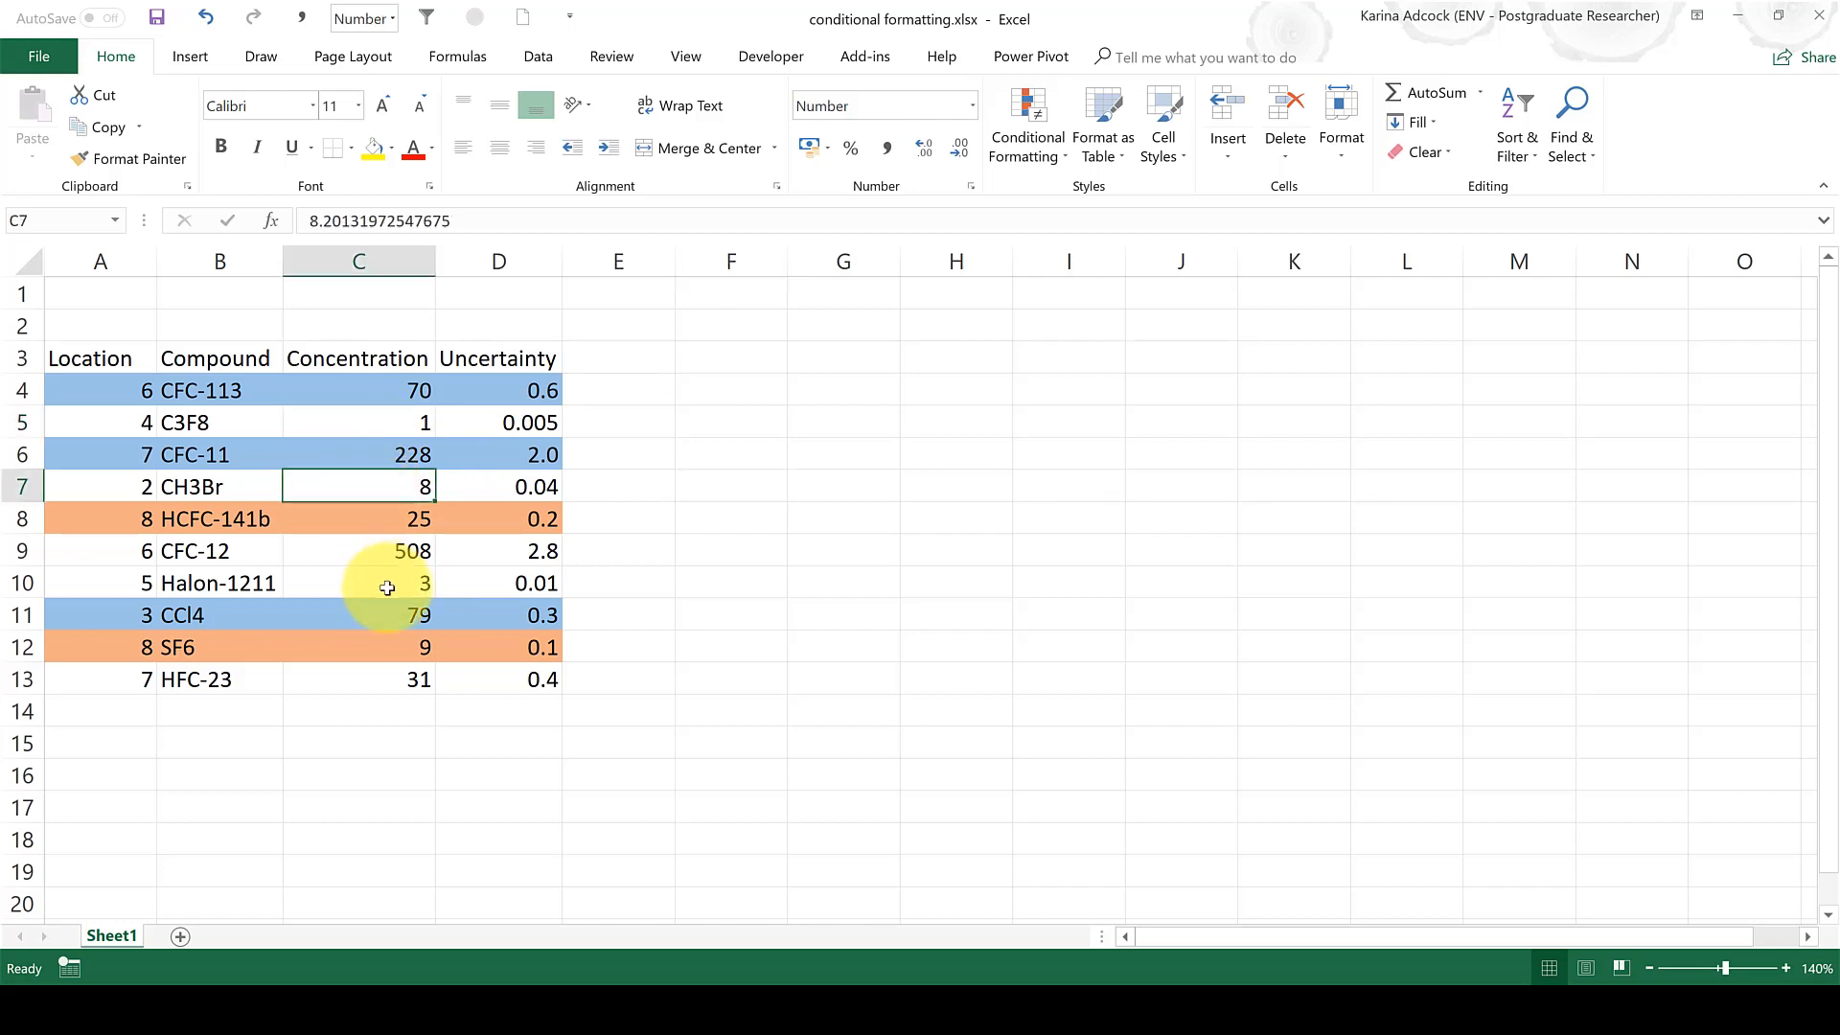
pyautogui.click(382, 587)
pyautogui.click(394, 690)
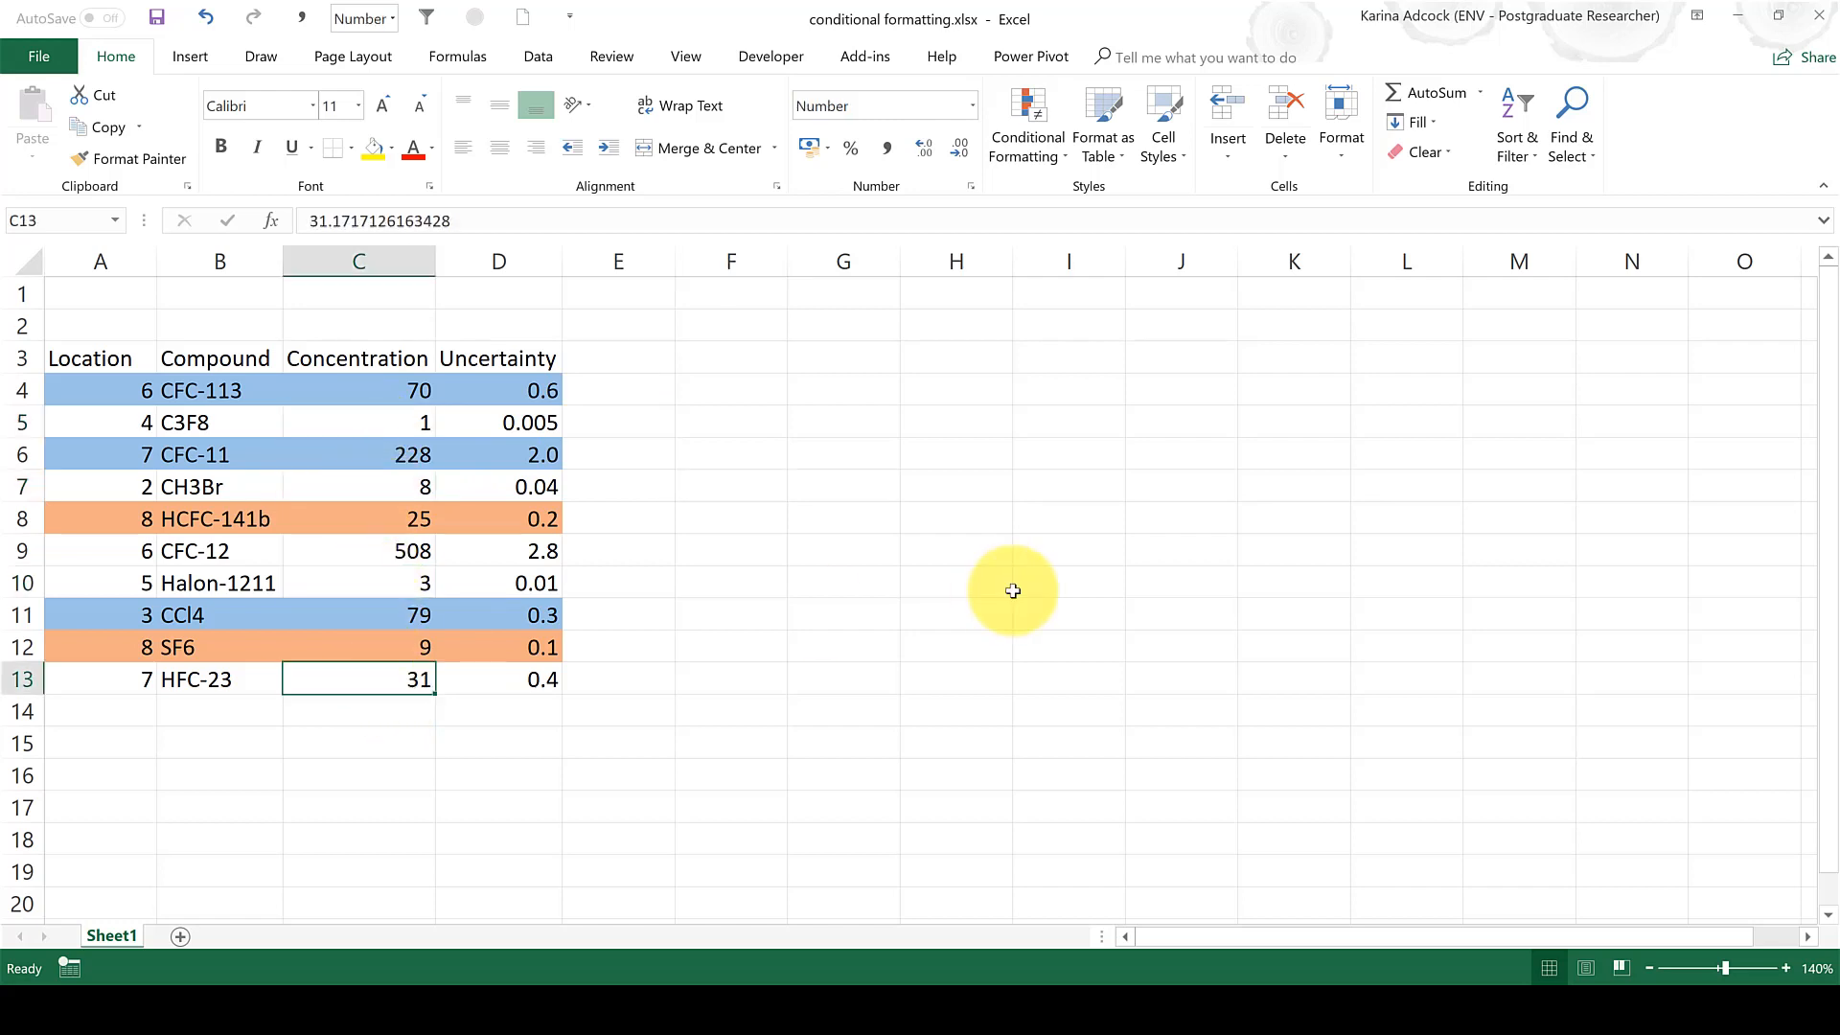
pyautogui.click(369, 549)
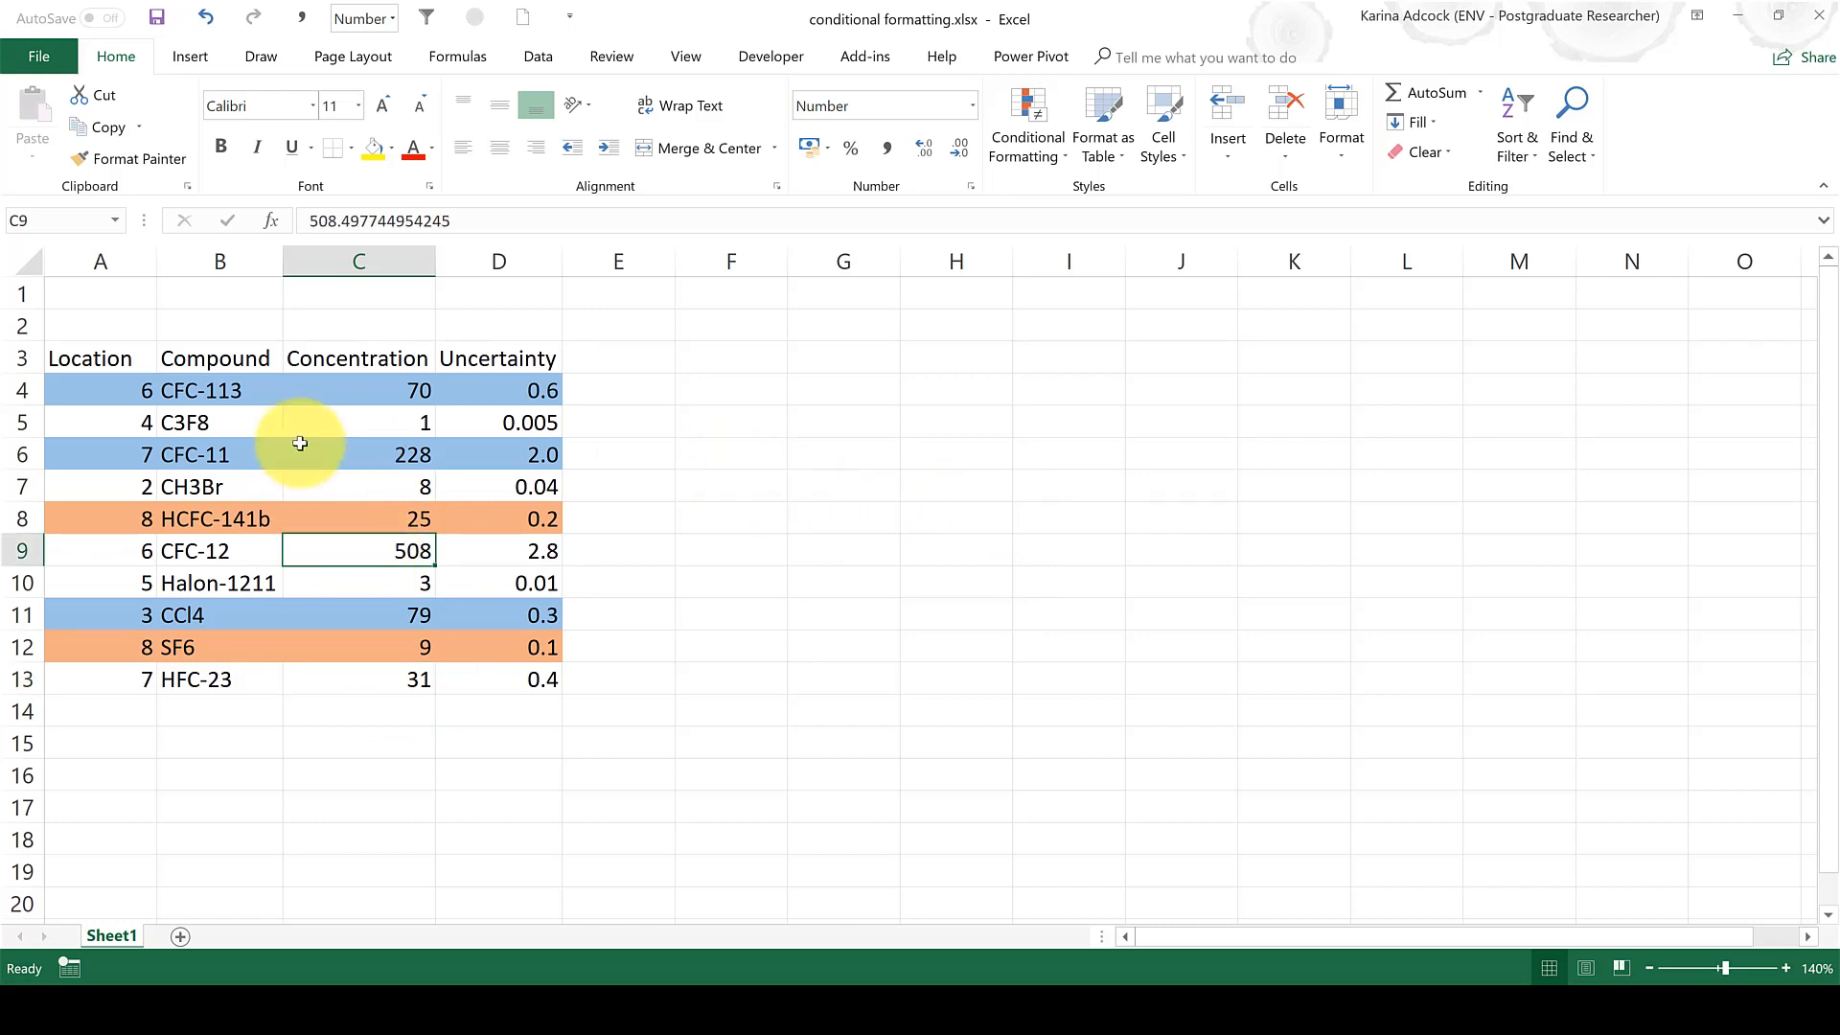
# Start a third formula-based conditional formatting rule for the data range A4:D13
pyautogui.moveTo(104, 388); pyautogui.dragTo(505, 686)
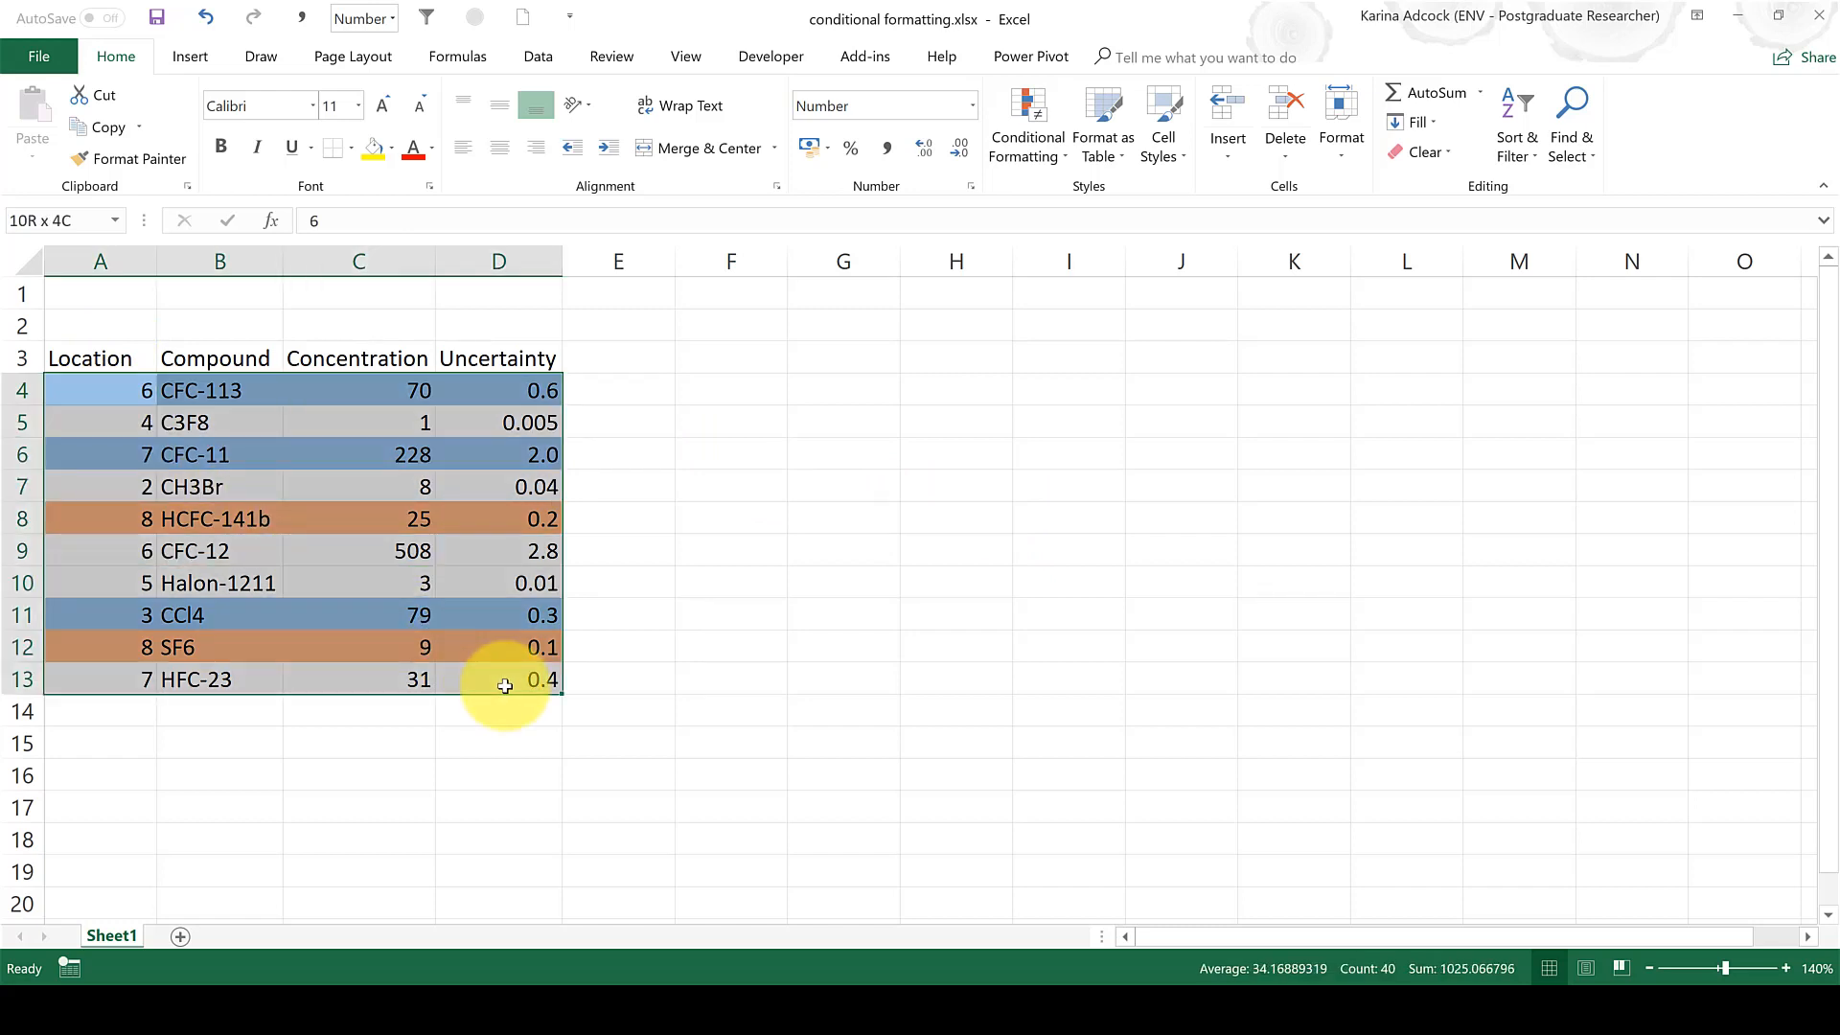
pyautogui.click(1009, 140)
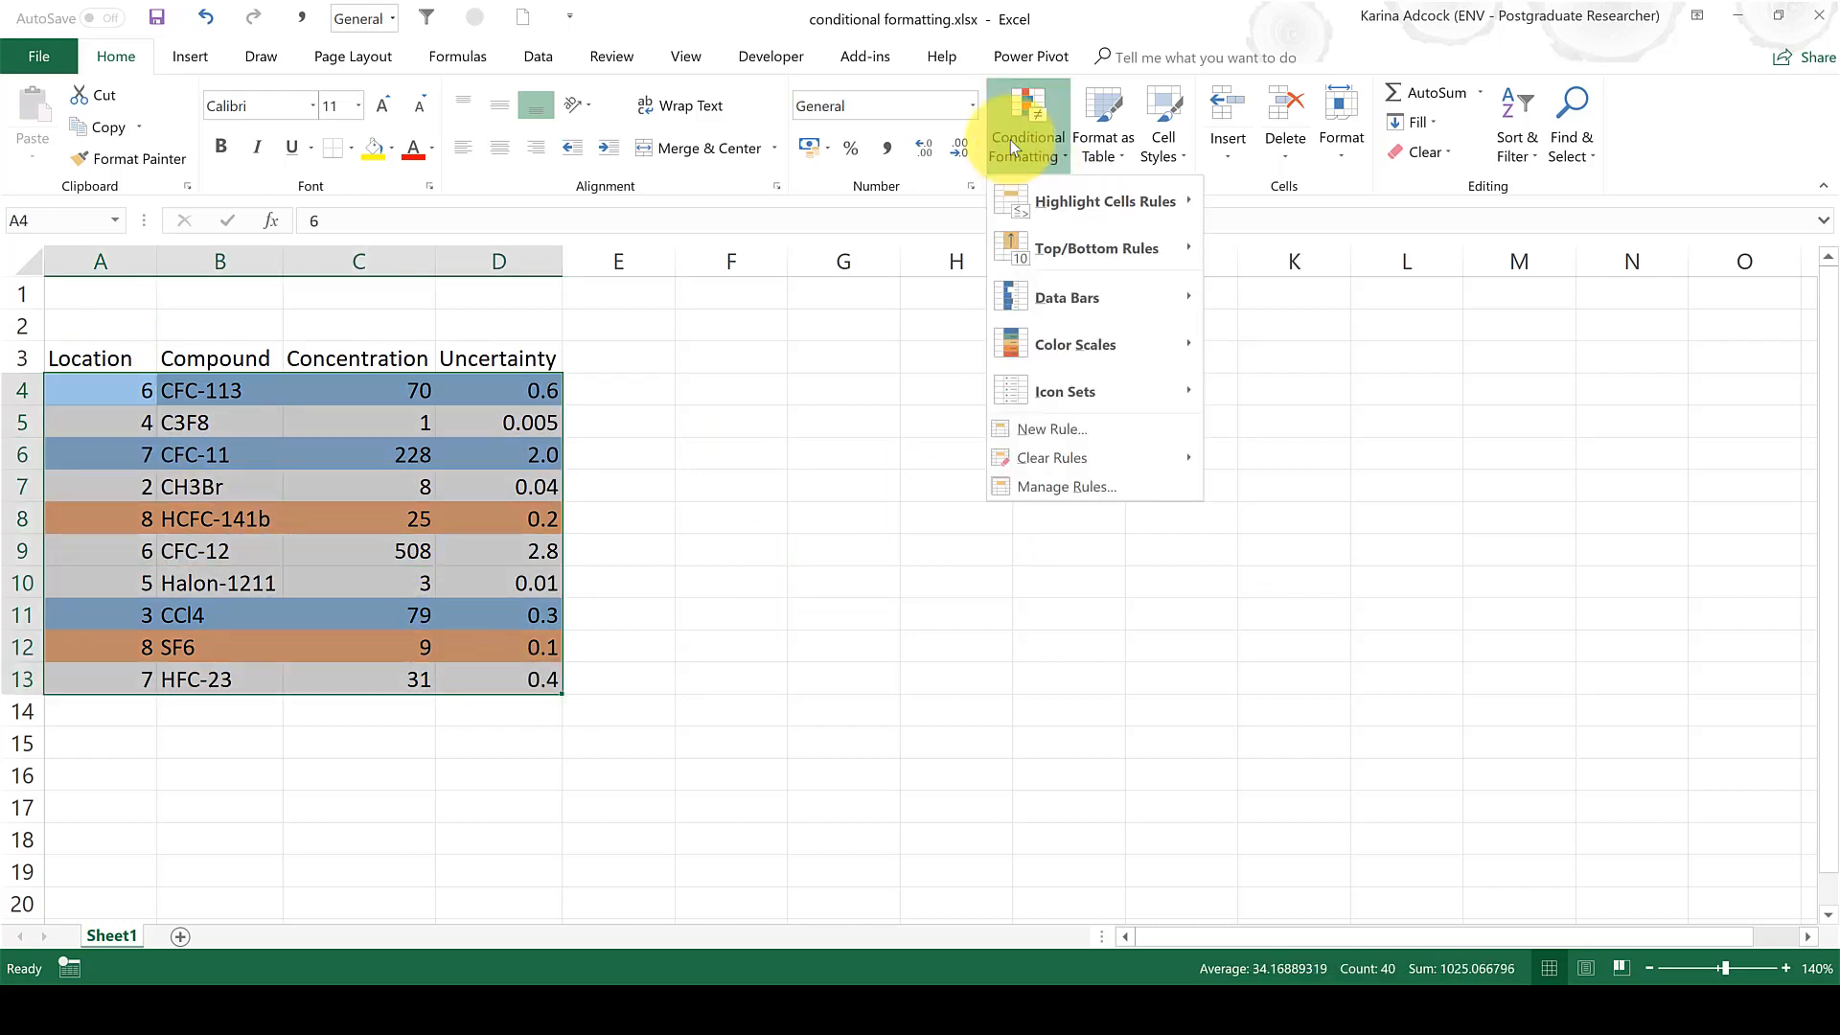
pyautogui.click(1071, 424)
pyautogui.click(964, 457)
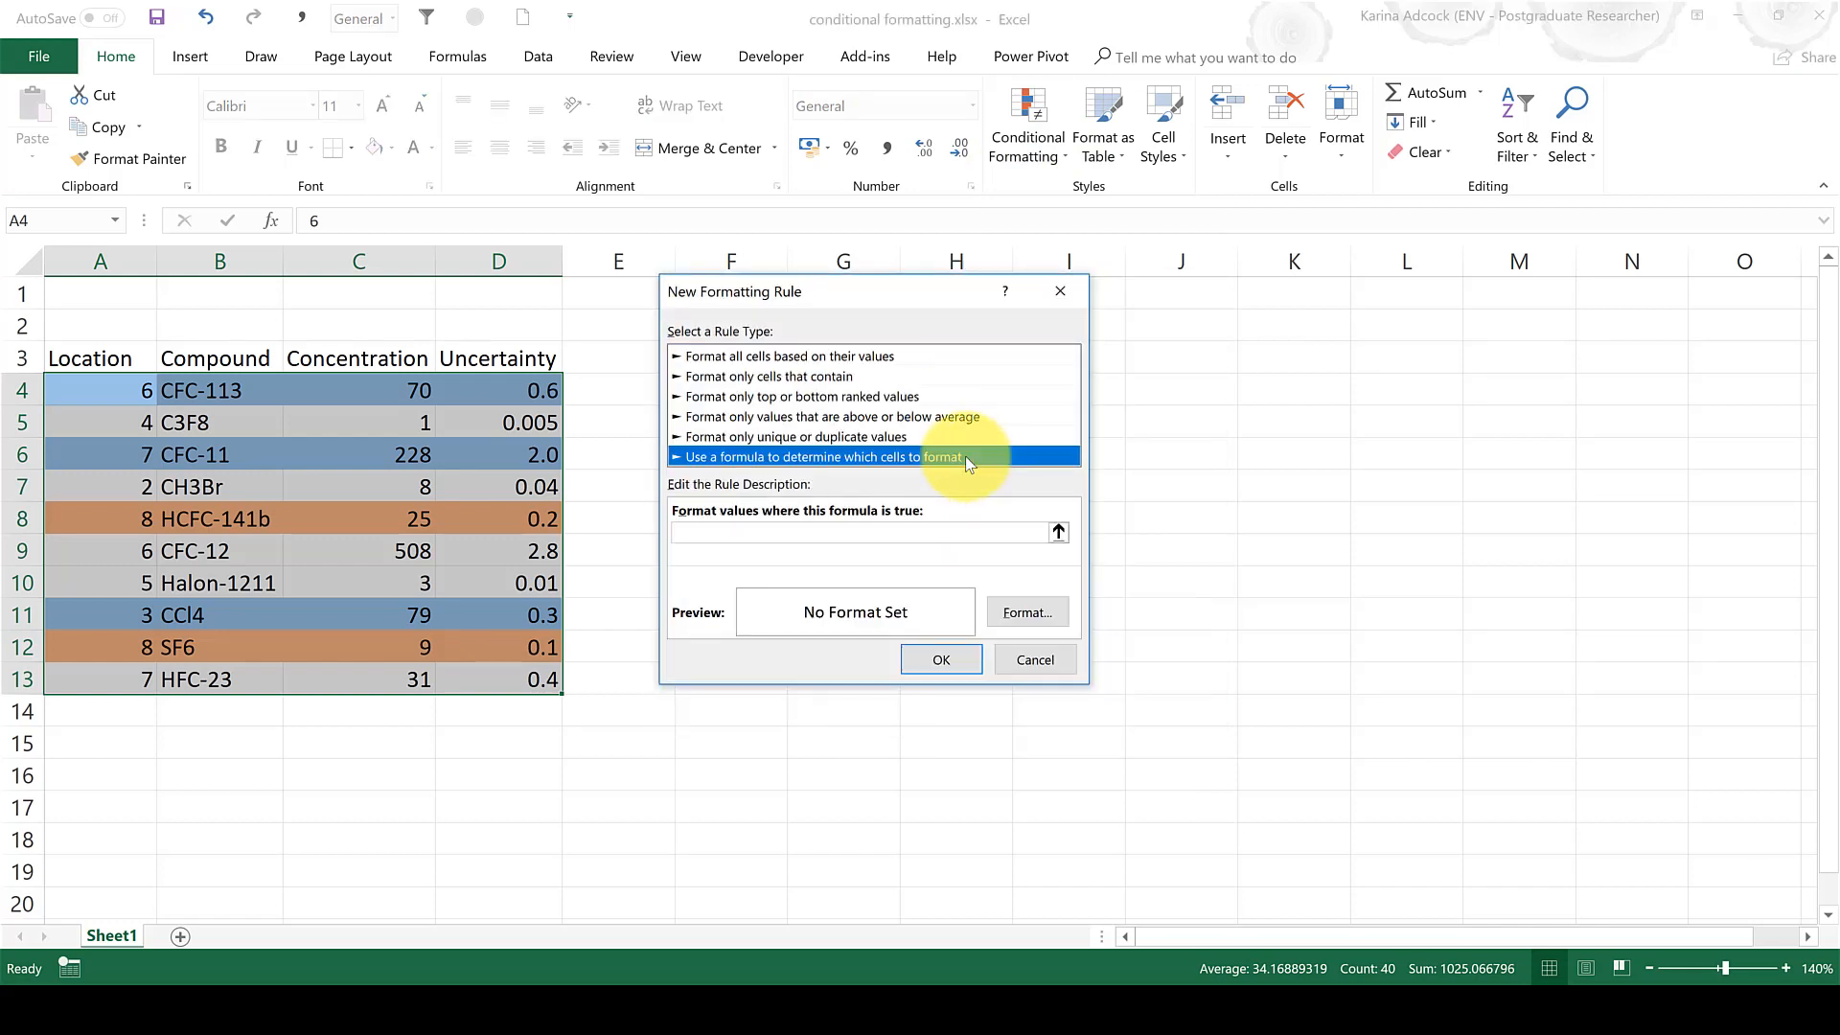
# Enter =$C4=MAX($C$4:$C$13) as the formula of the third rule
pyautogui.click(836, 531)
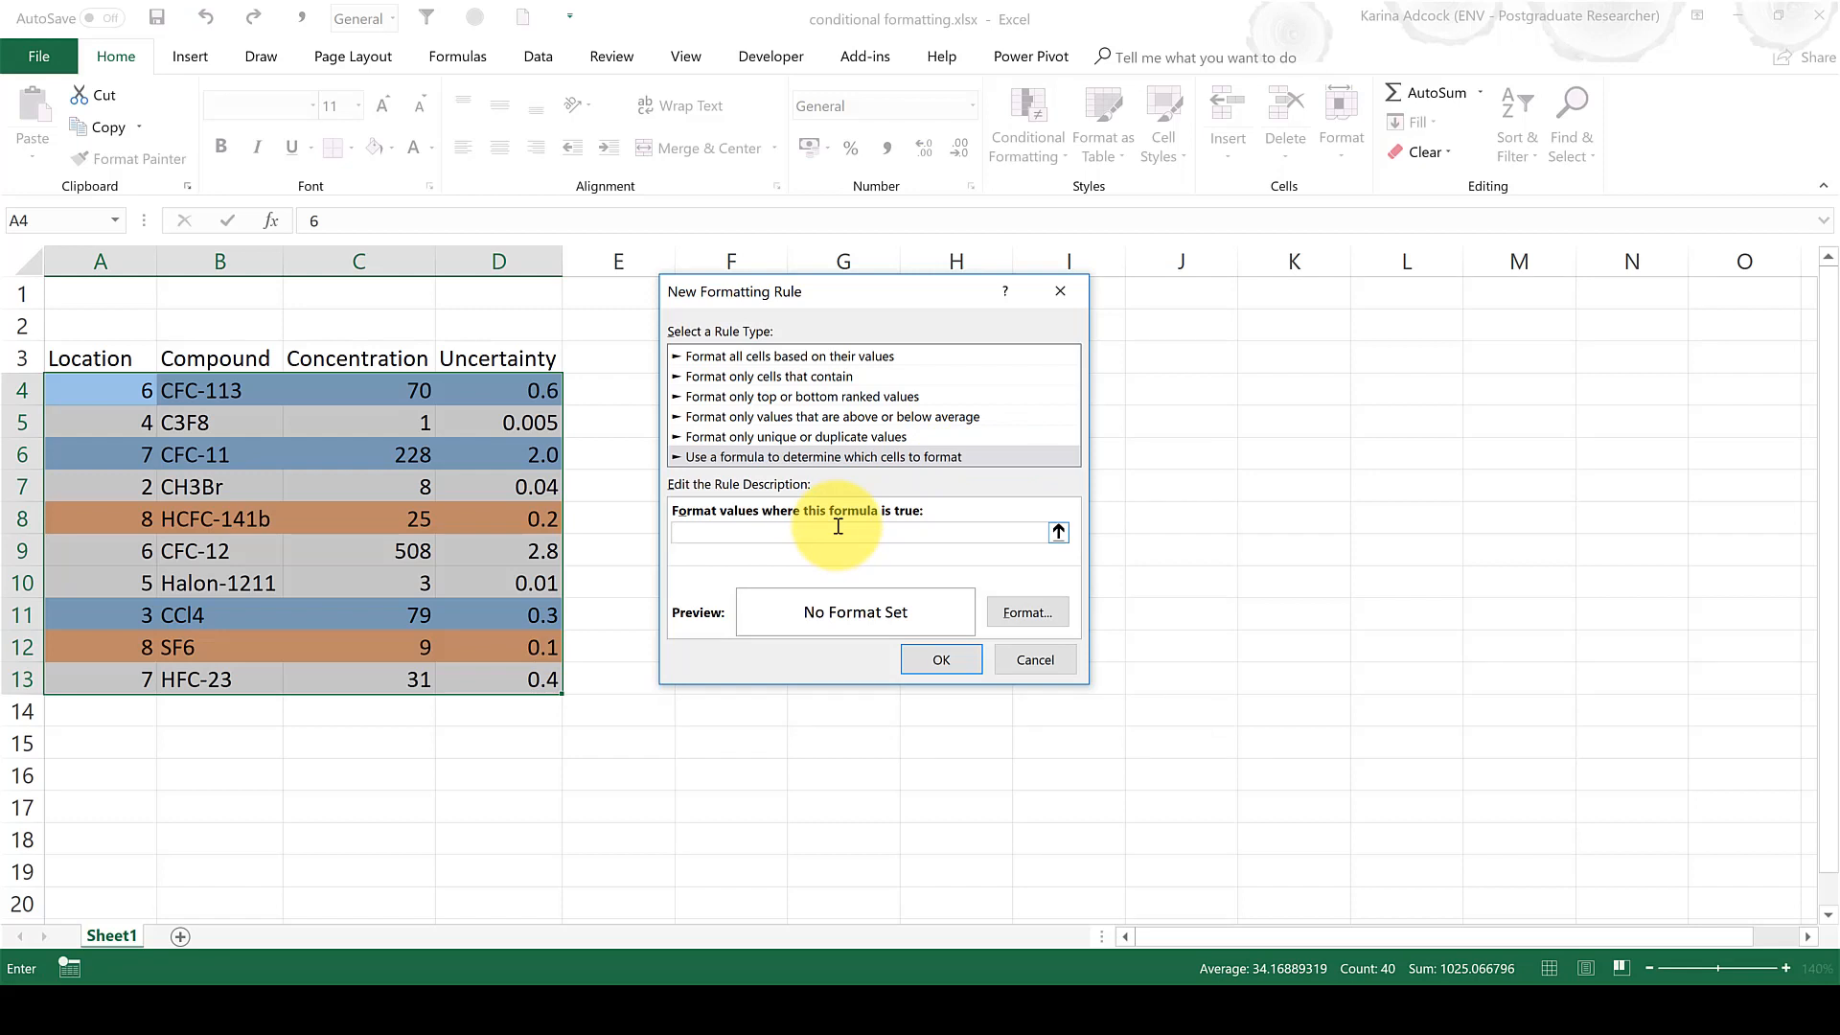
pyautogui.write('=')
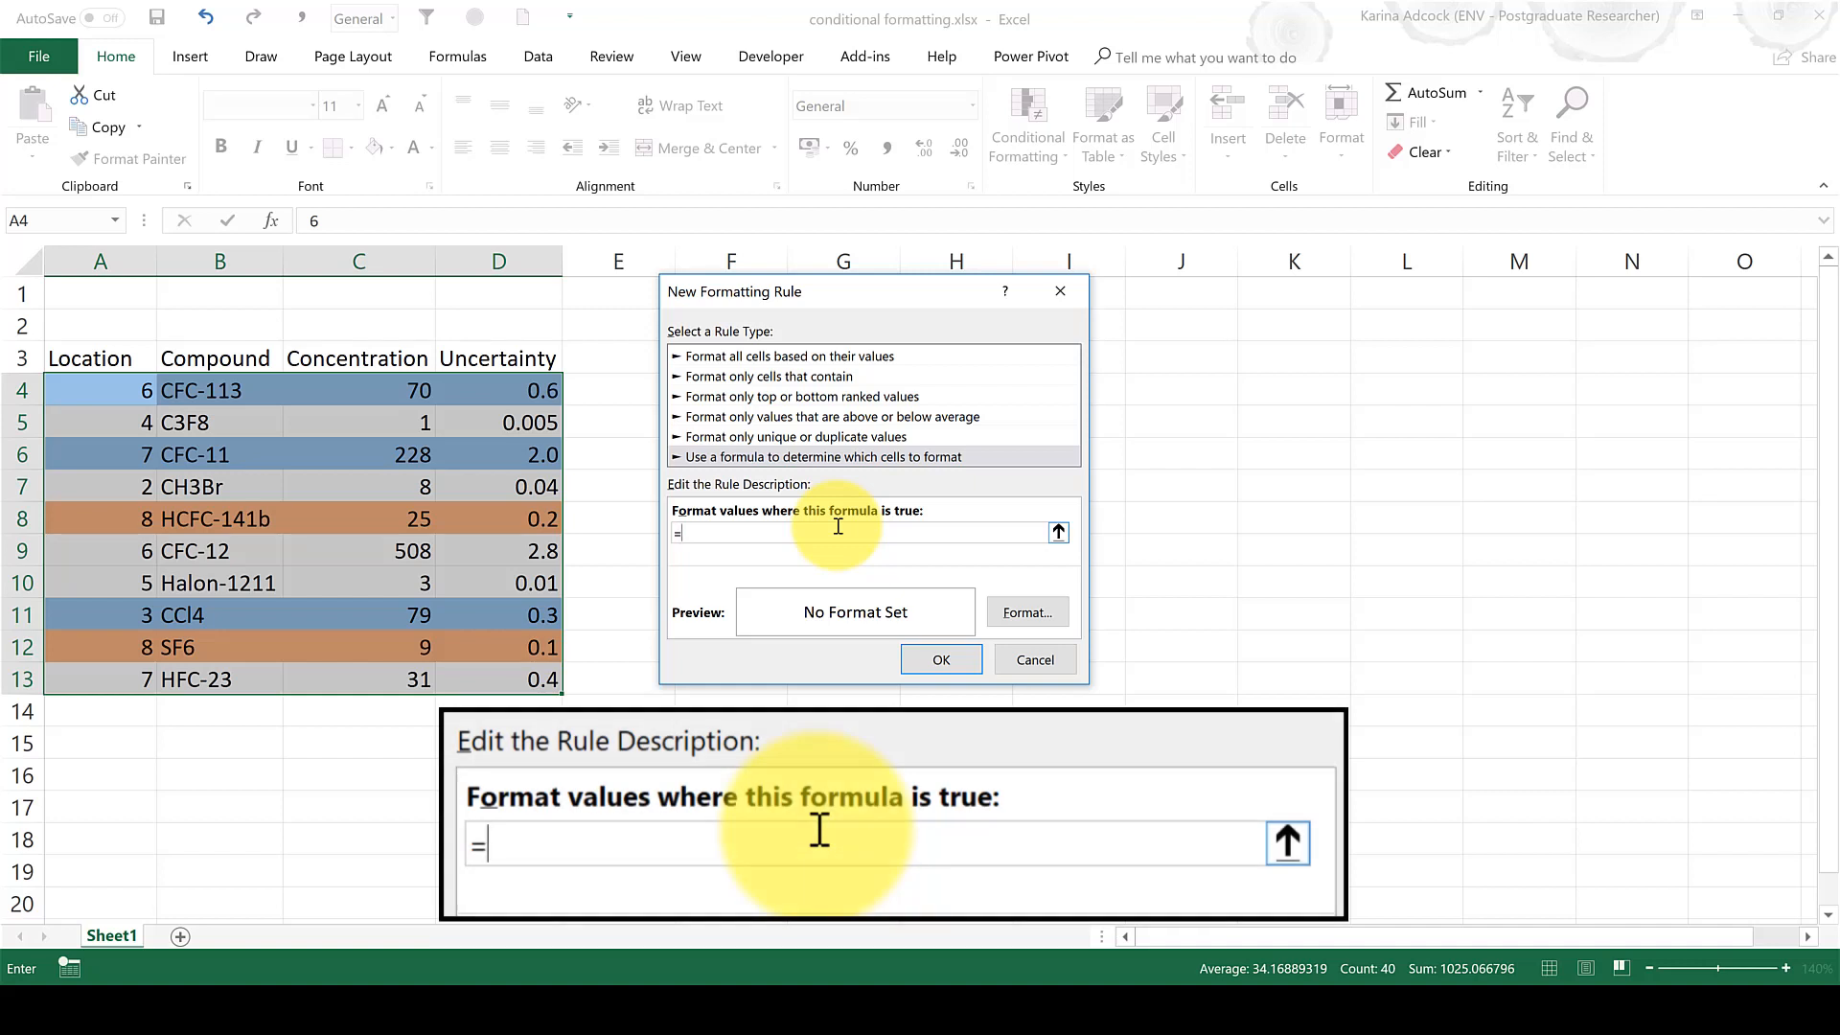
pyautogui.write('$C4+')
pyautogui.press('BackSpace')
pyautogui.write('=MAX')
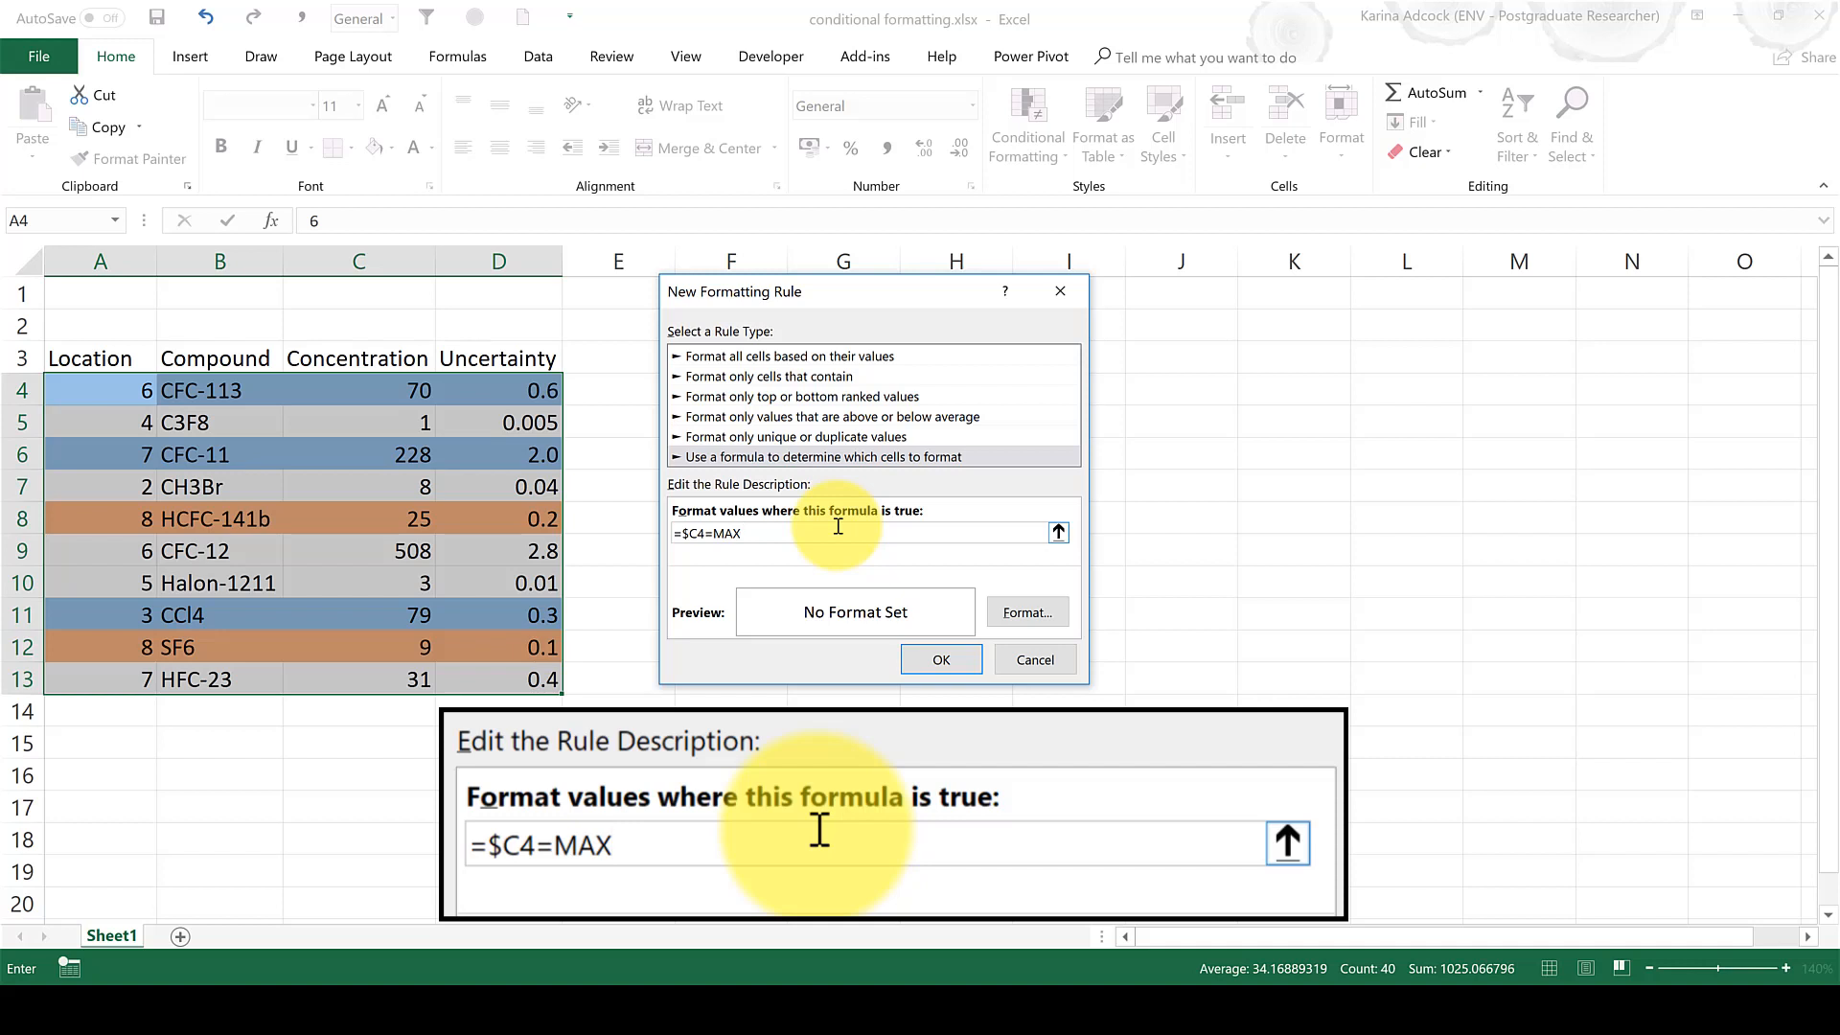
pyautogui.write('(')
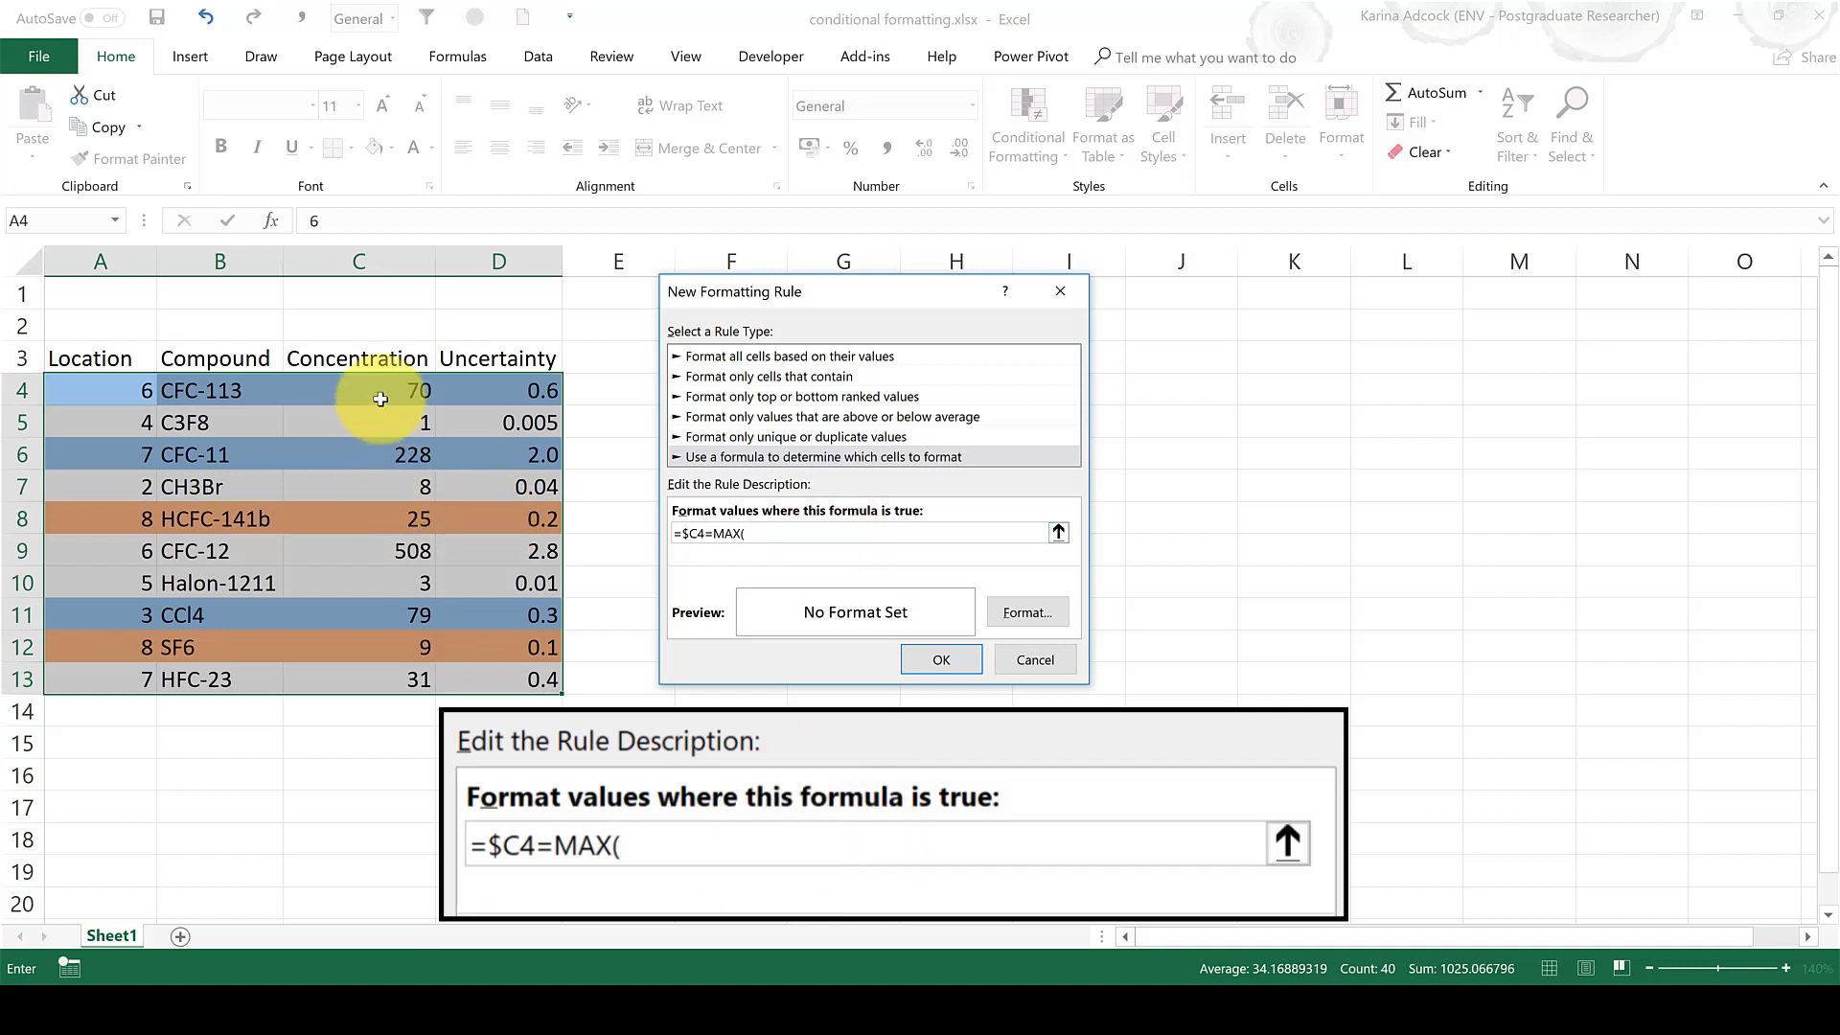
pyautogui.moveTo(370, 395); pyautogui.dragTo(383, 682)
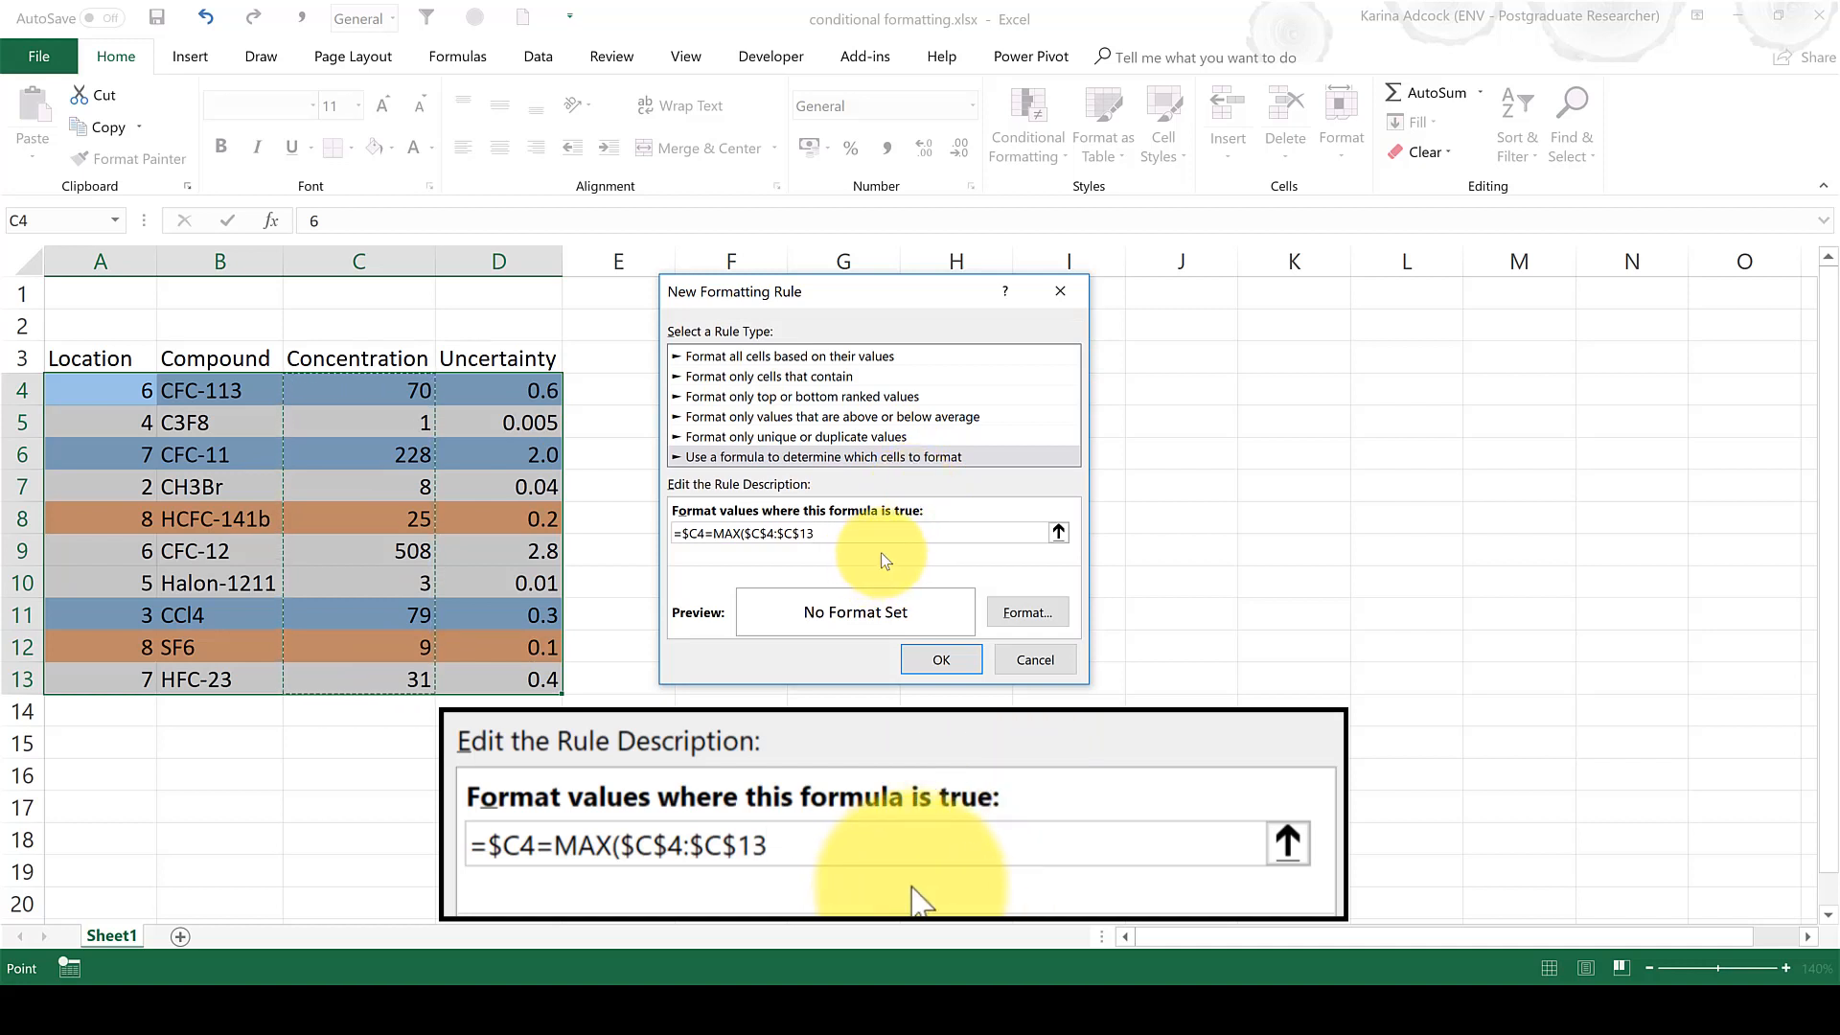
pyautogui.write(')')
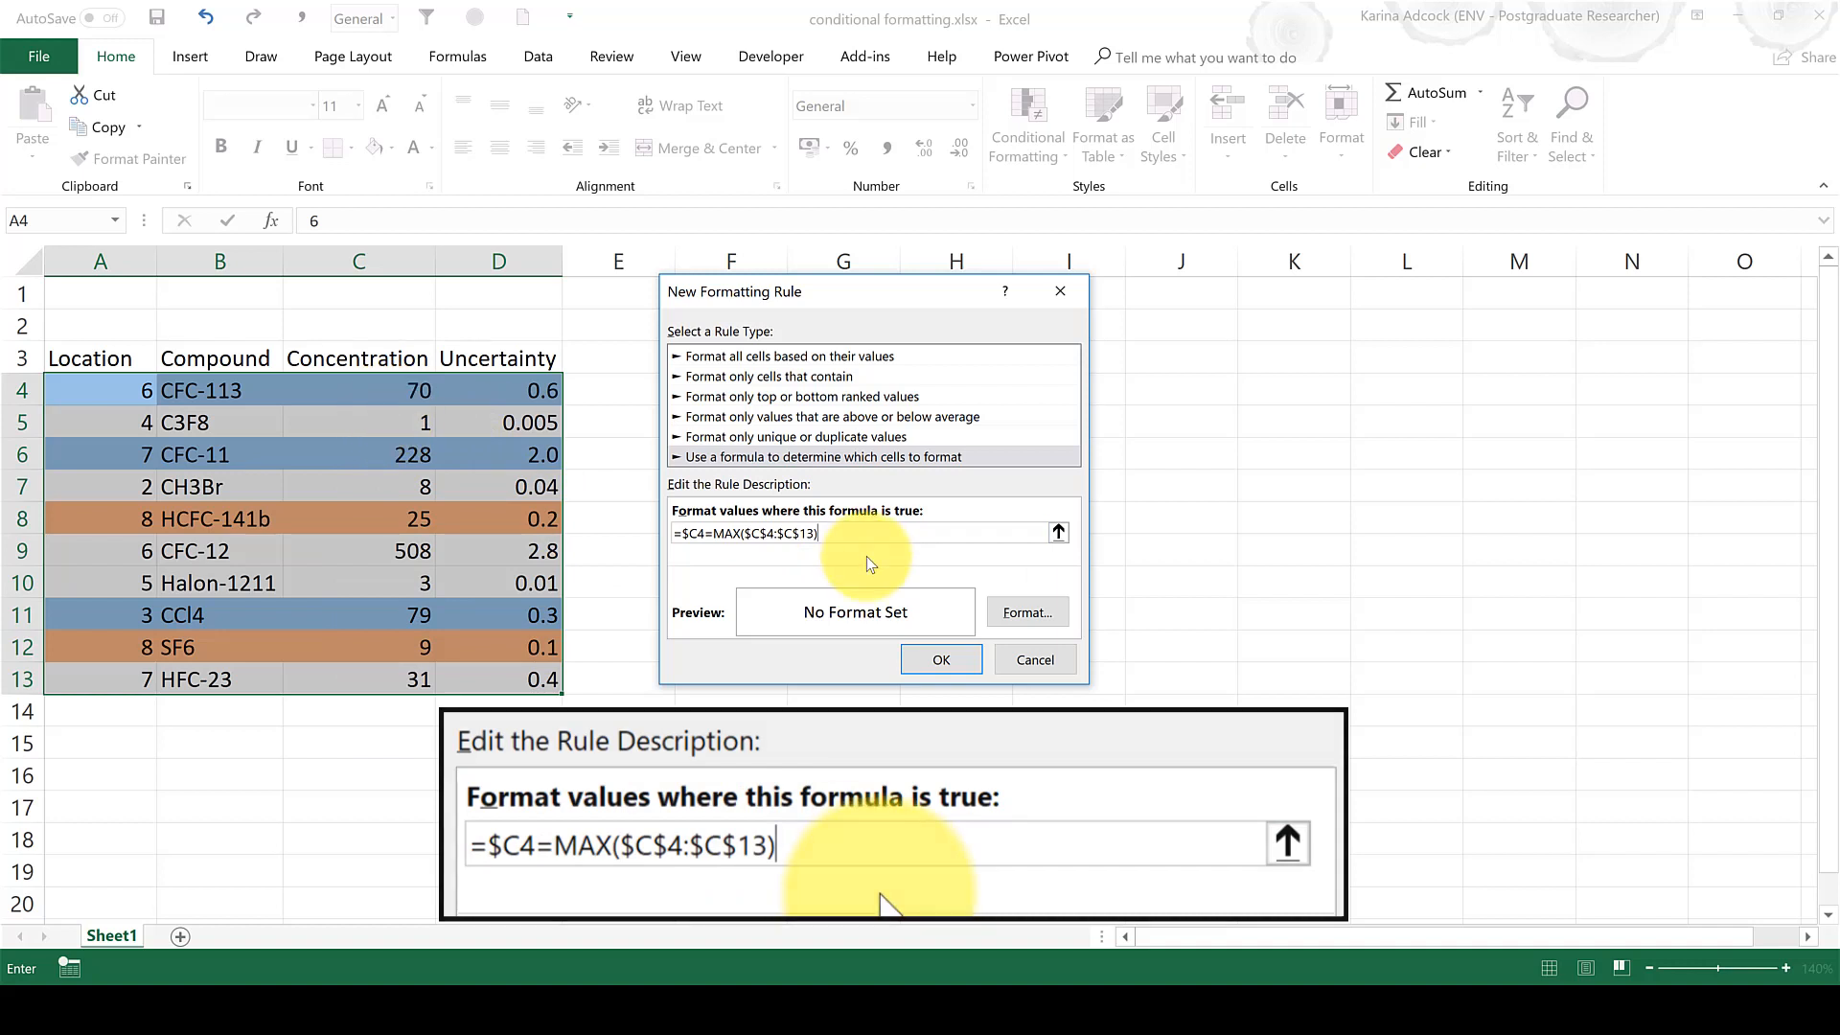
# Give the maximum-concentration rule a red font color and apply it to the table
pyautogui.click(1015, 606)
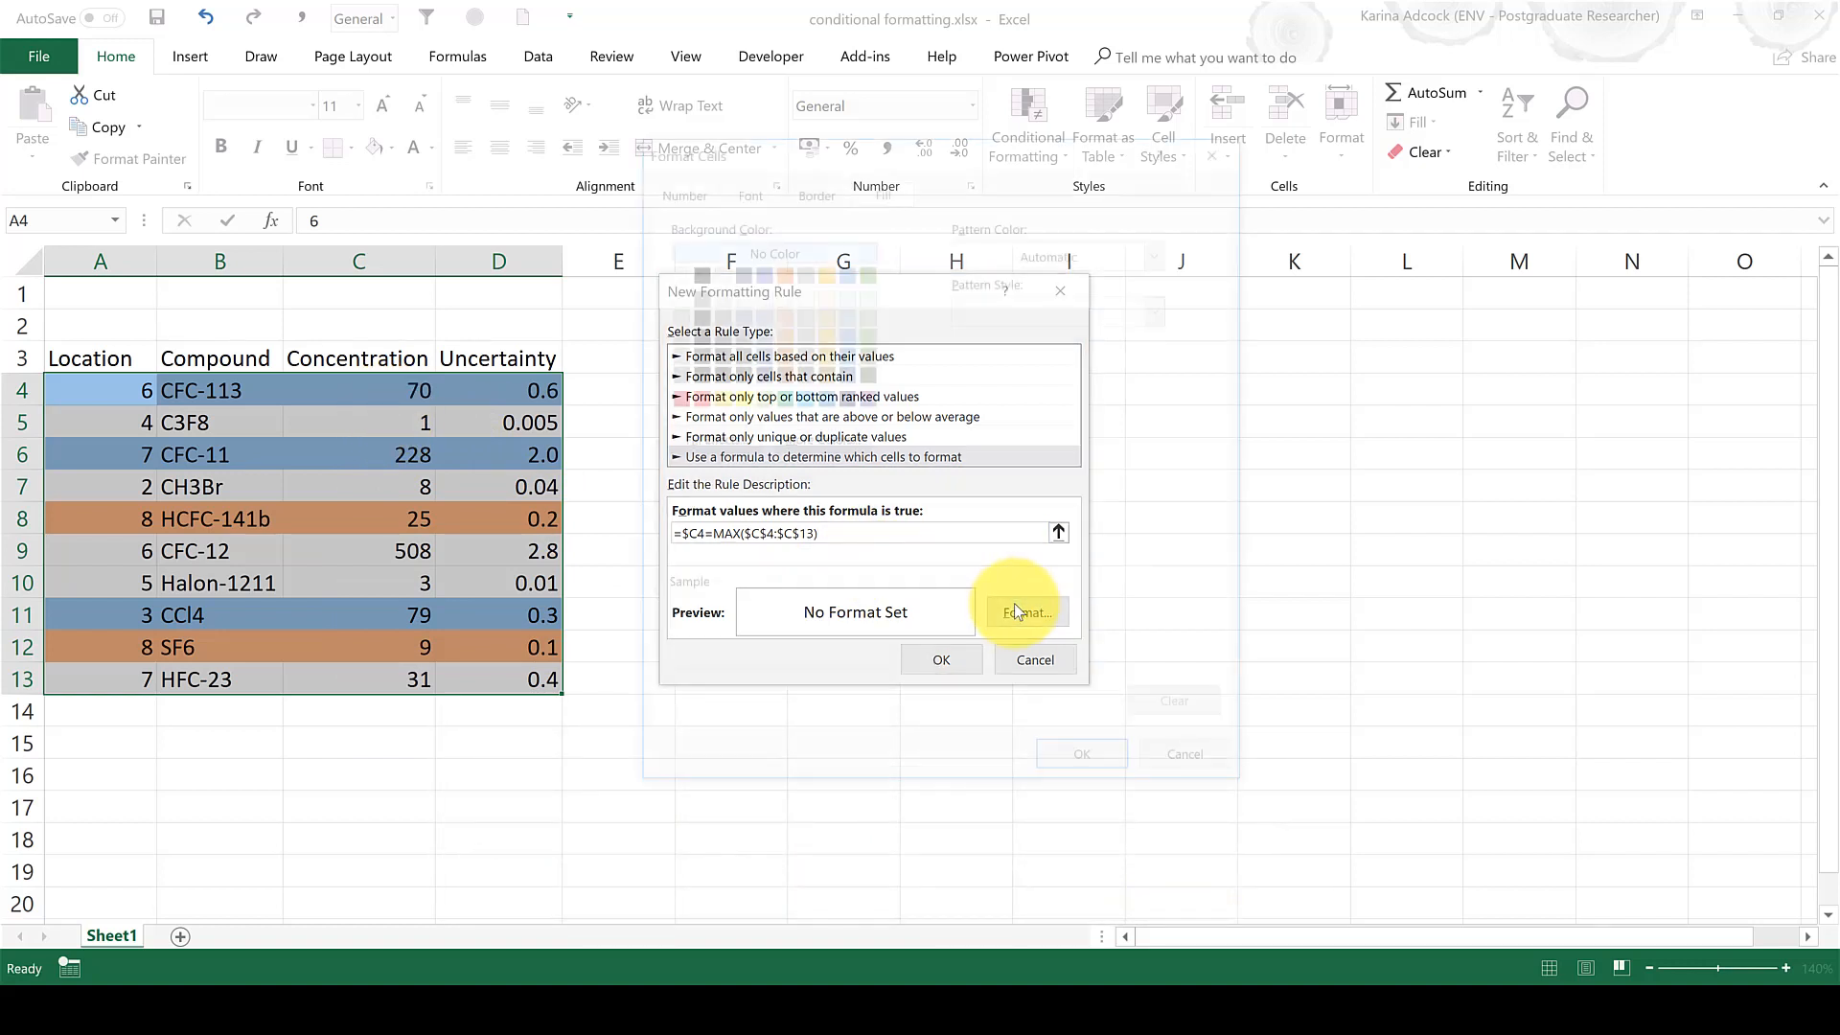
pyautogui.click(735, 190)
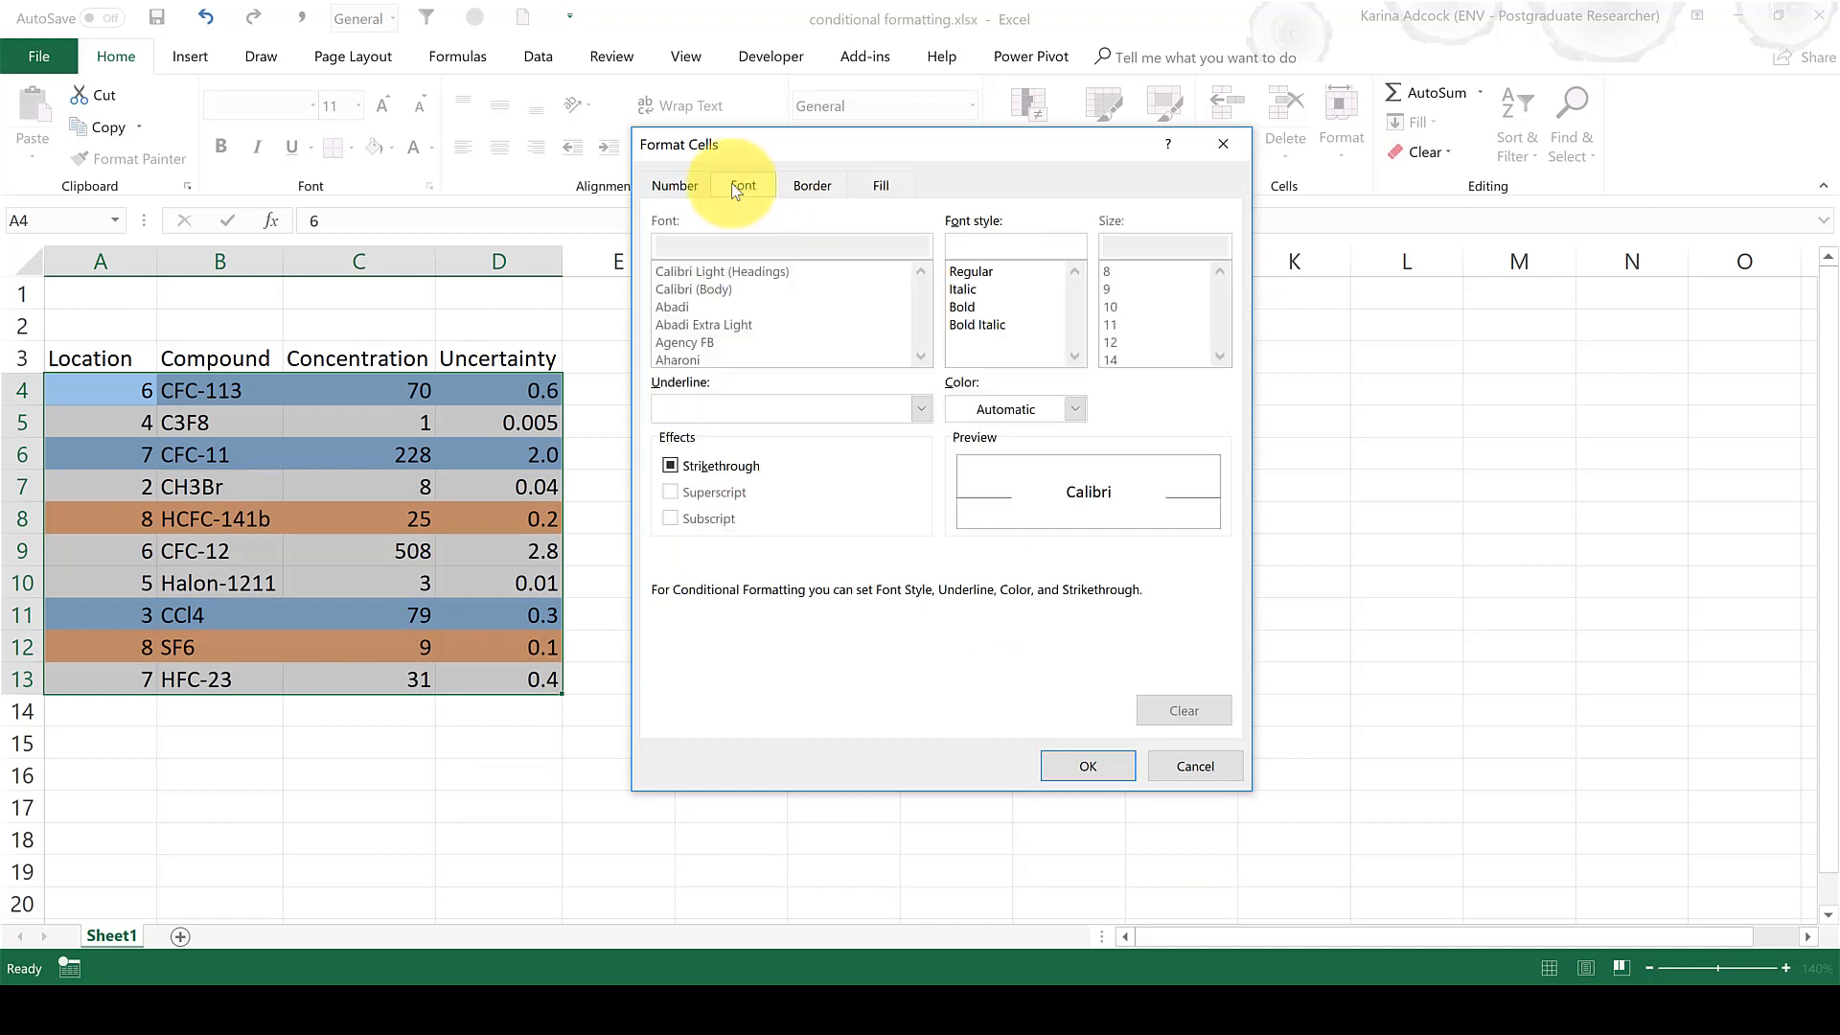
pyautogui.click(1076, 402)
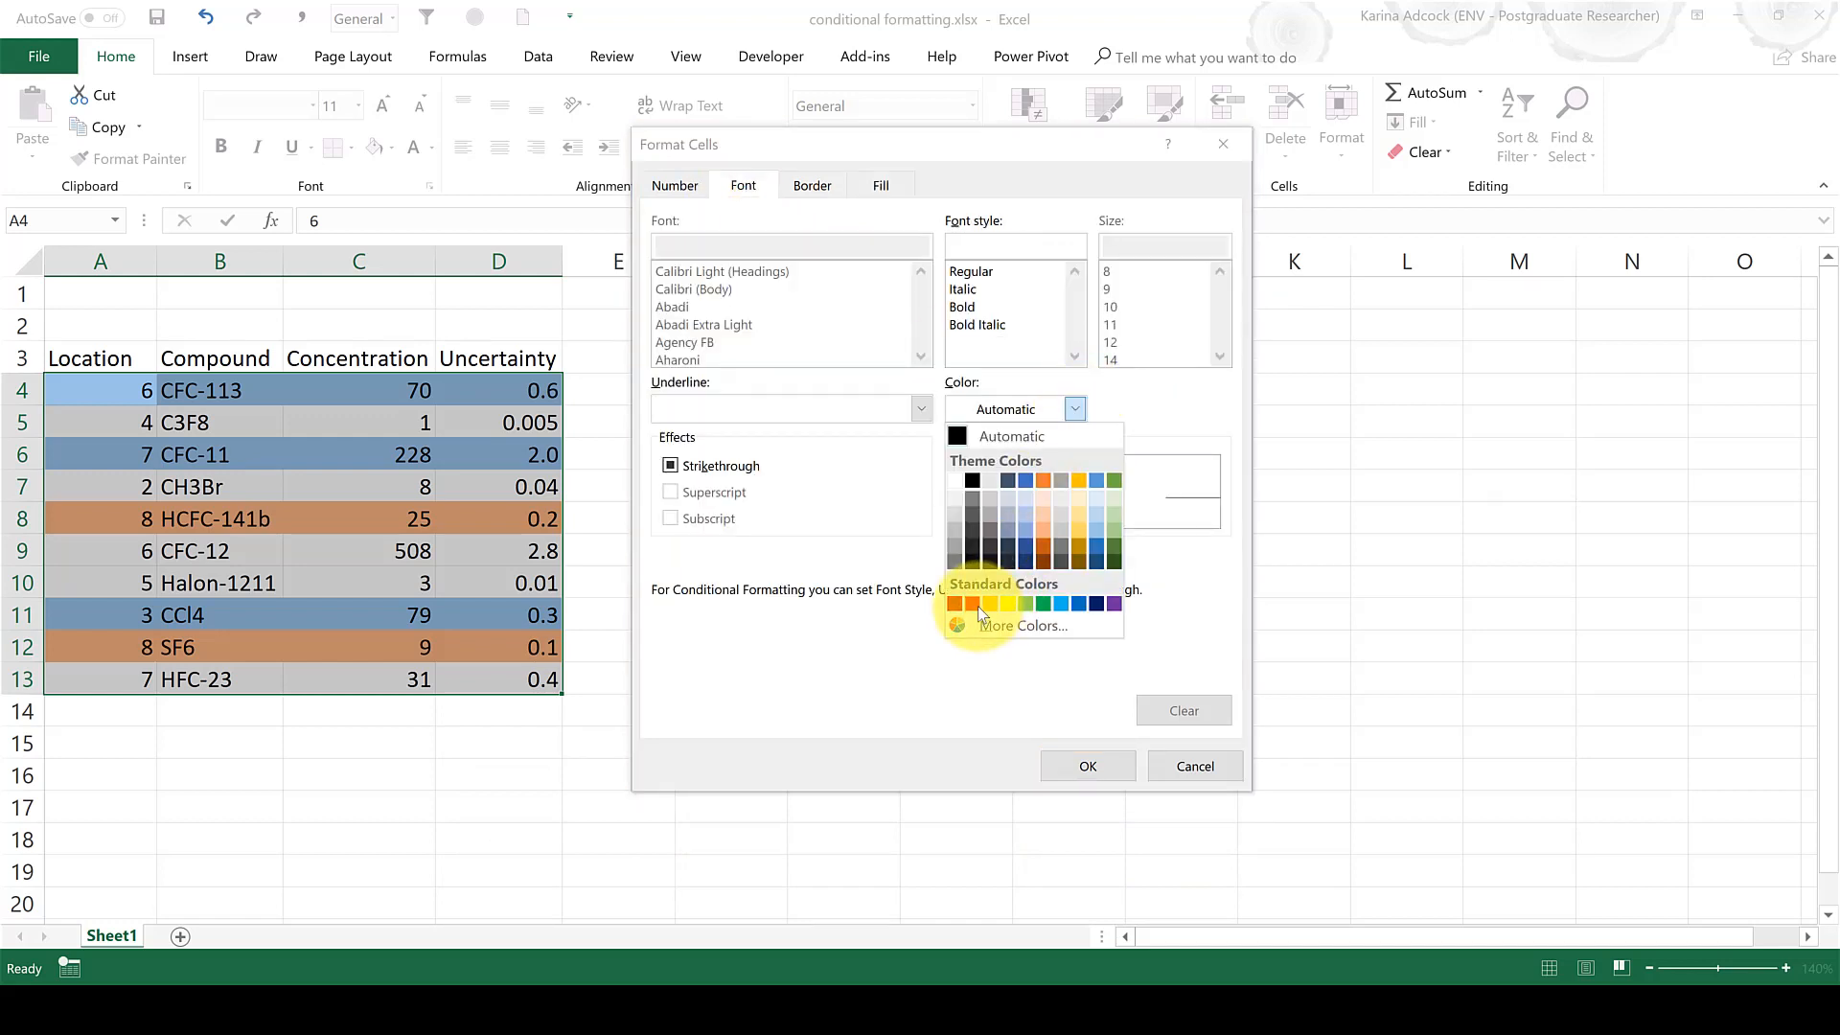
pyautogui.click(973, 603)
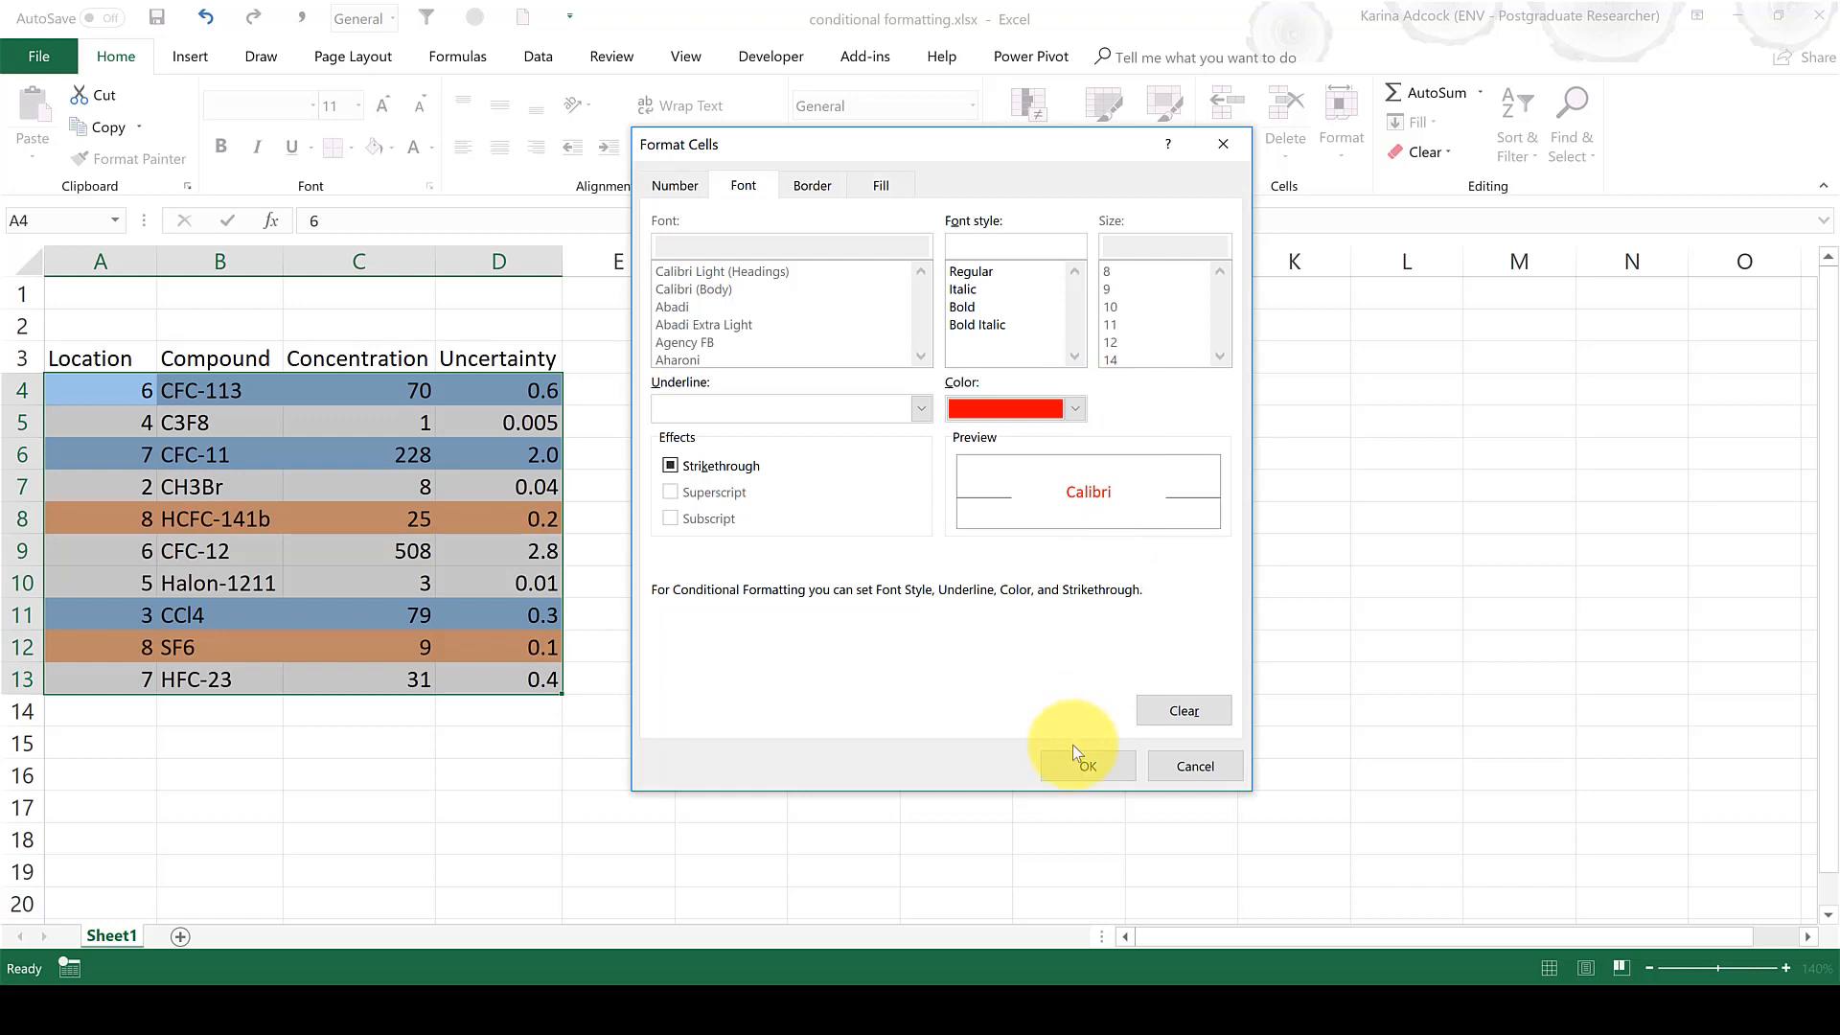
pyautogui.click(1083, 767)
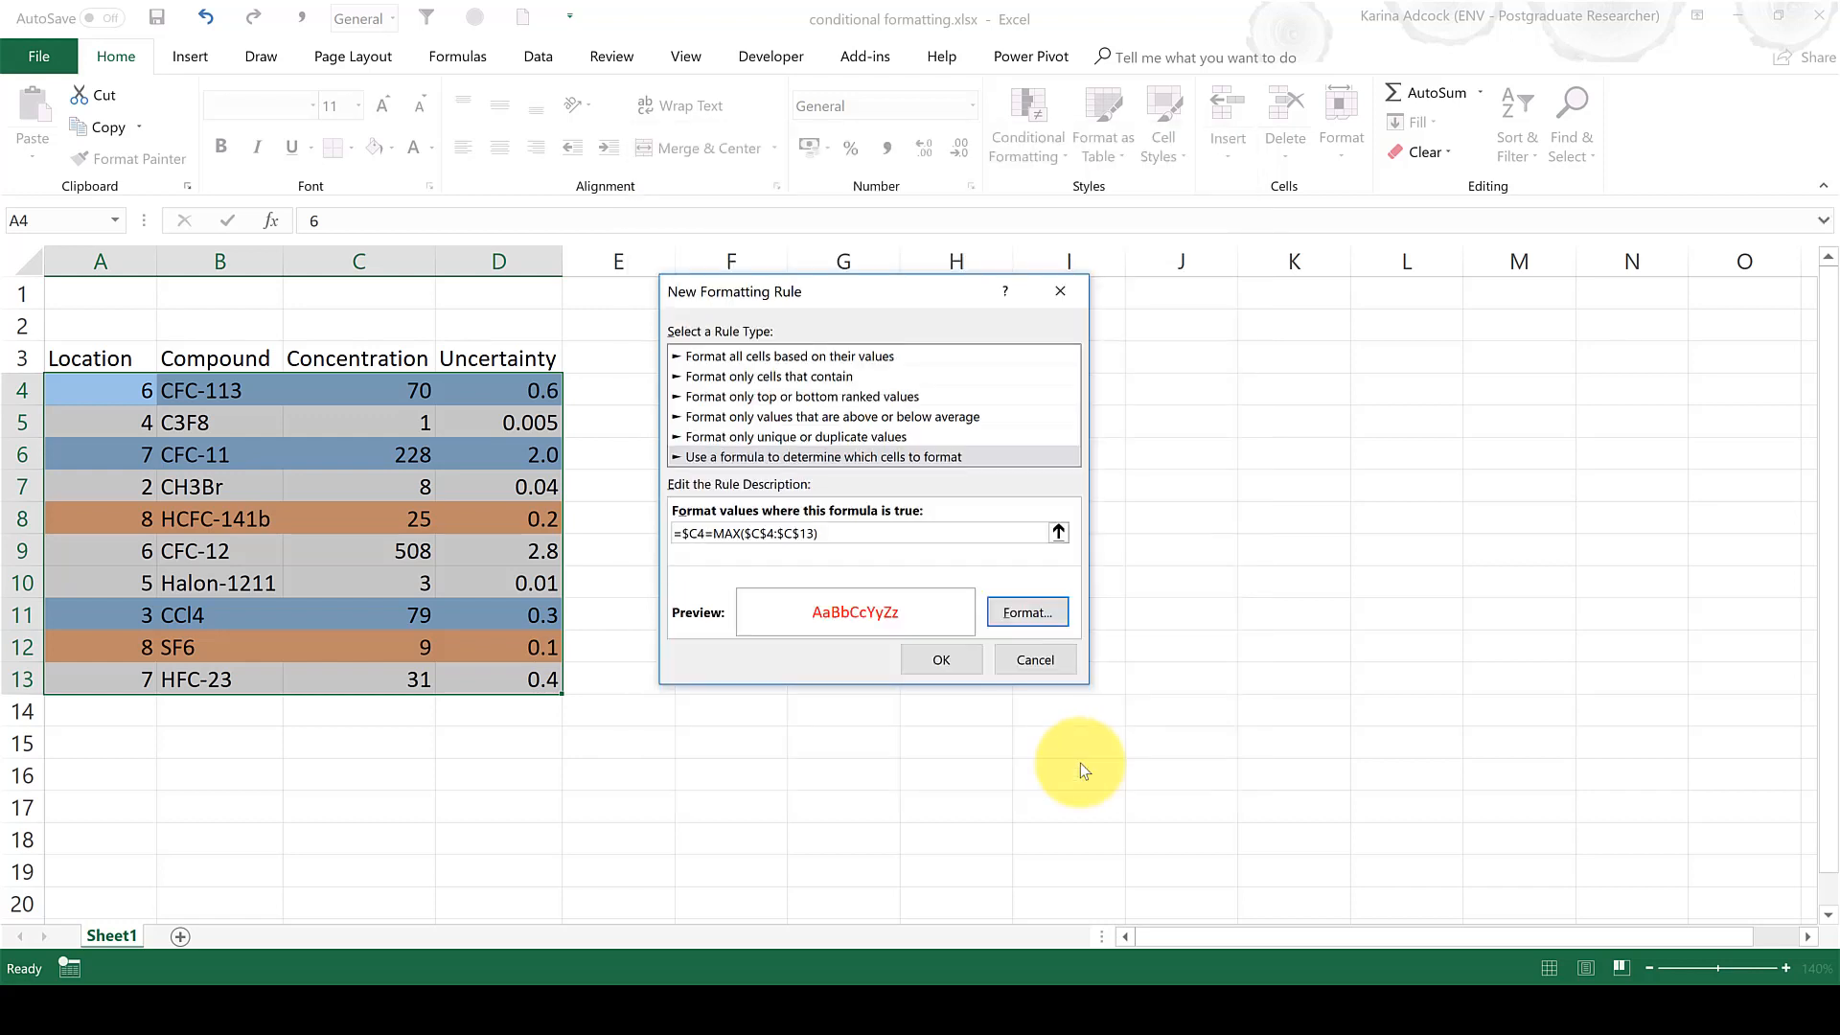
pyautogui.click(962, 665)
pyautogui.click(757, 514)
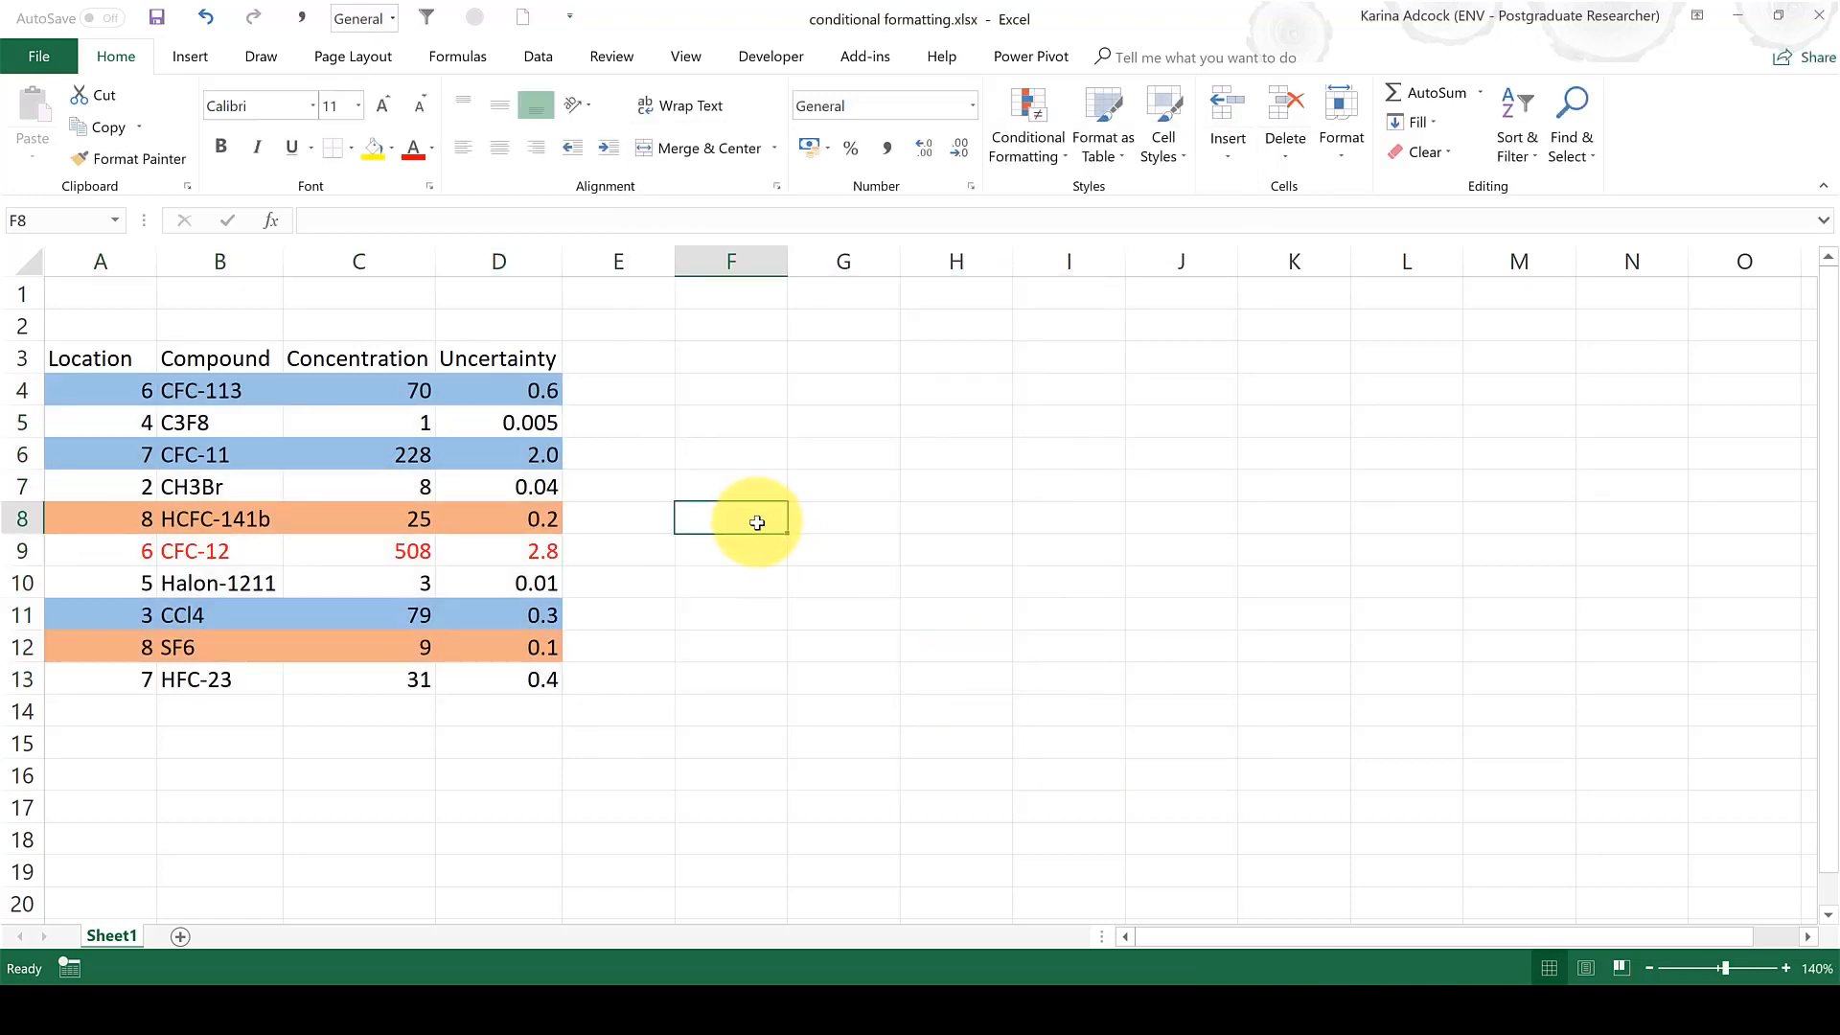
# Check the formatting across the CFC-12 row and inspect its concentration value
pyautogui.moveTo(145, 553); pyautogui.dragTo(604, 546)
pyautogui.click(609, 546)
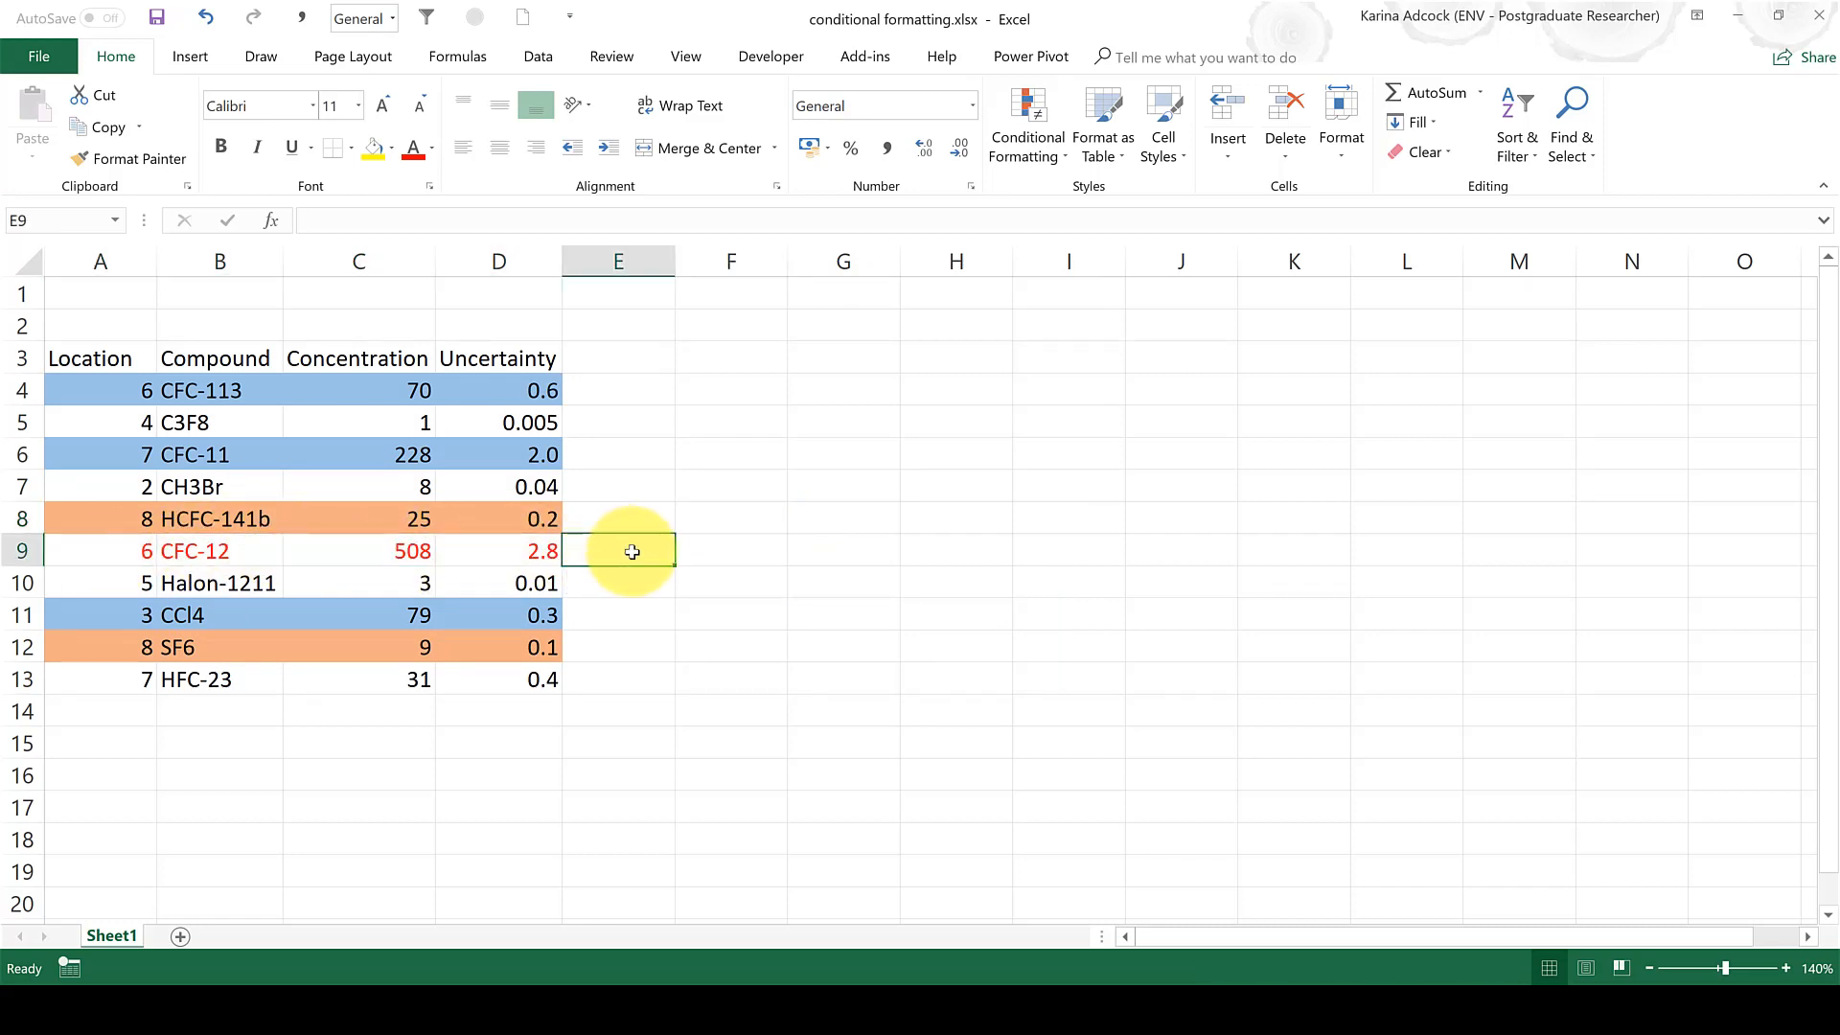
pyautogui.click(408, 554)
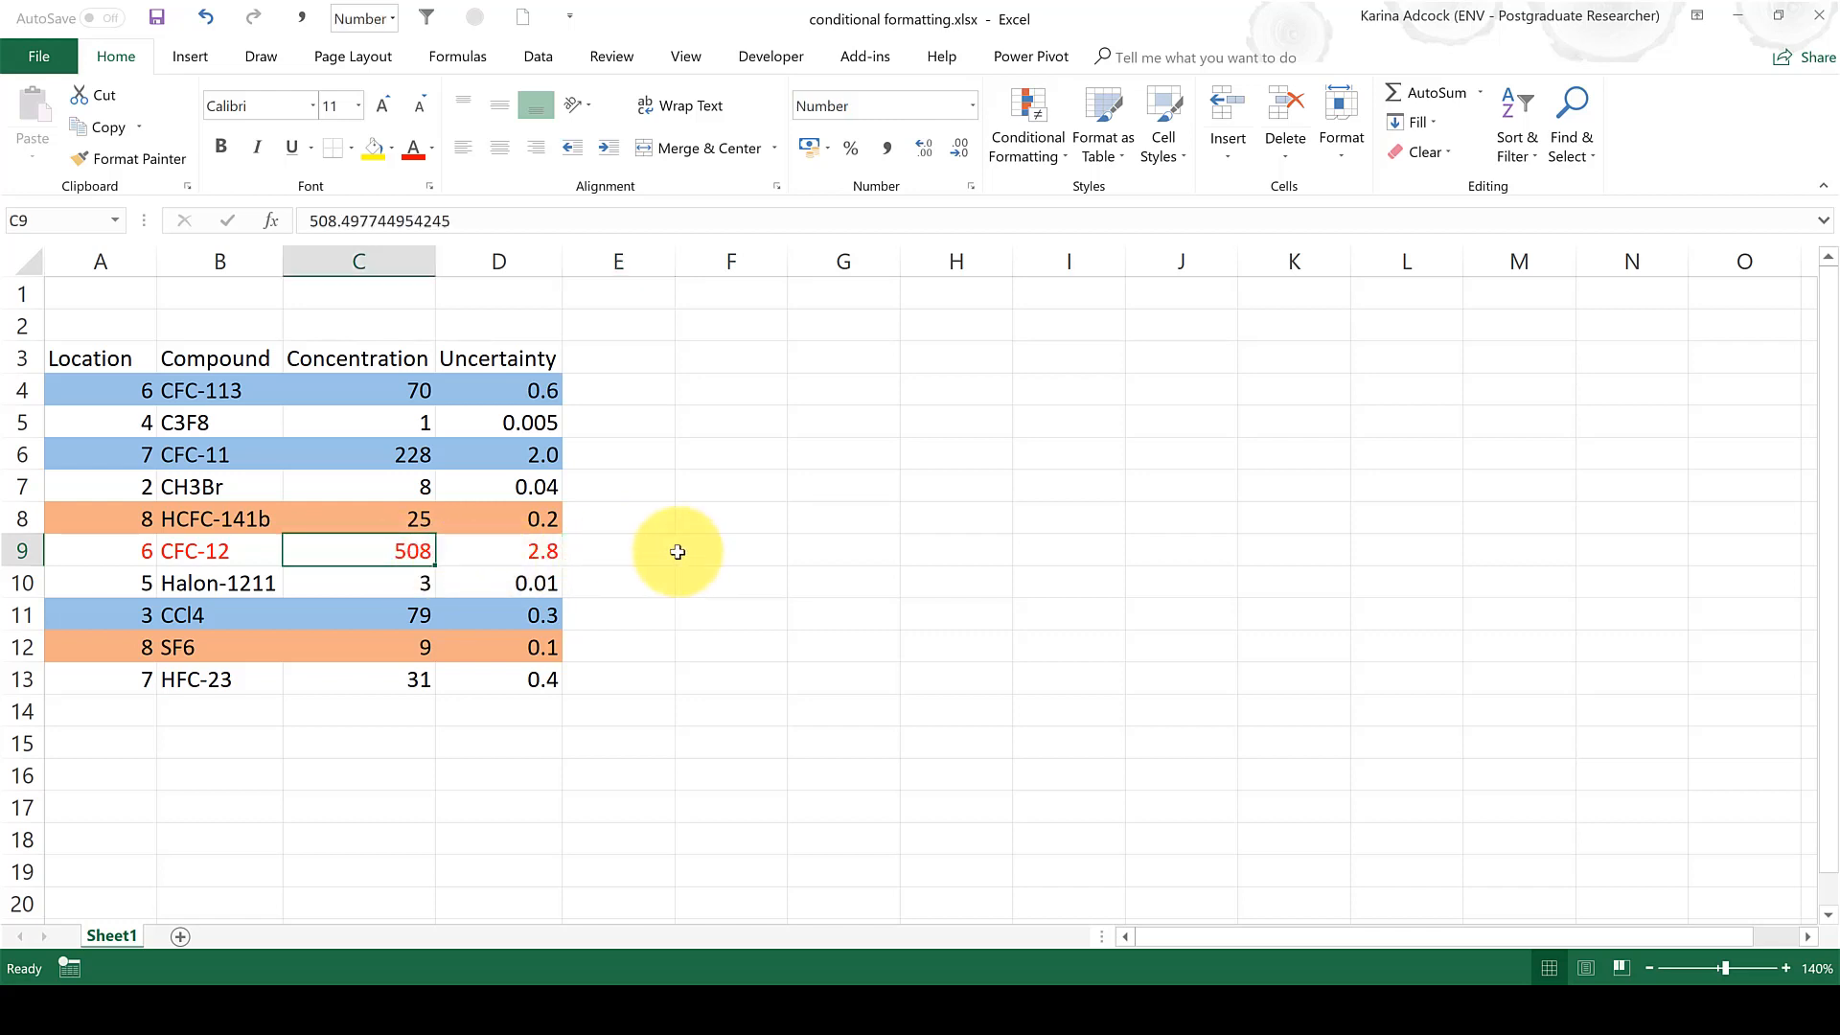
pyautogui.click(677, 552)
# Start a fourth formula-based conditional formatting rule for the data range A4:D13
pyautogui.moveTo(115, 393); pyautogui.dragTo(412, 522)
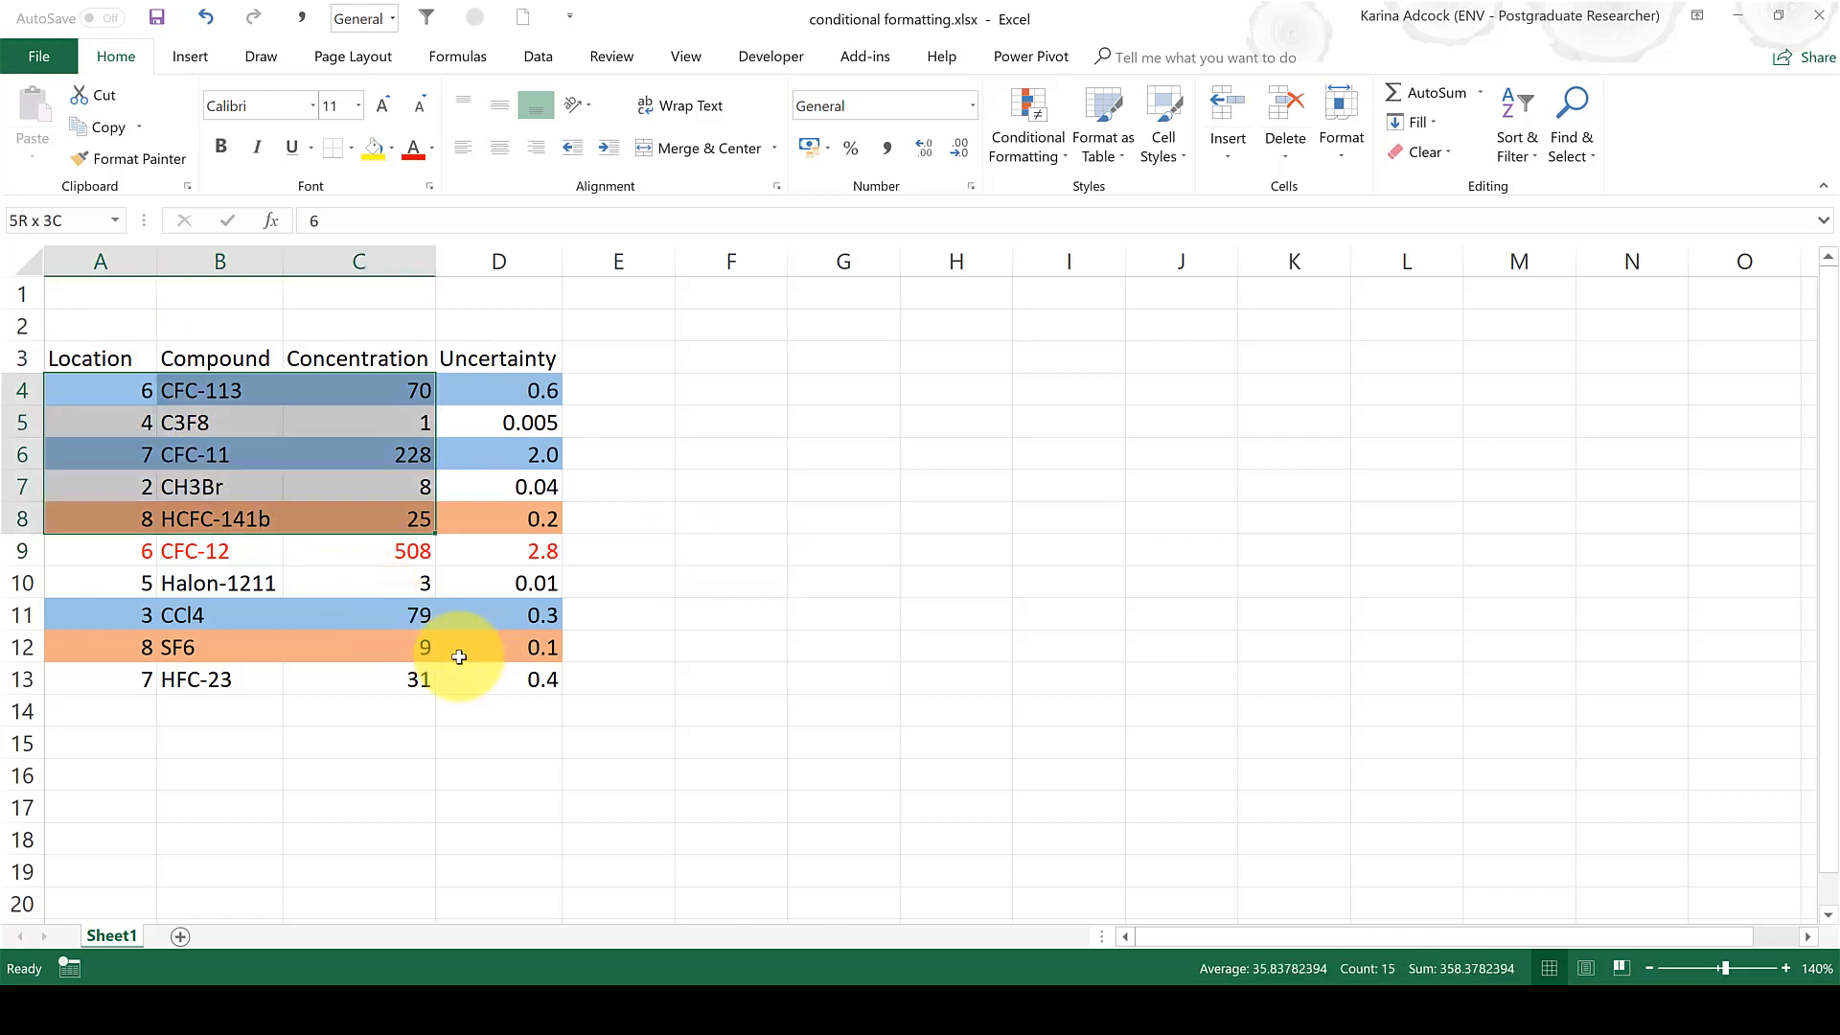
pyautogui.moveTo(459, 657); pyautogui.dragTo(474, 676)
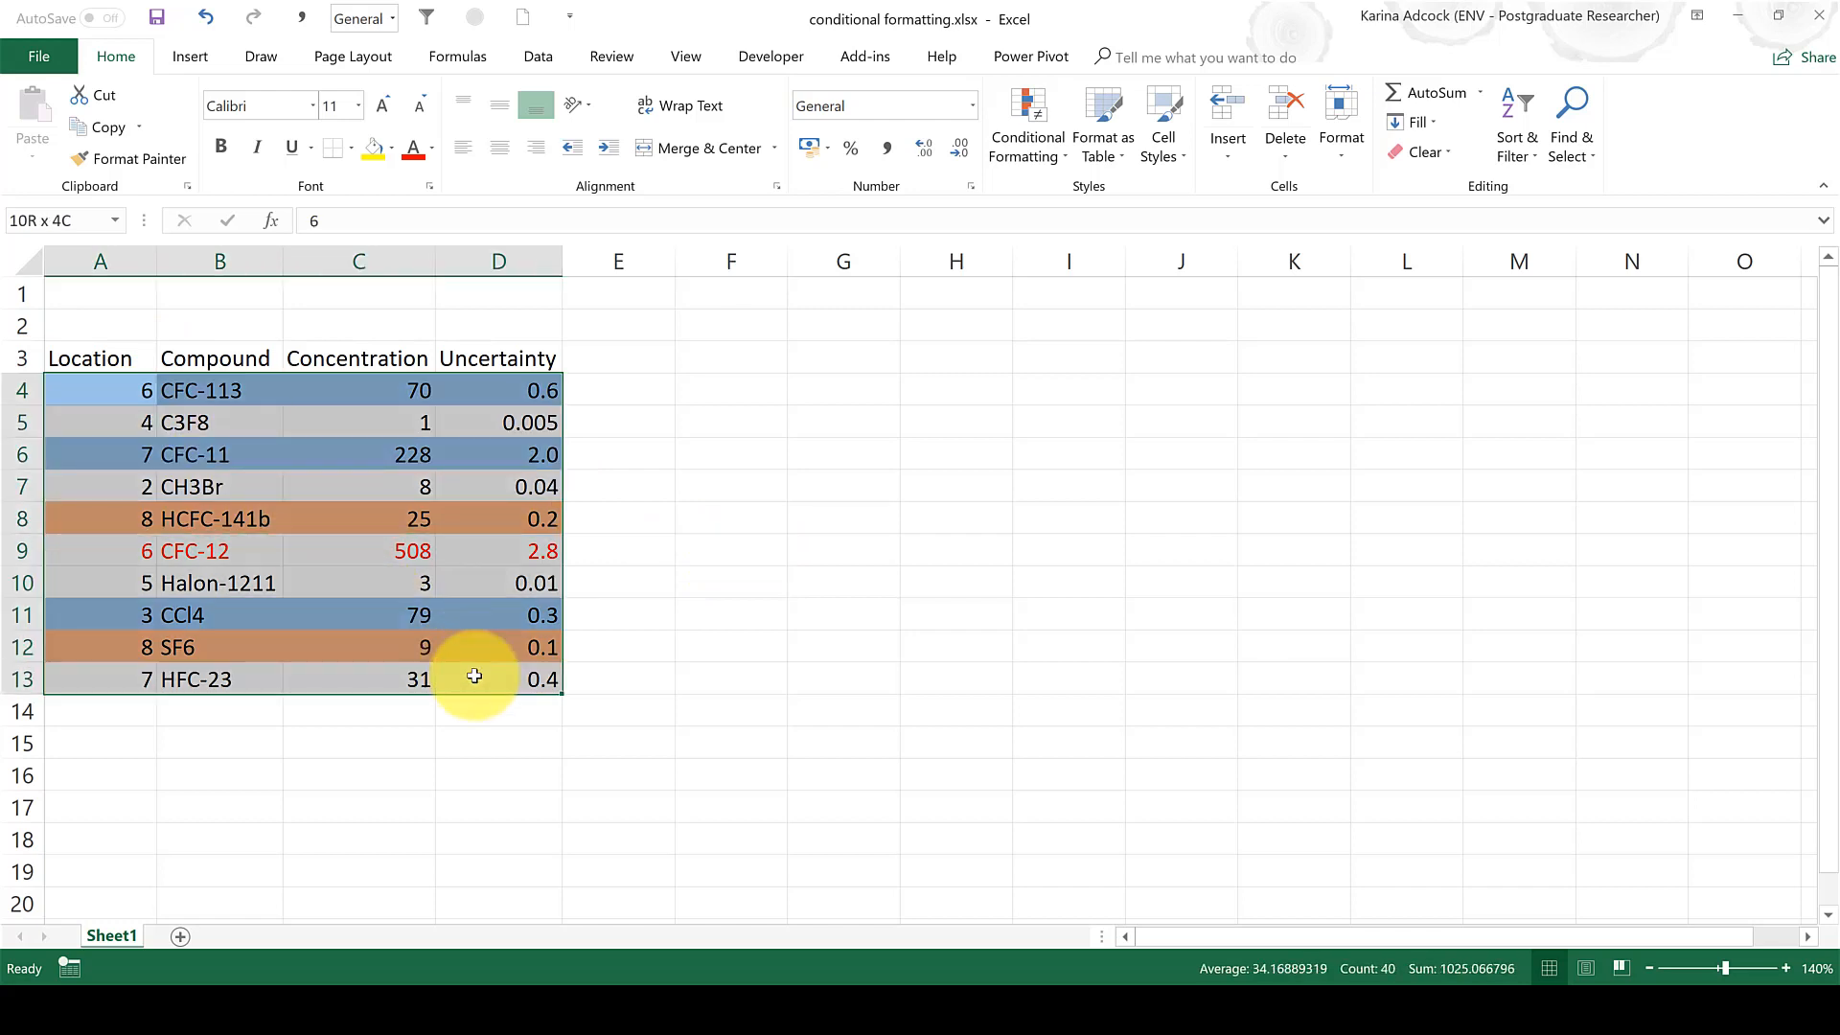
pyautogui.click(1027, 119)
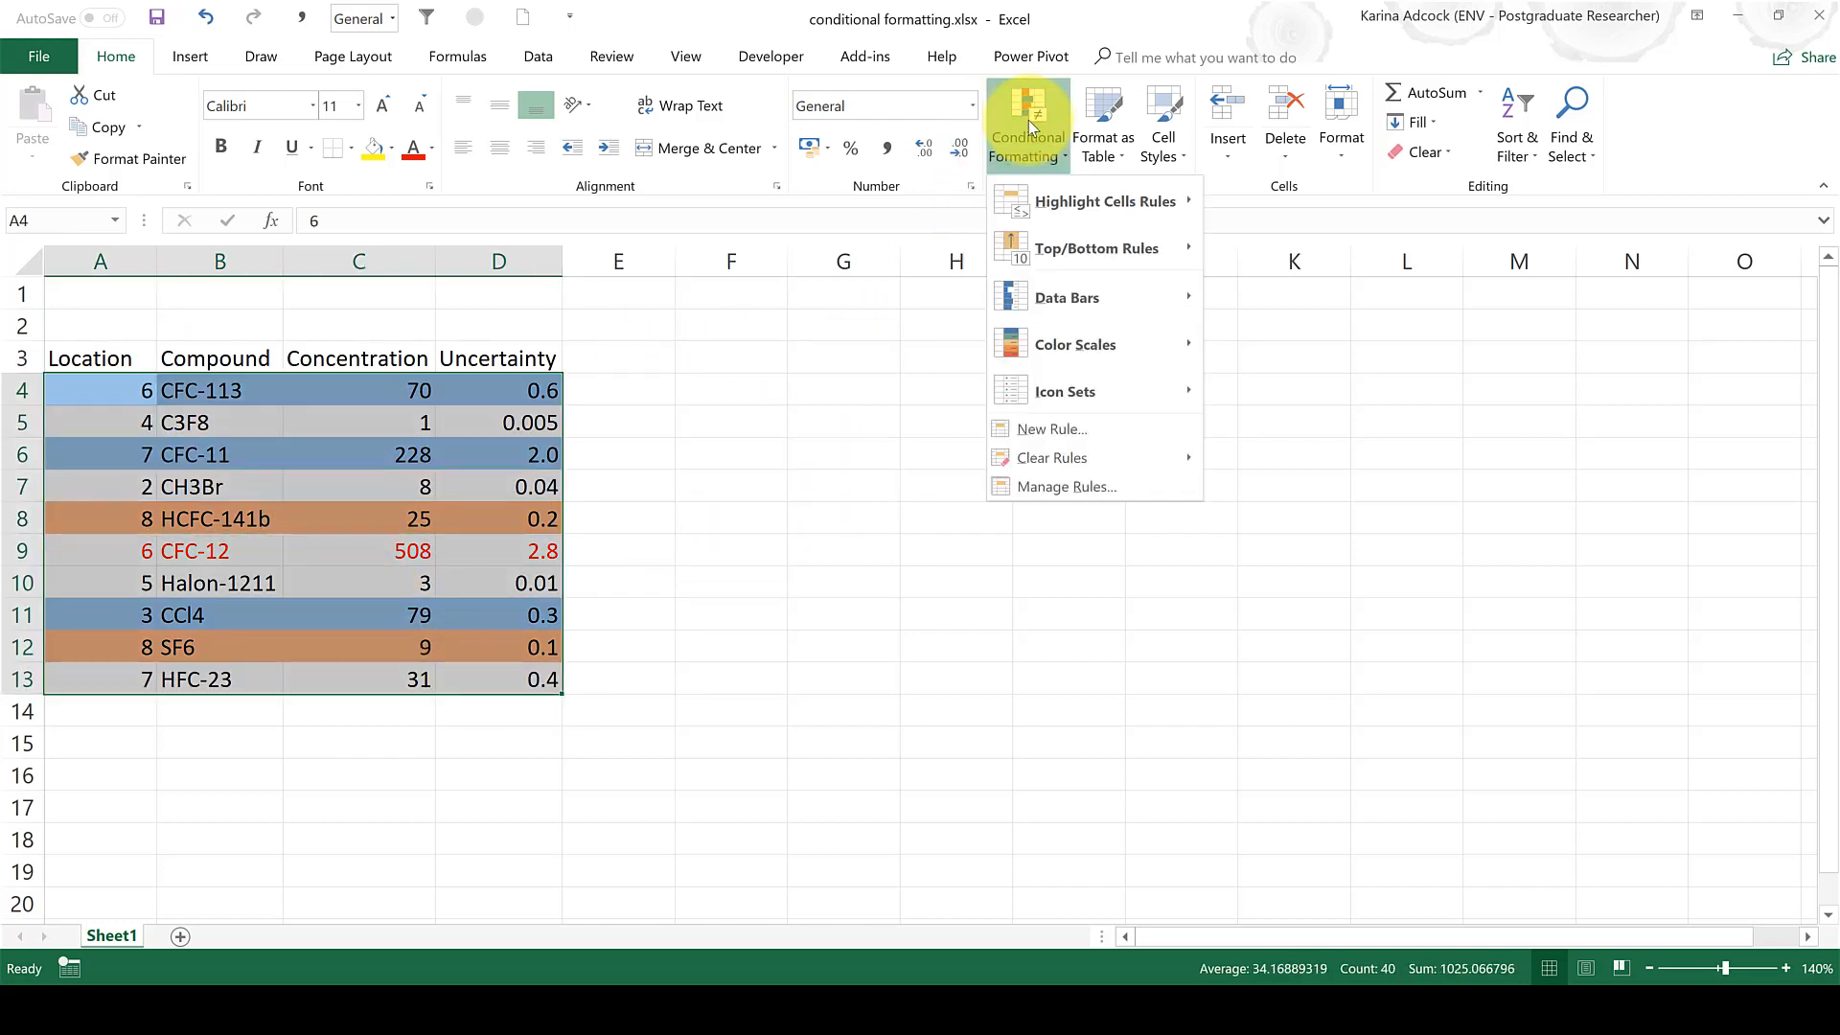
pyautogui.click(1050, 426)
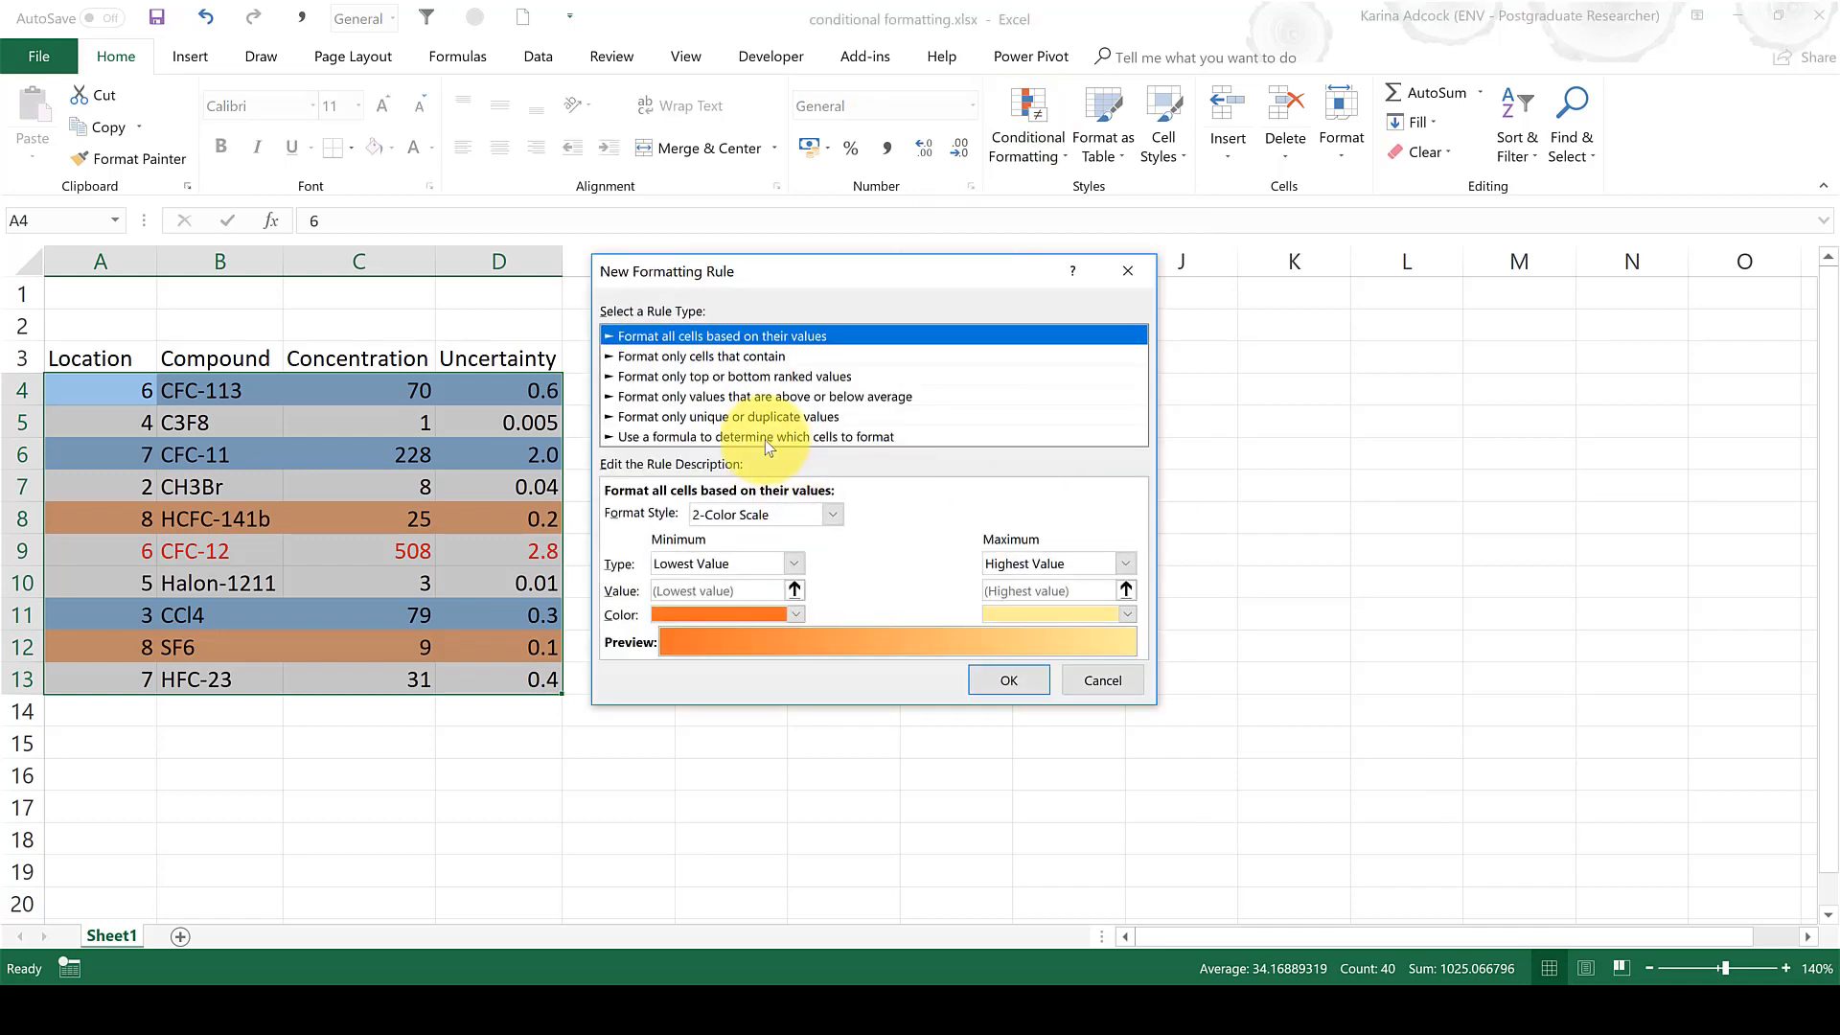
pyautogui.click(765, 437)
# Enter =$C4=MIN($C$4:$C$13) as the formula of the fourth rule
pyautogui.click(757, 514)
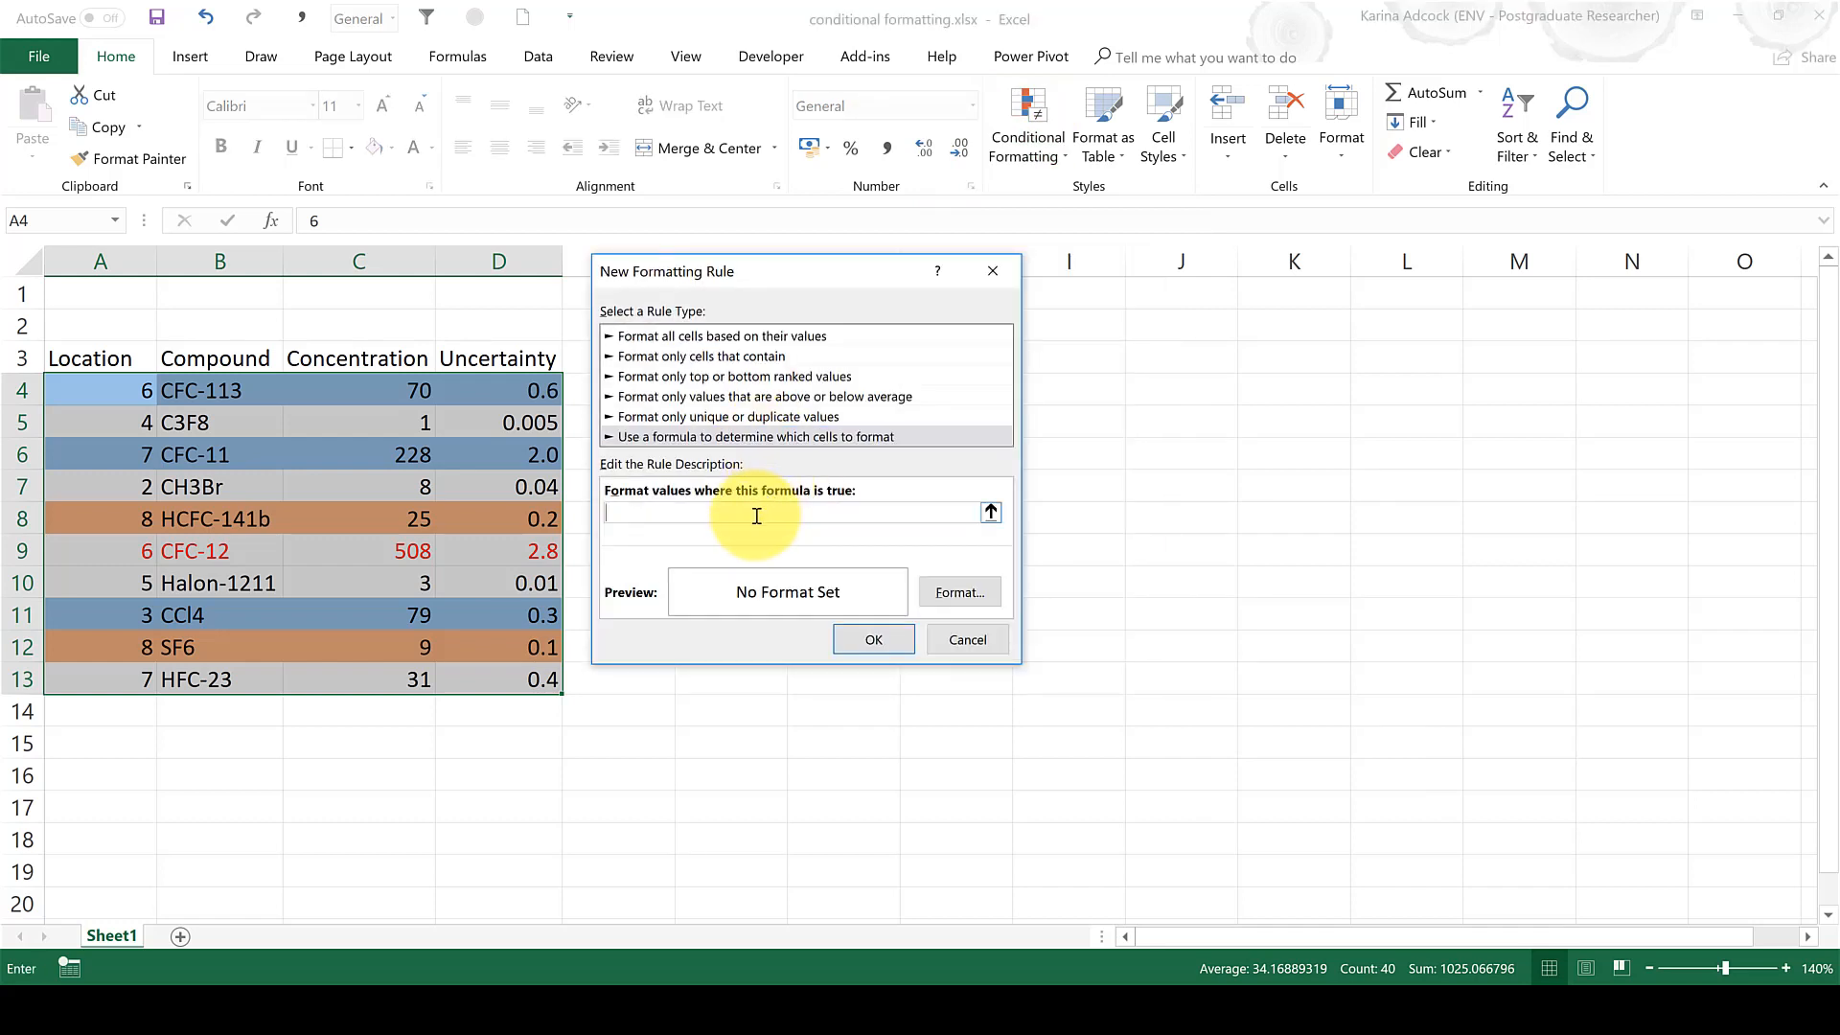
pyautogui.write('=')
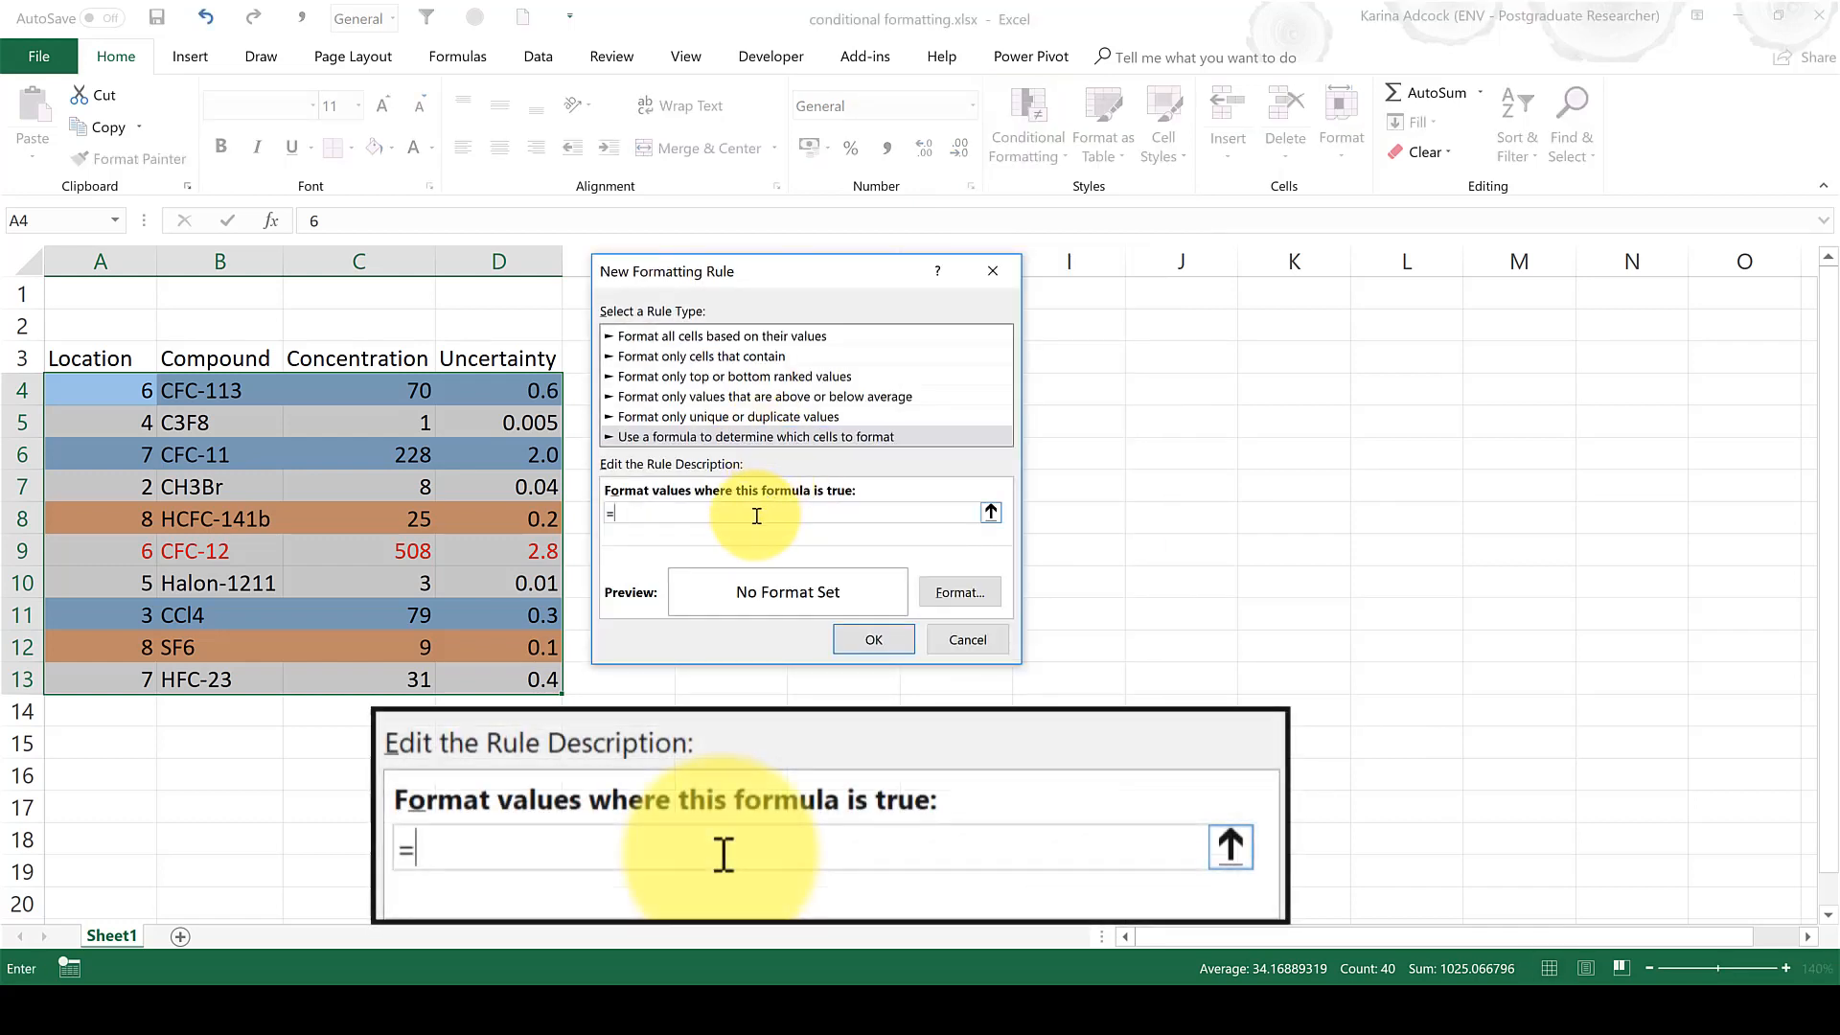
pyautogui.write('$C')
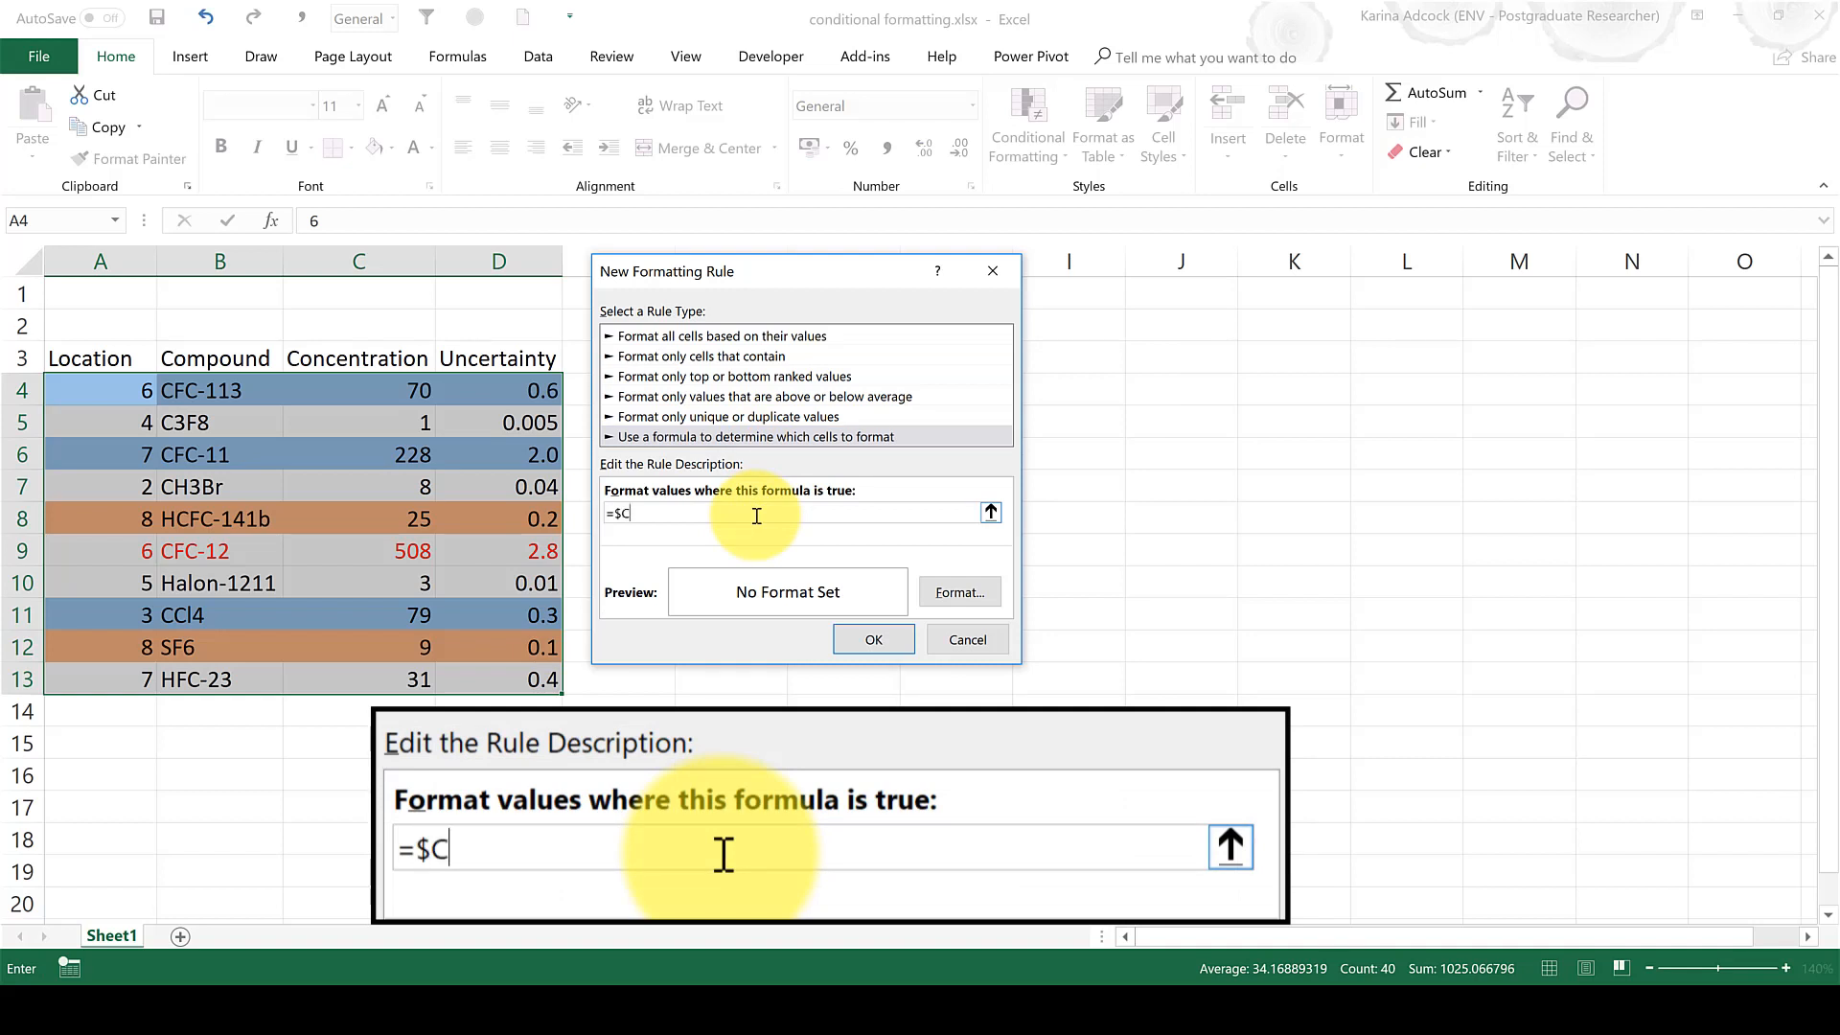
pyautogui.write('4=MIN(')
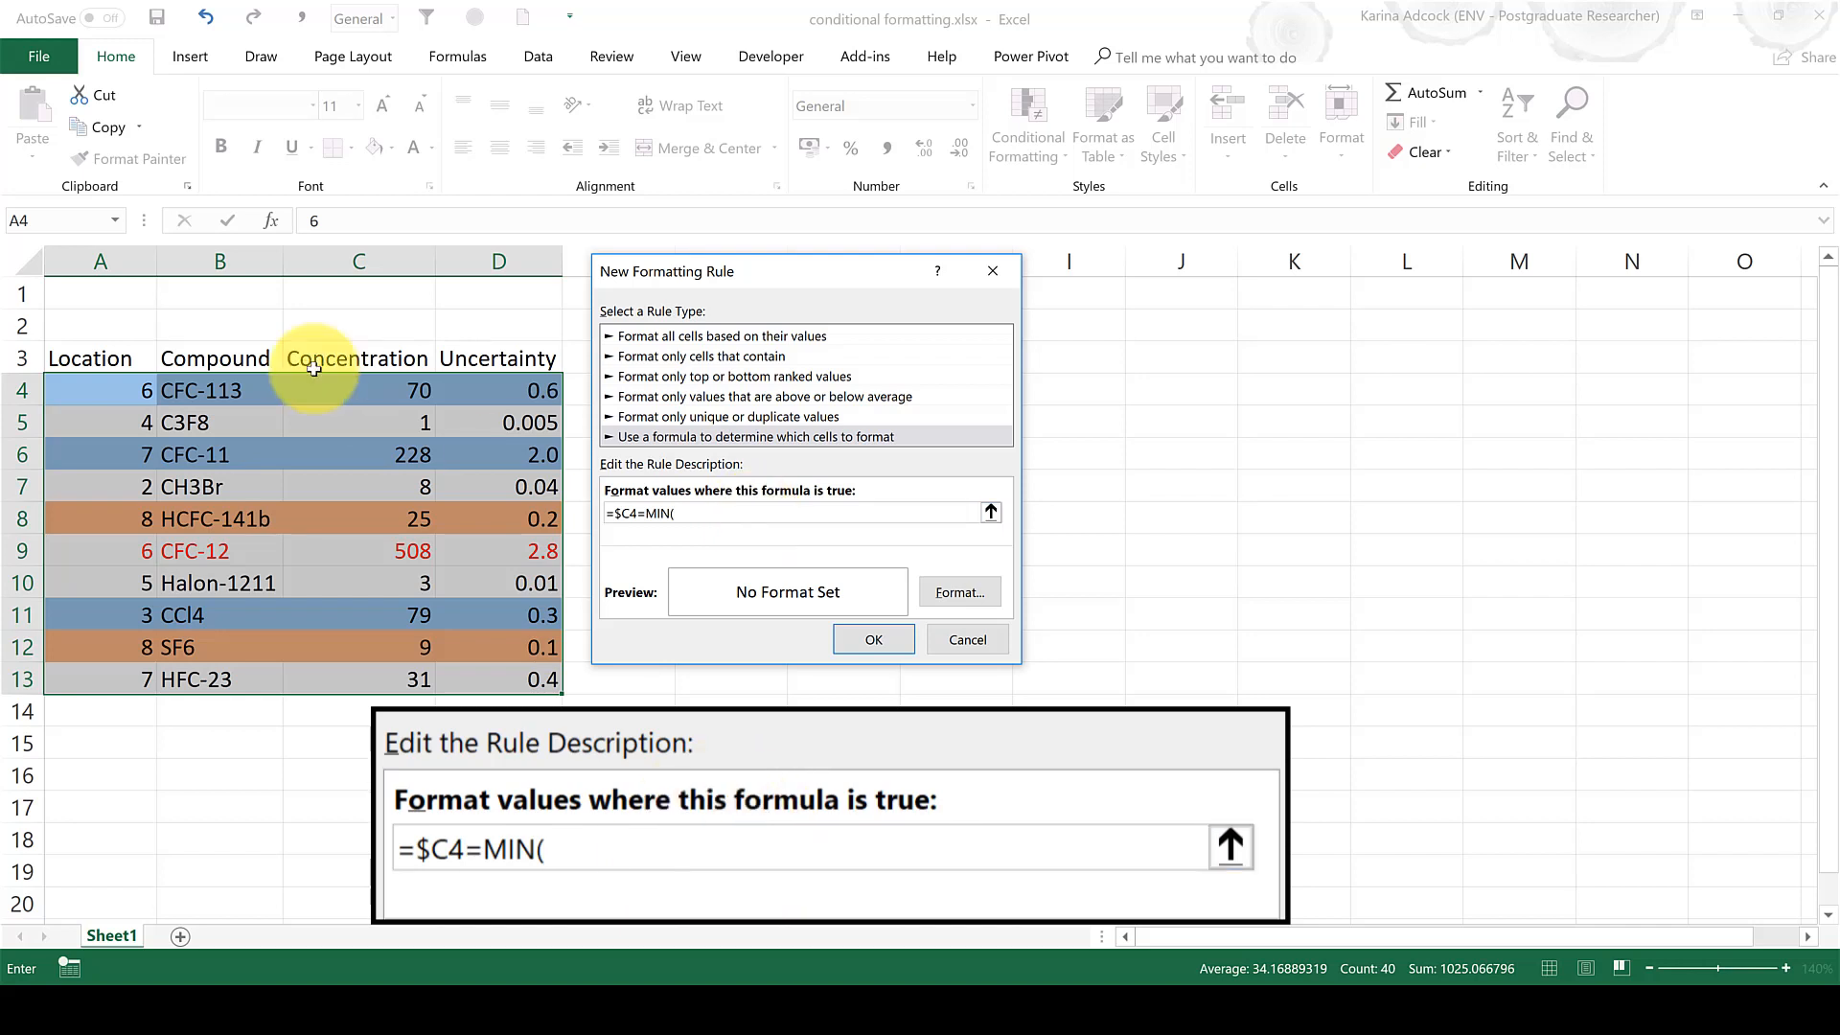
pyautogui.moveTo(394, 393); pyautogui.dragTo(412, 670)
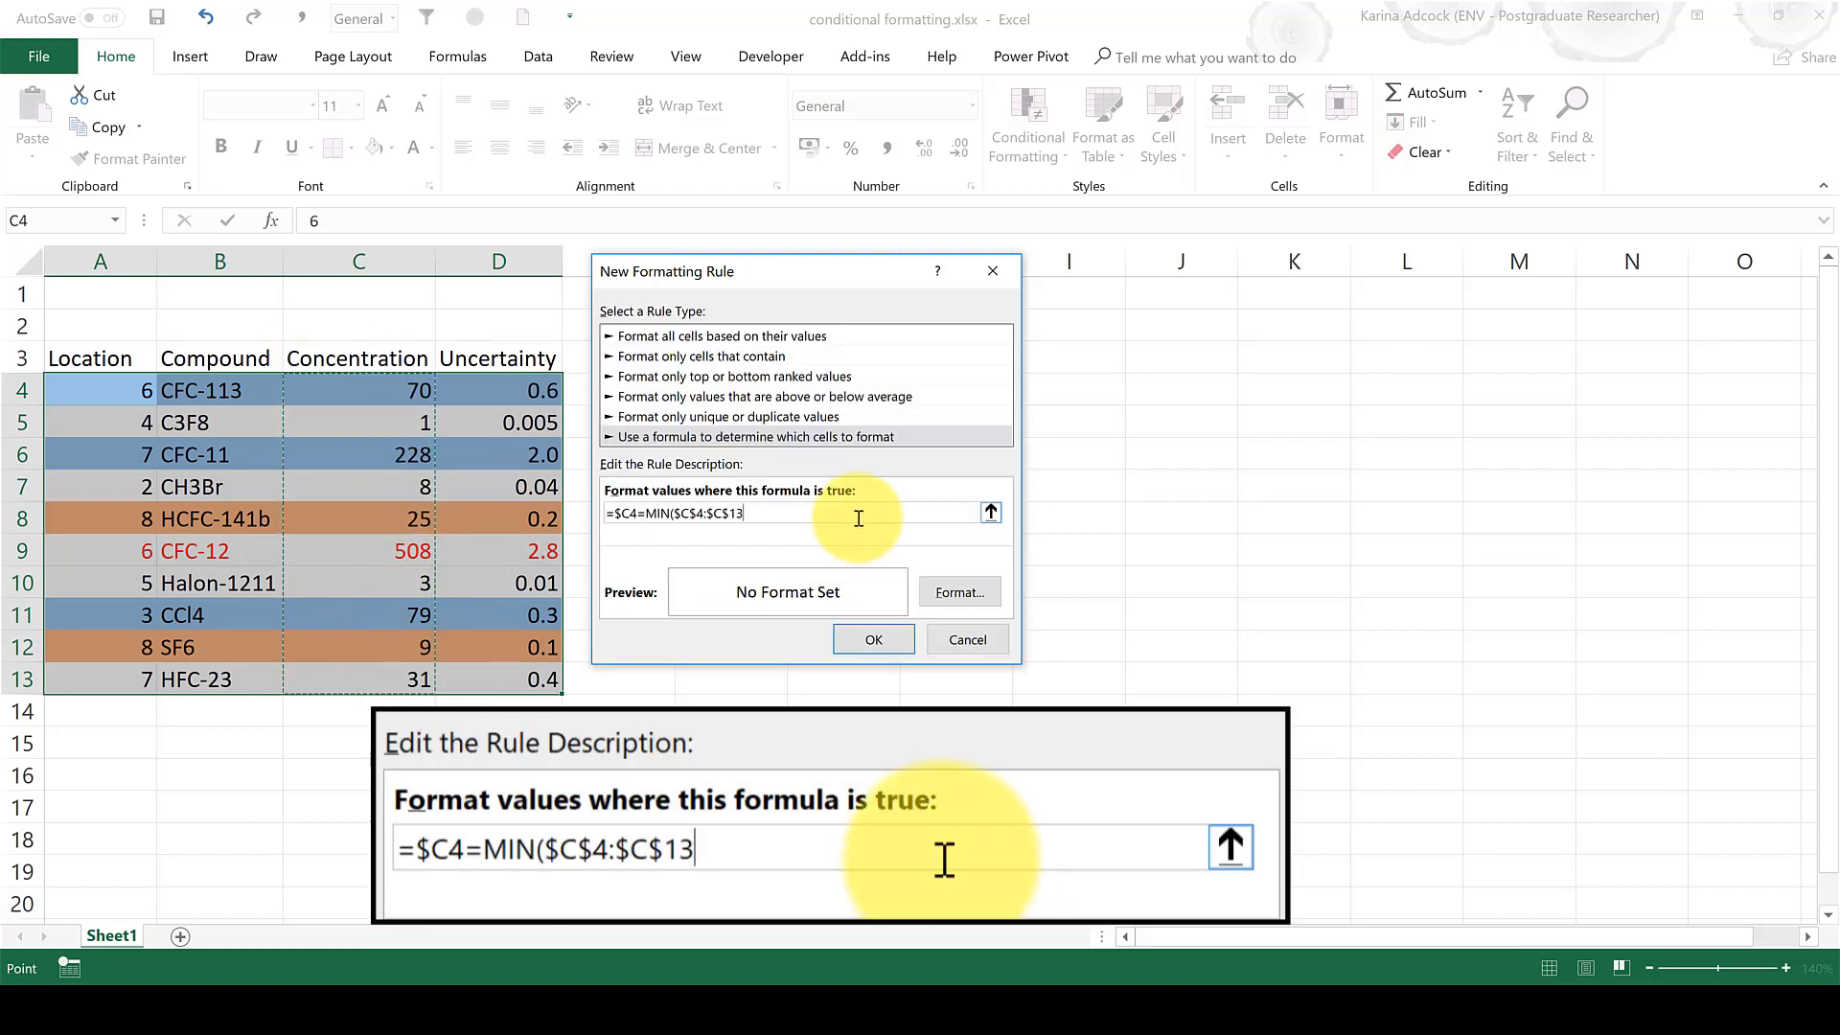
pyautogui.write(')')
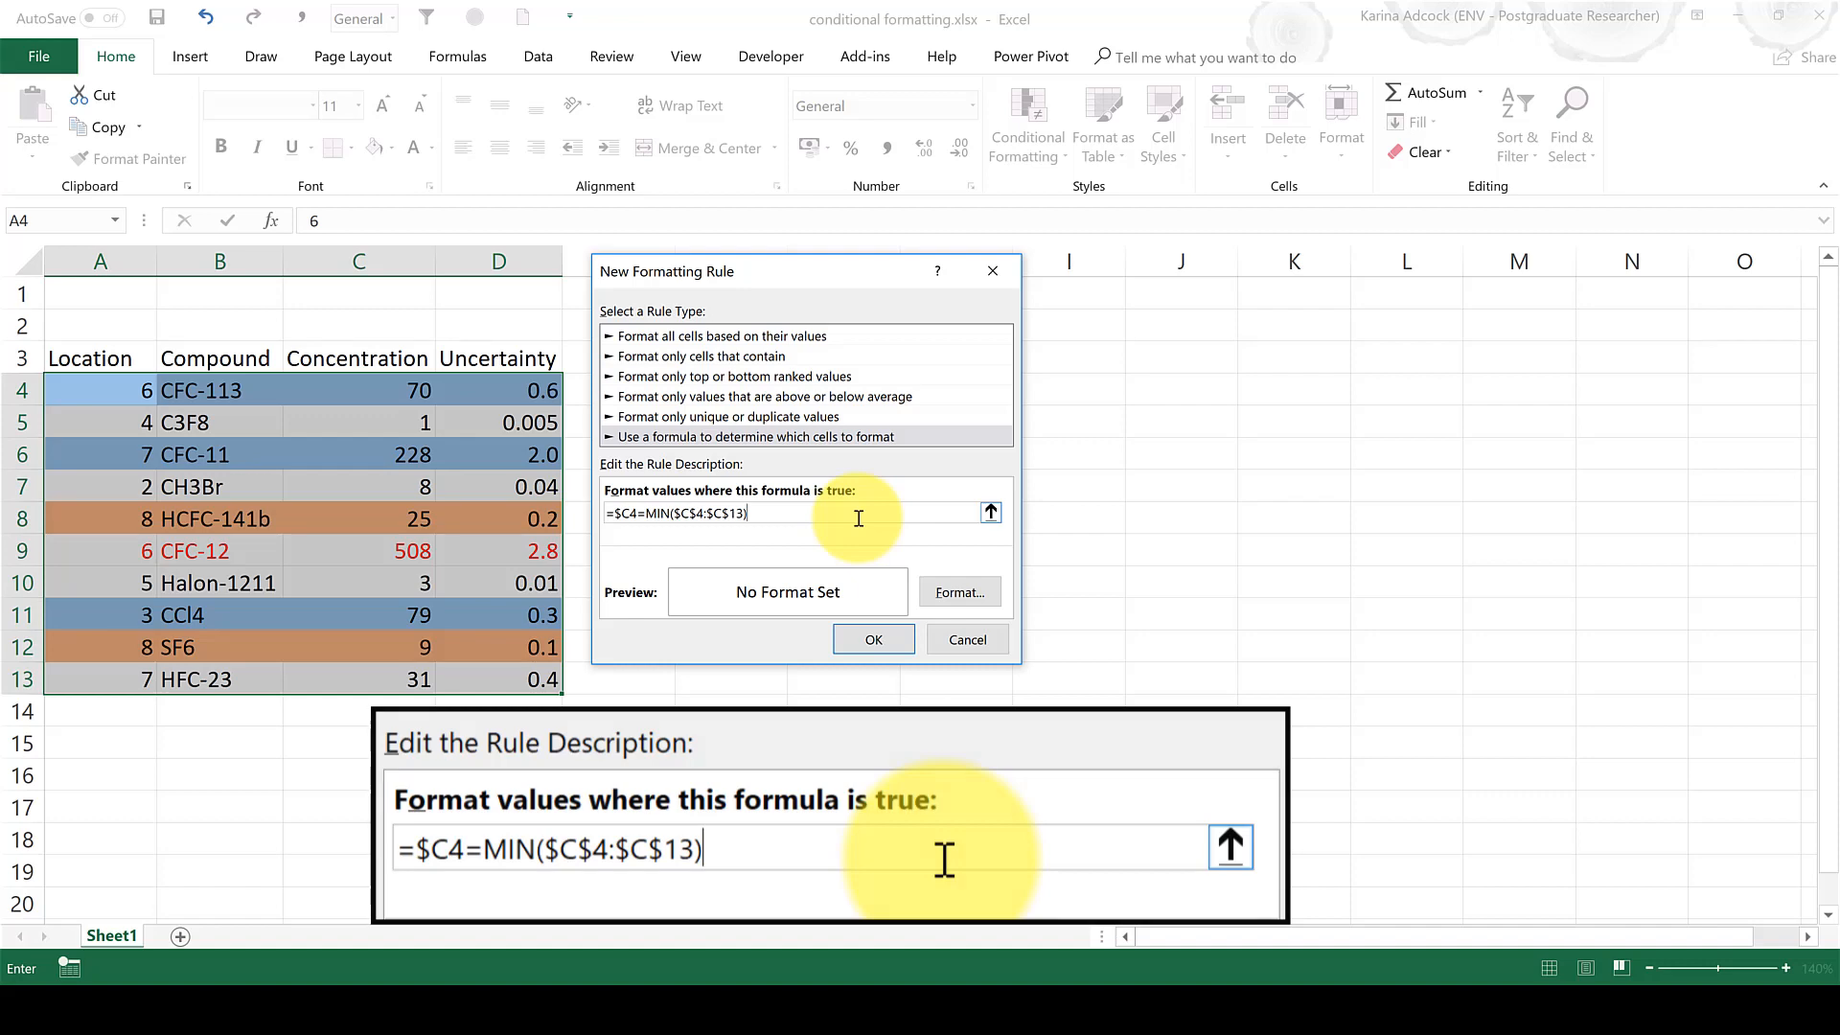
# Give the minimum-concentration rule a light blue font color, apply it to the table and check the C3F8 row
pyautogui.click(929, 591)
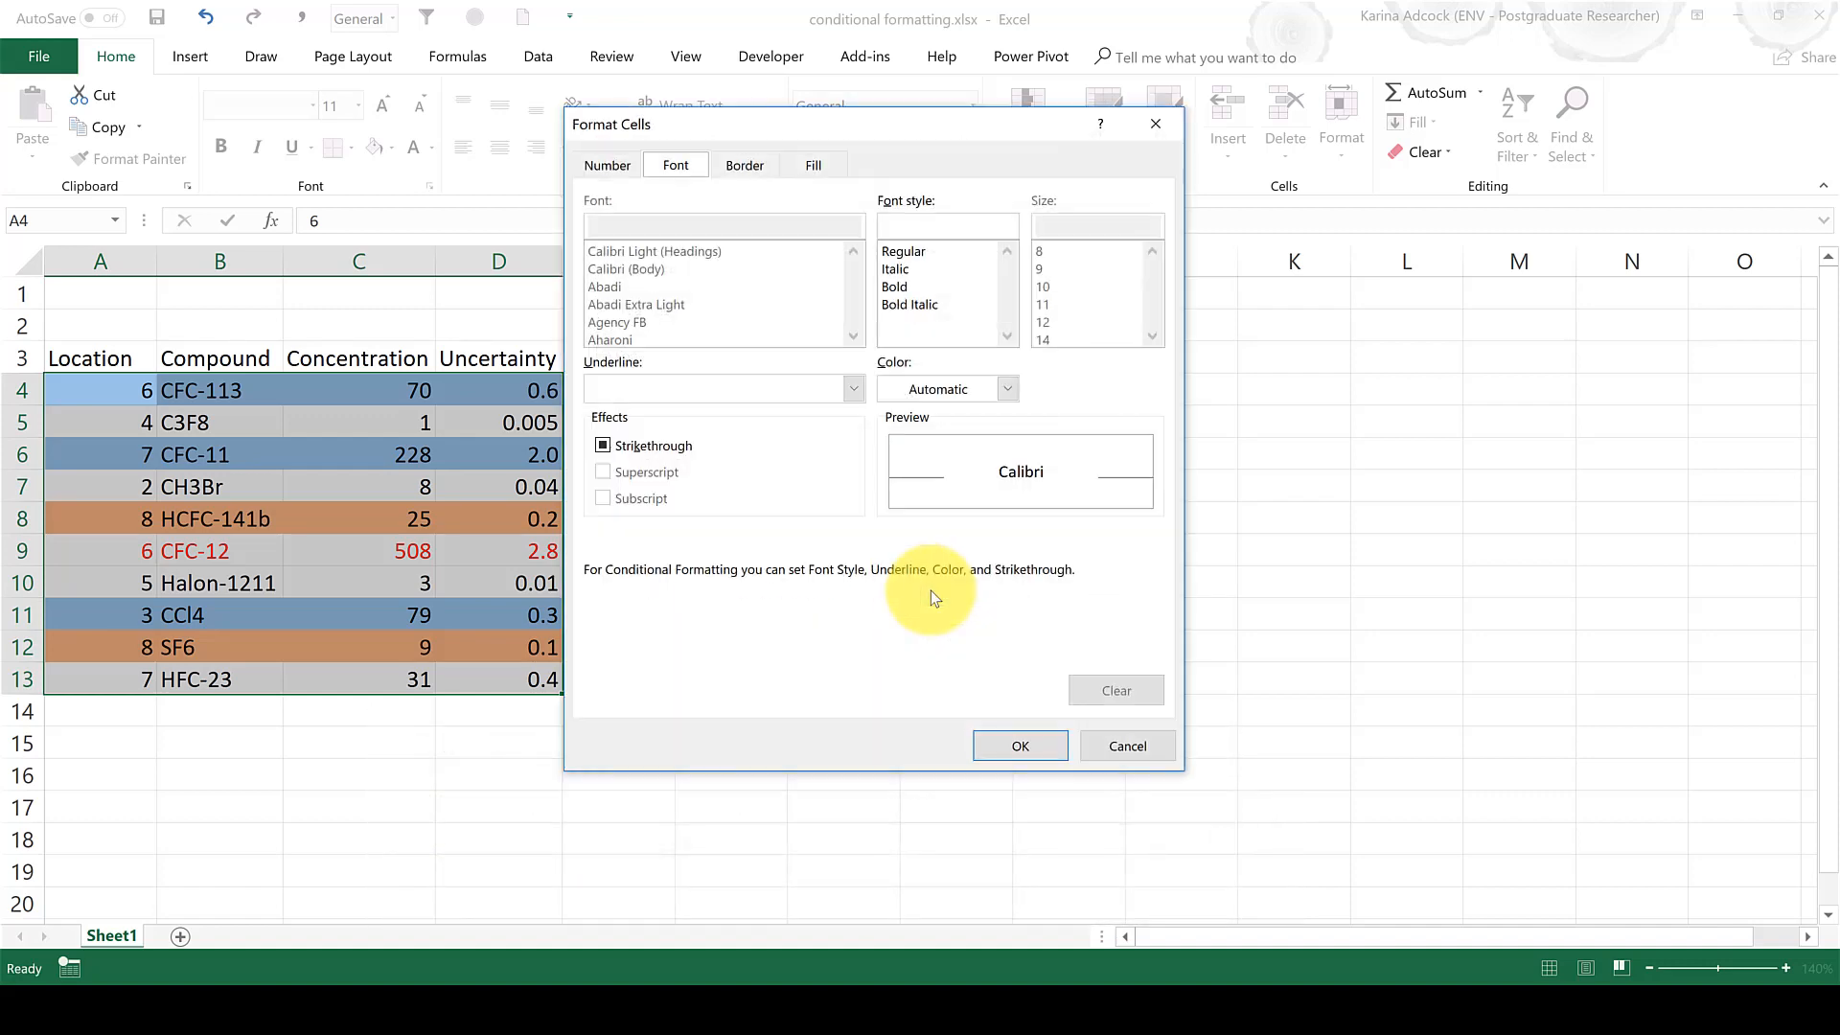
pyautogui.click(1005, 389)
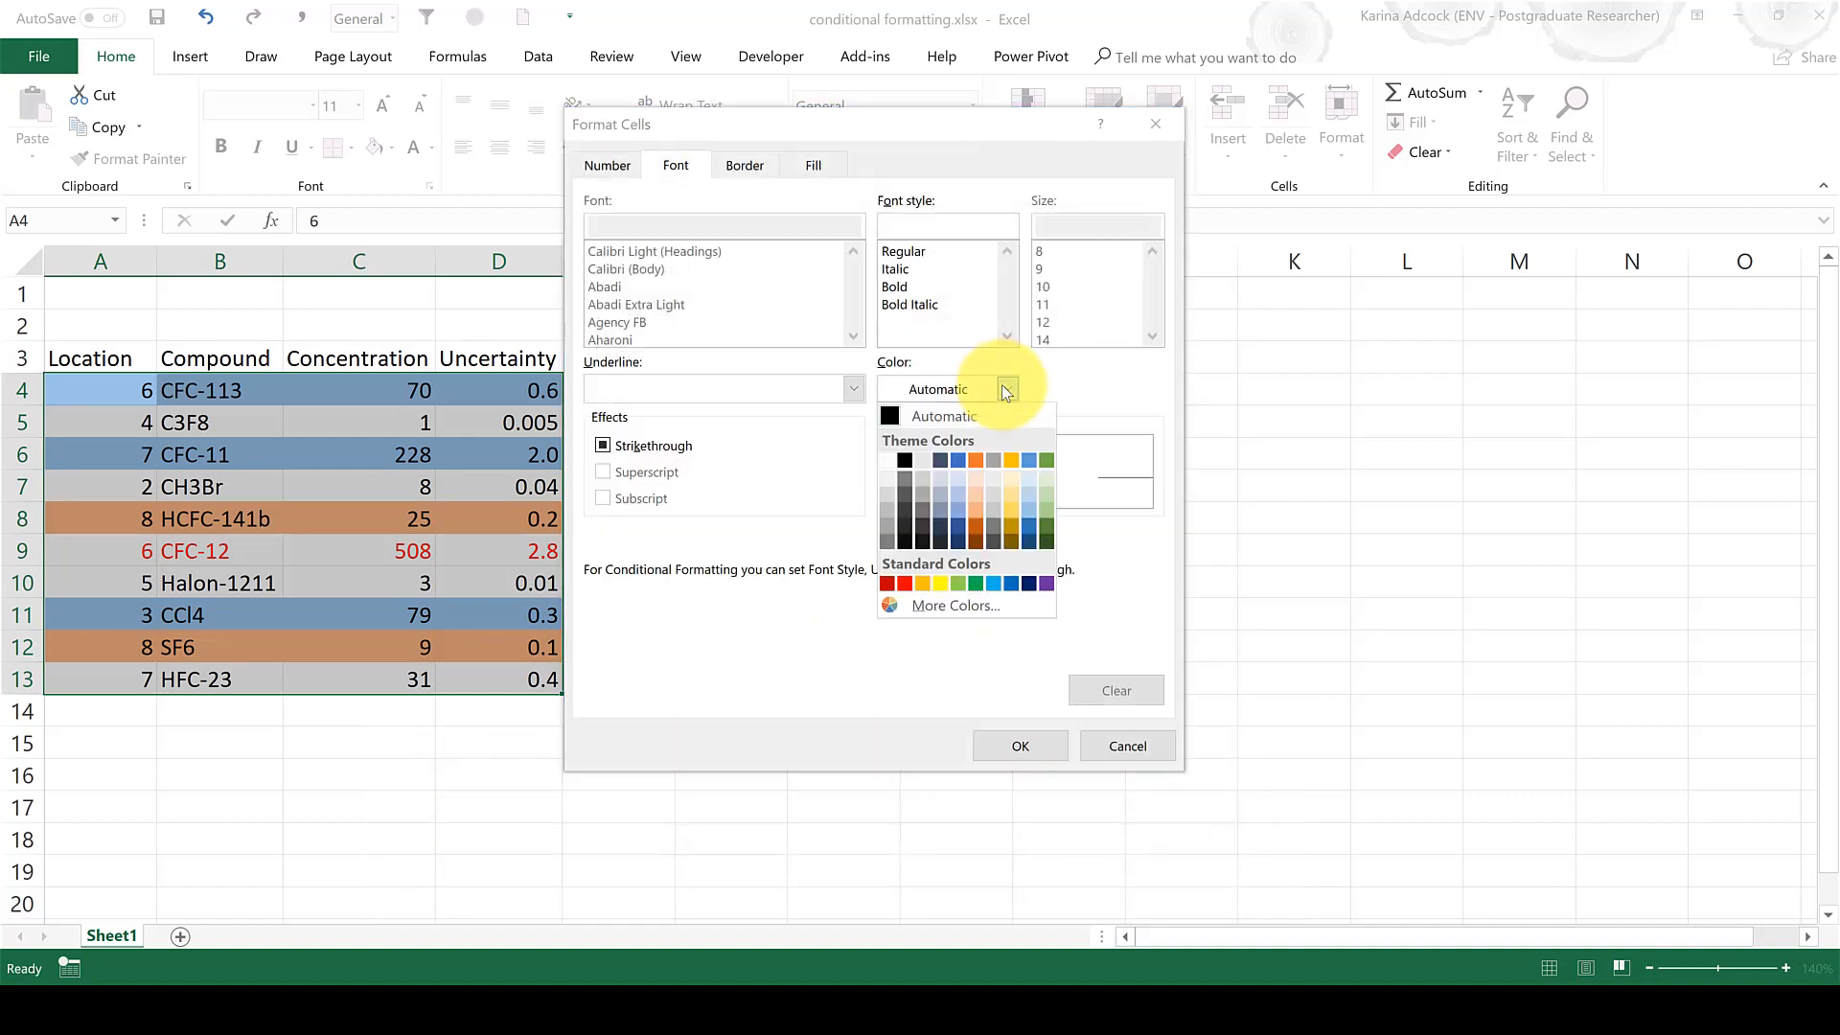
pyautogui.click(1030, 459)
pyautogui.click(997, 745)
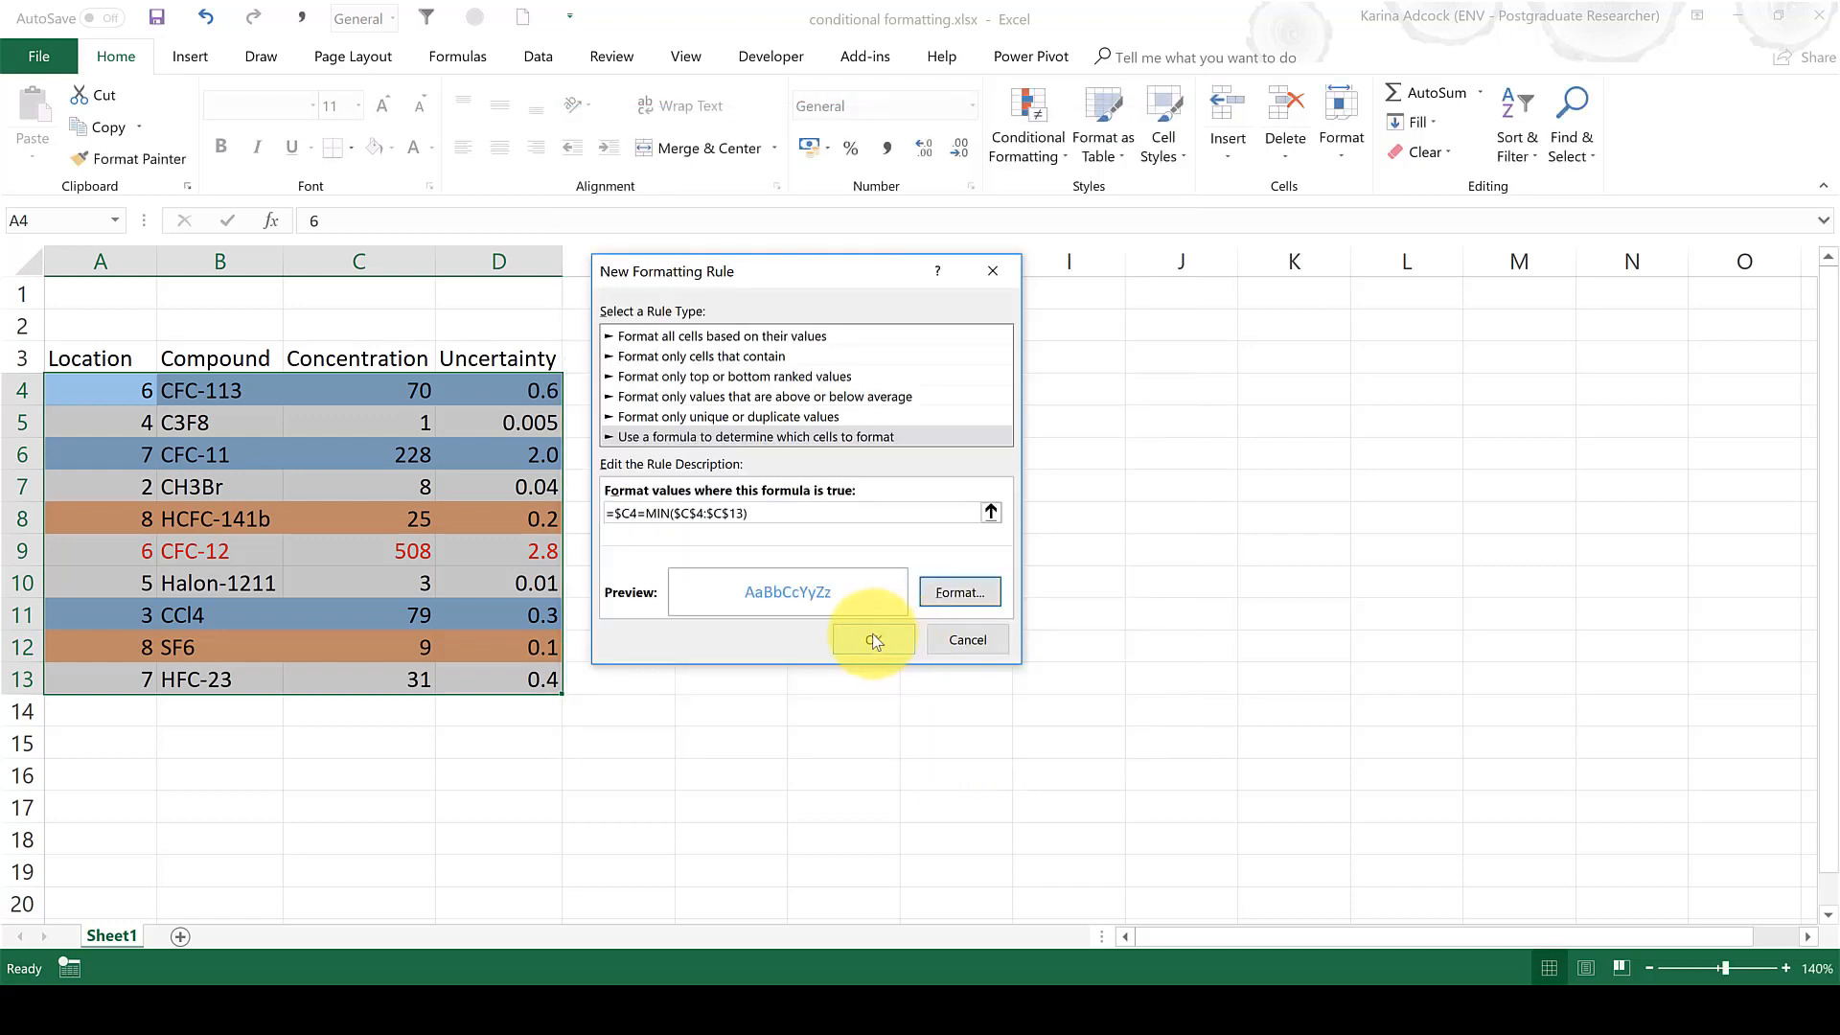
pyautogui.click(872, 636)
pyautogui.click(692, 454)
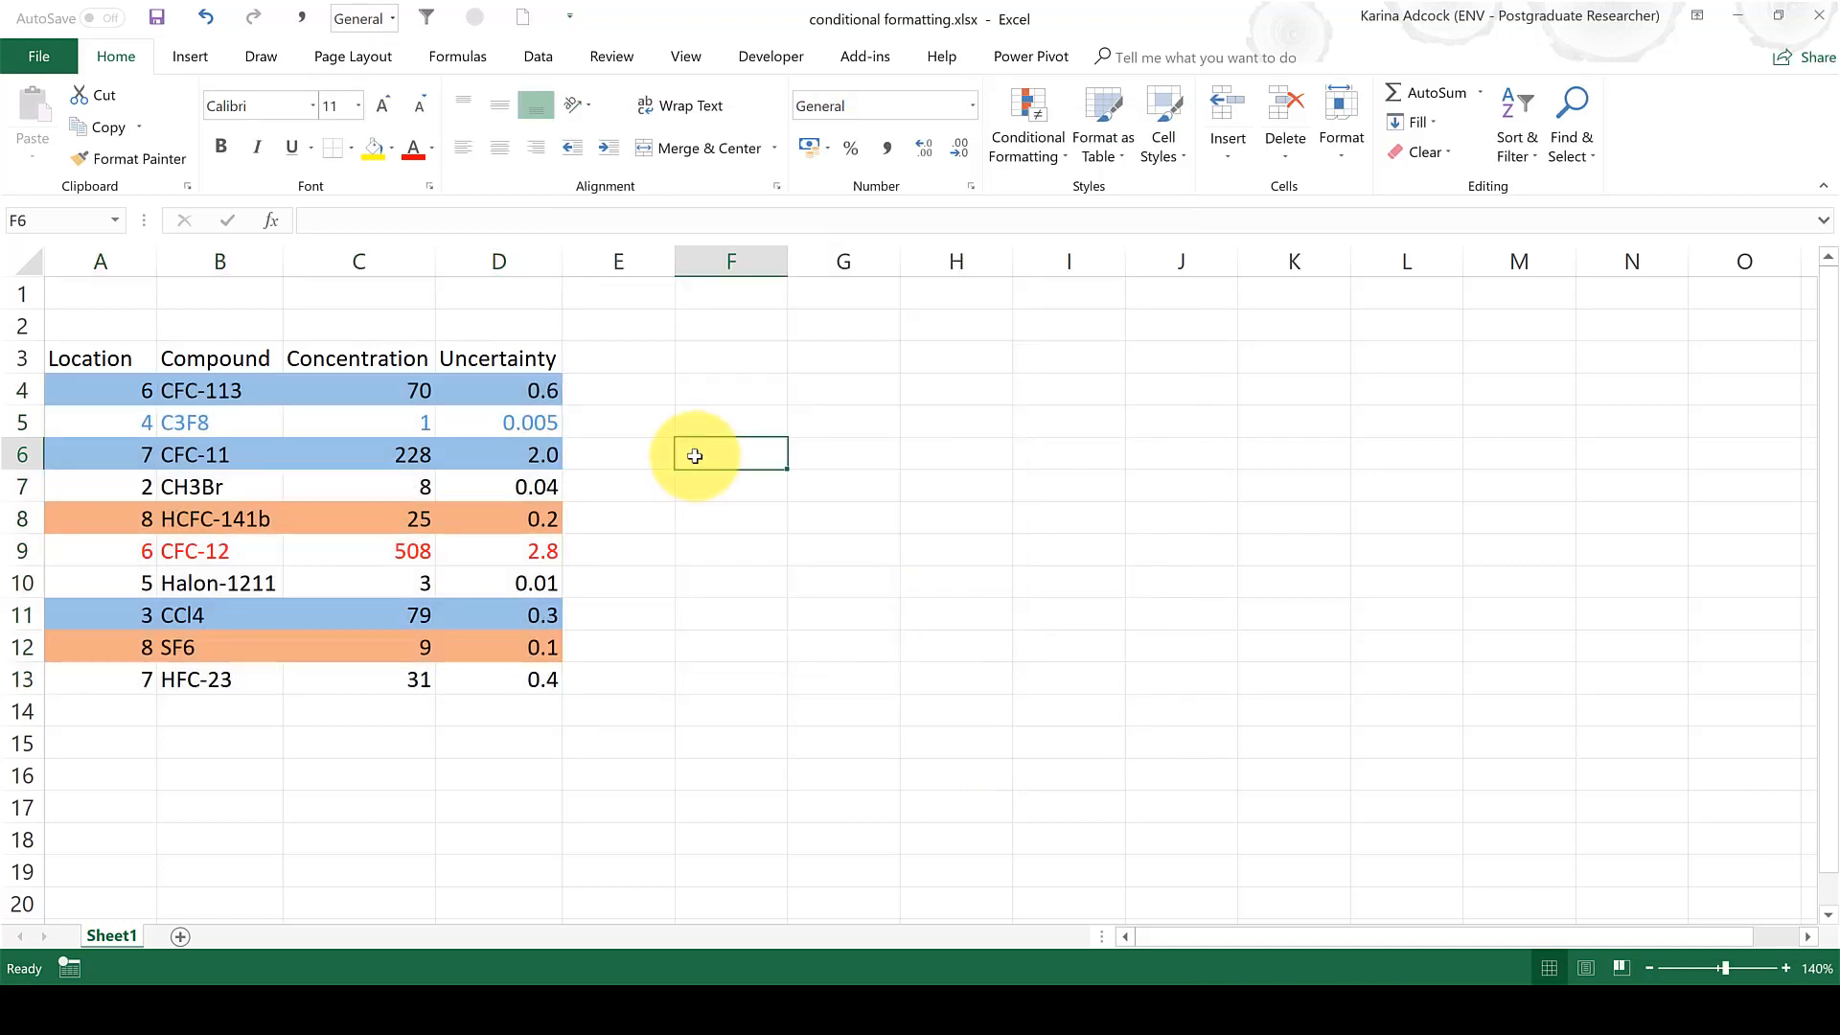
pyautogui.moveTo(108, 409); pyautogui.dragTo(554, 421)
pyautogui.click(644, 423)
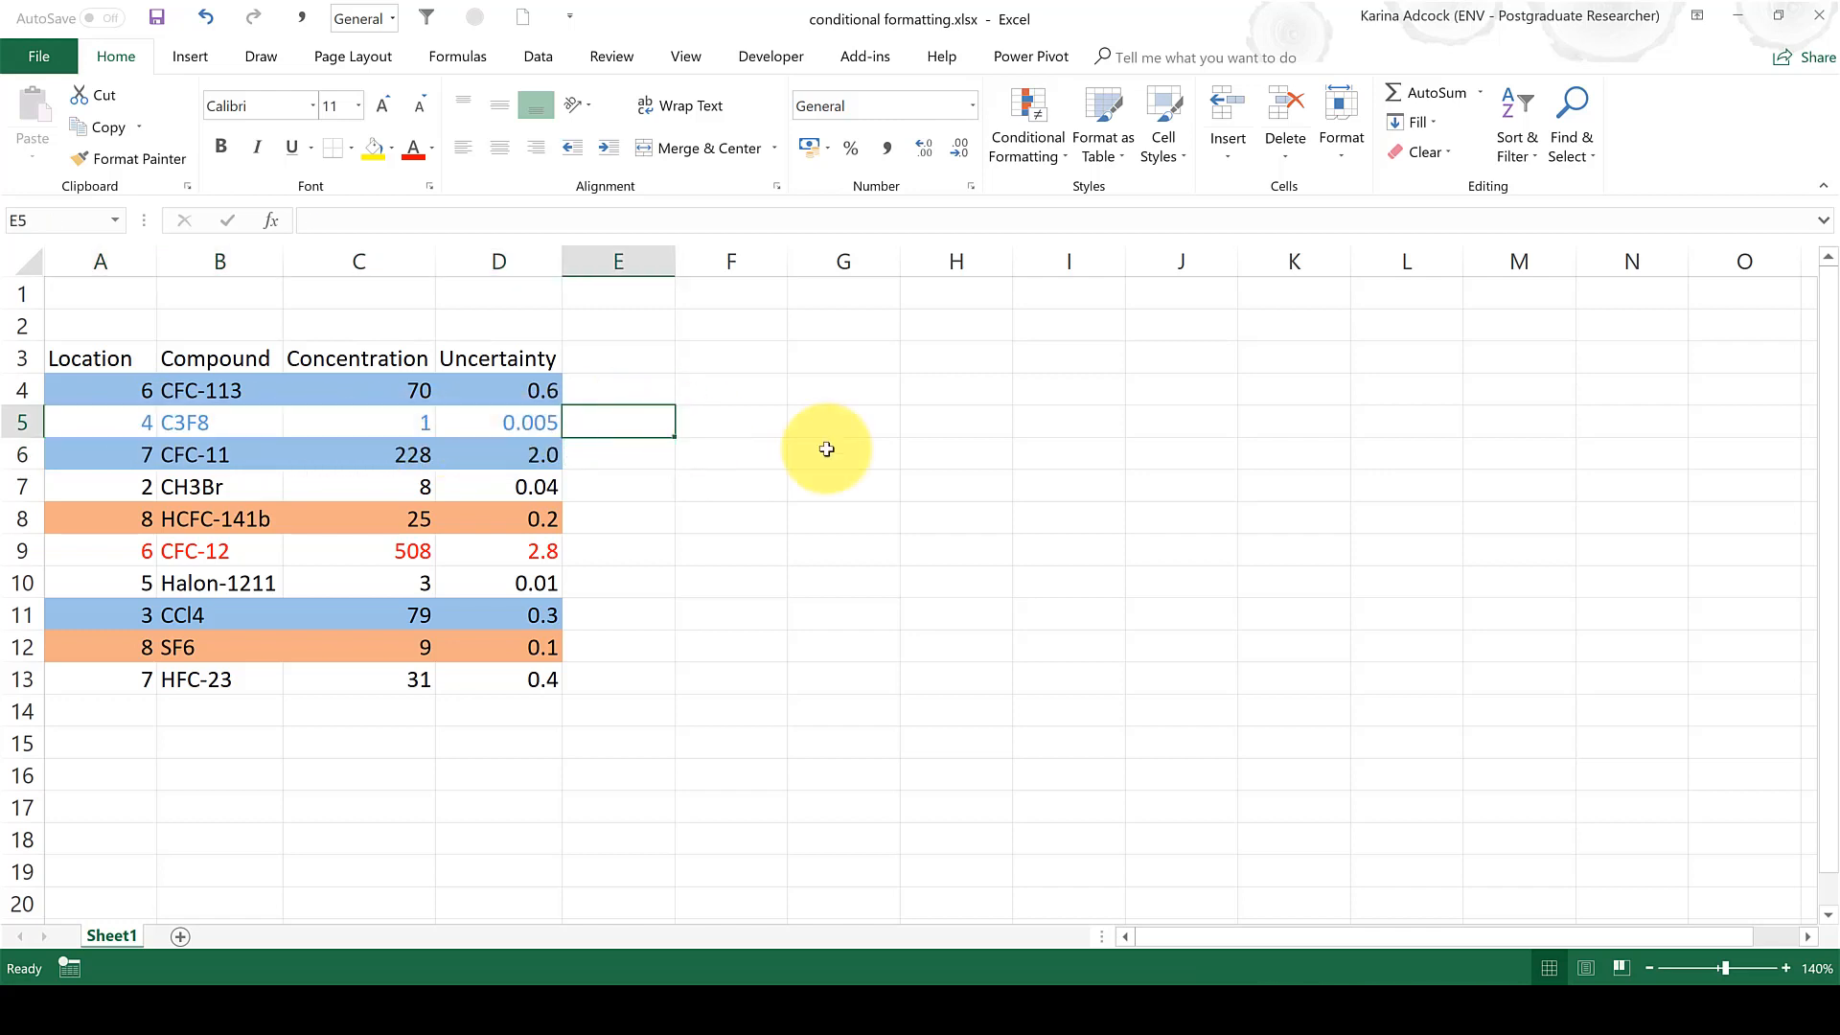
# Inspect the exact concentration value stored for C3F8
pyautogui.click(380, 423)
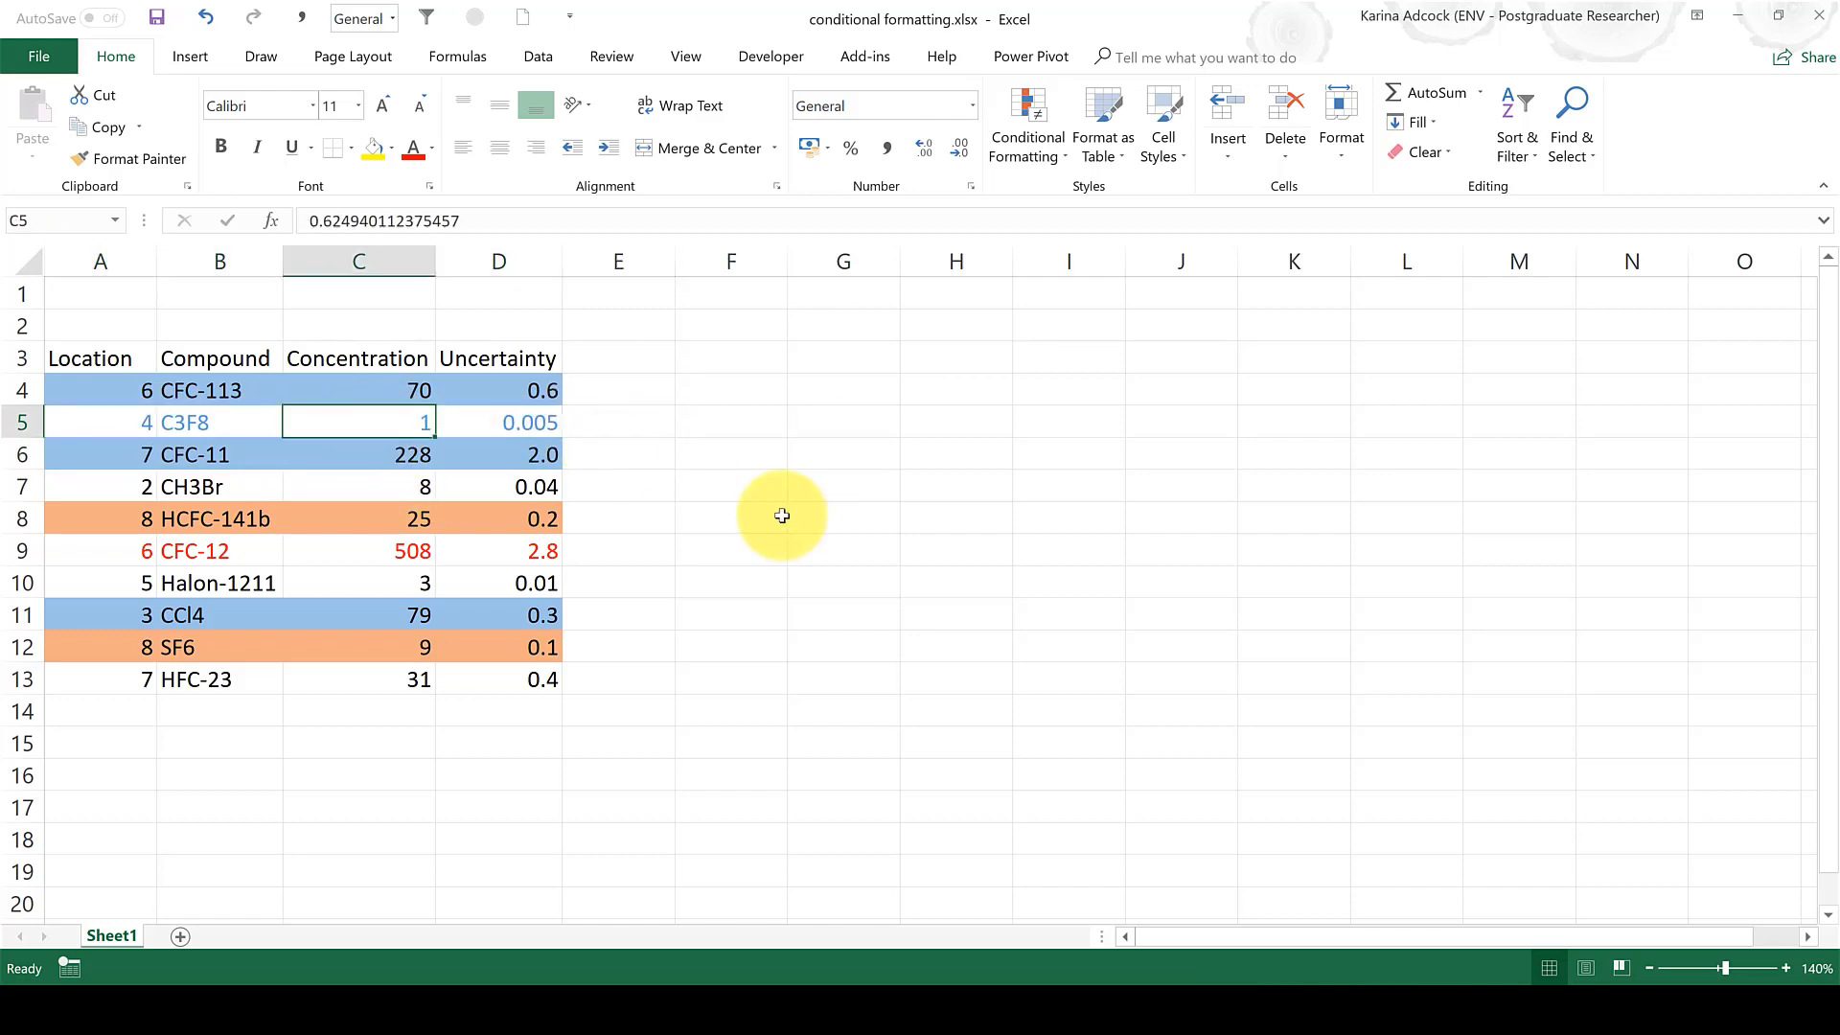
pyautogui.click(708, 458)
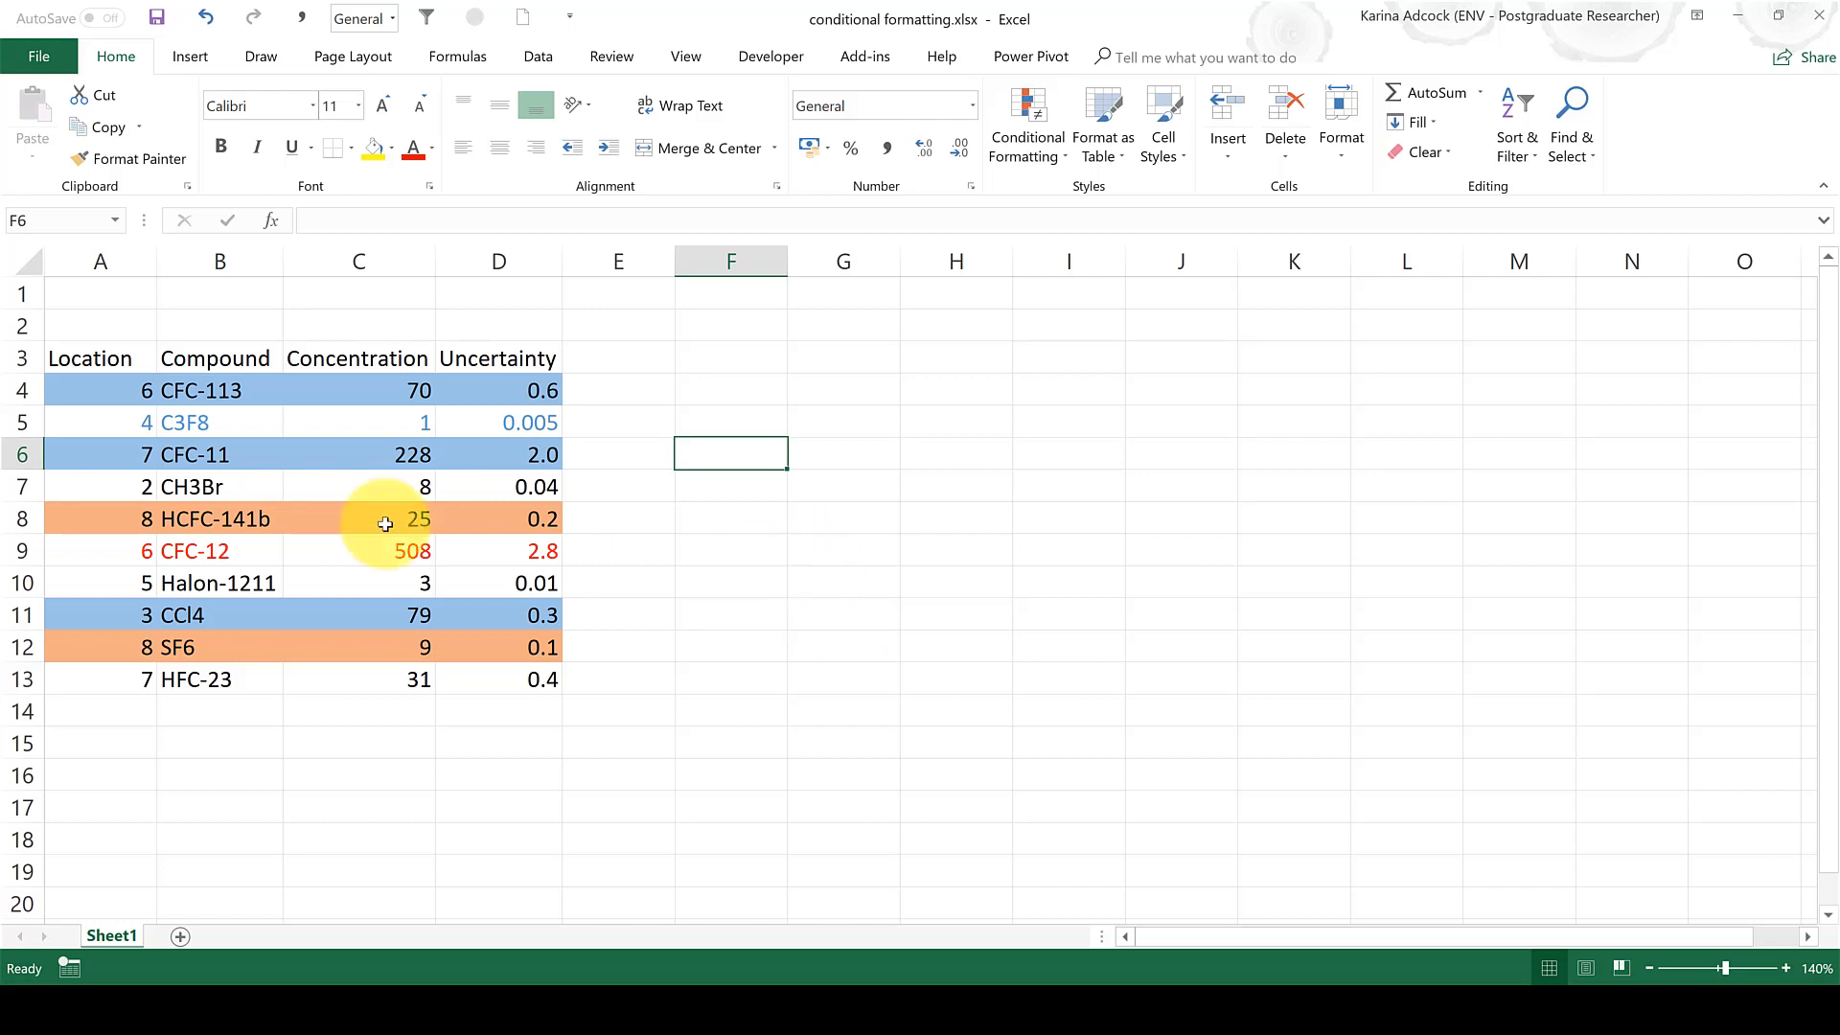
# Start a fifth formula-based conditional formatting rule for the whole table including its headers, range A3:D13
pyautogui.moveTo(106, 368); pyautogui.dragTo(463, 678)
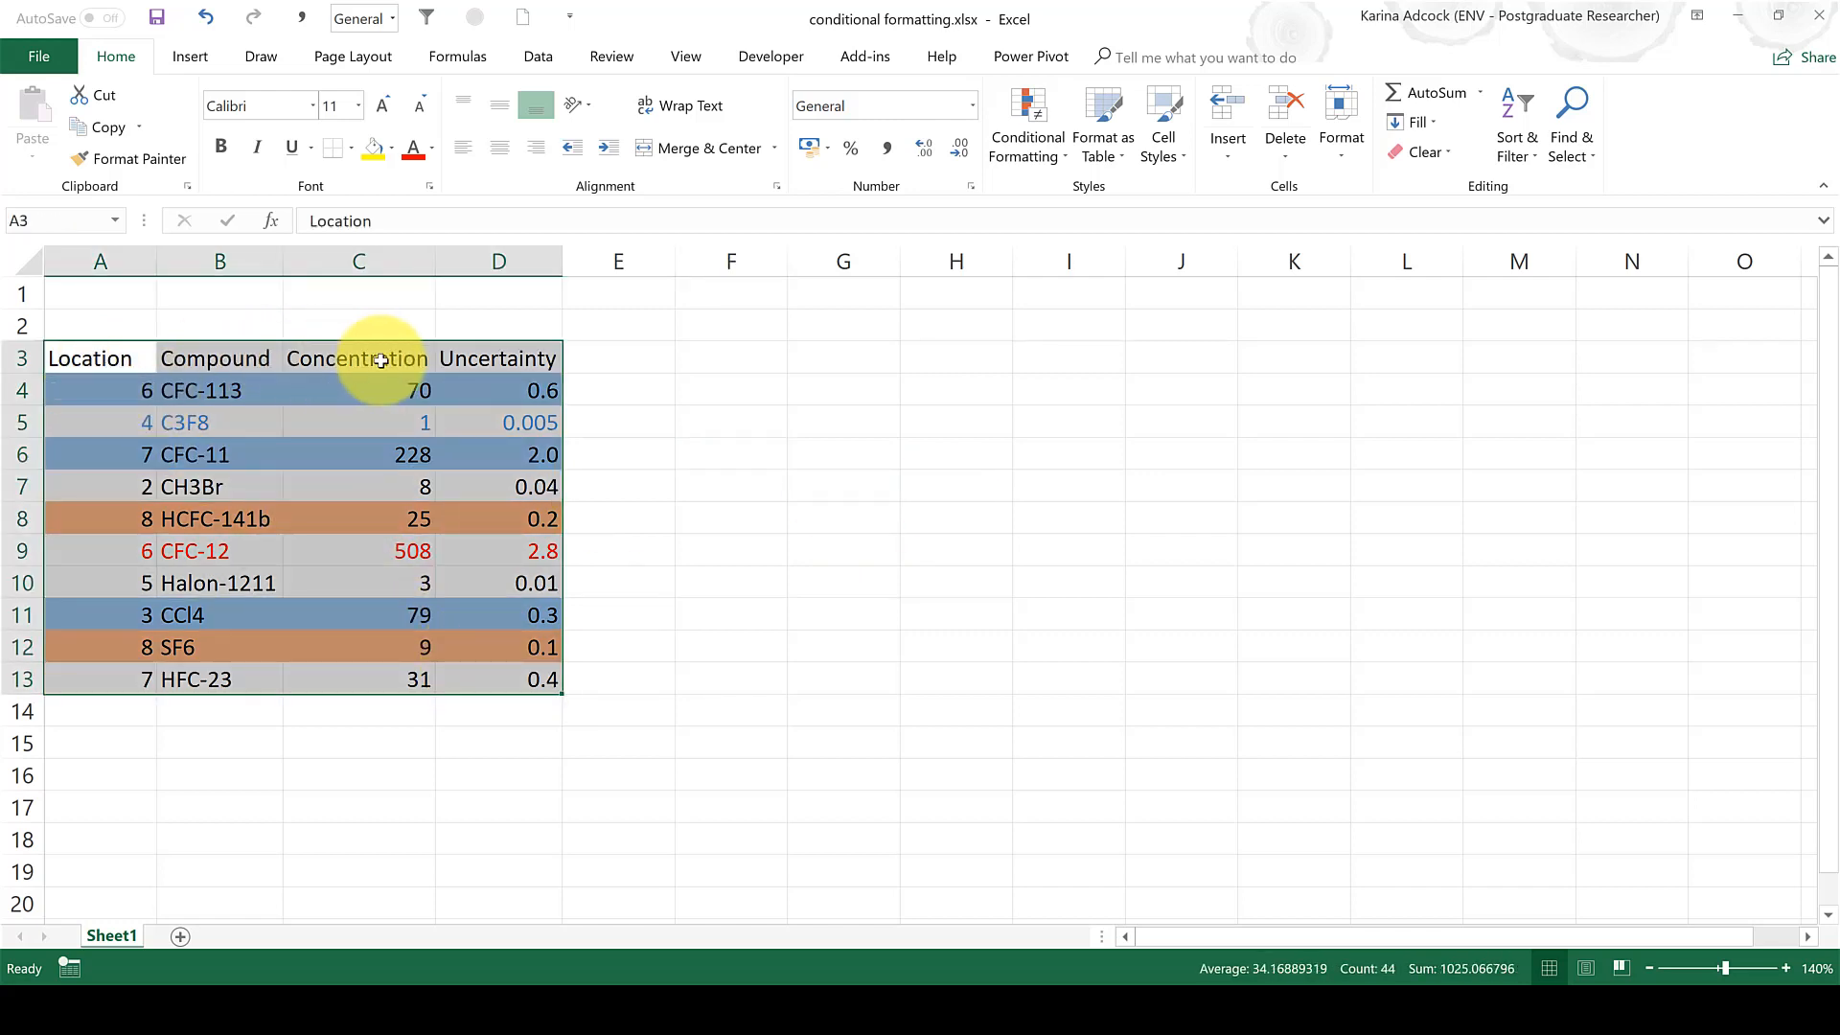
pyautogui.click(1012, 141)
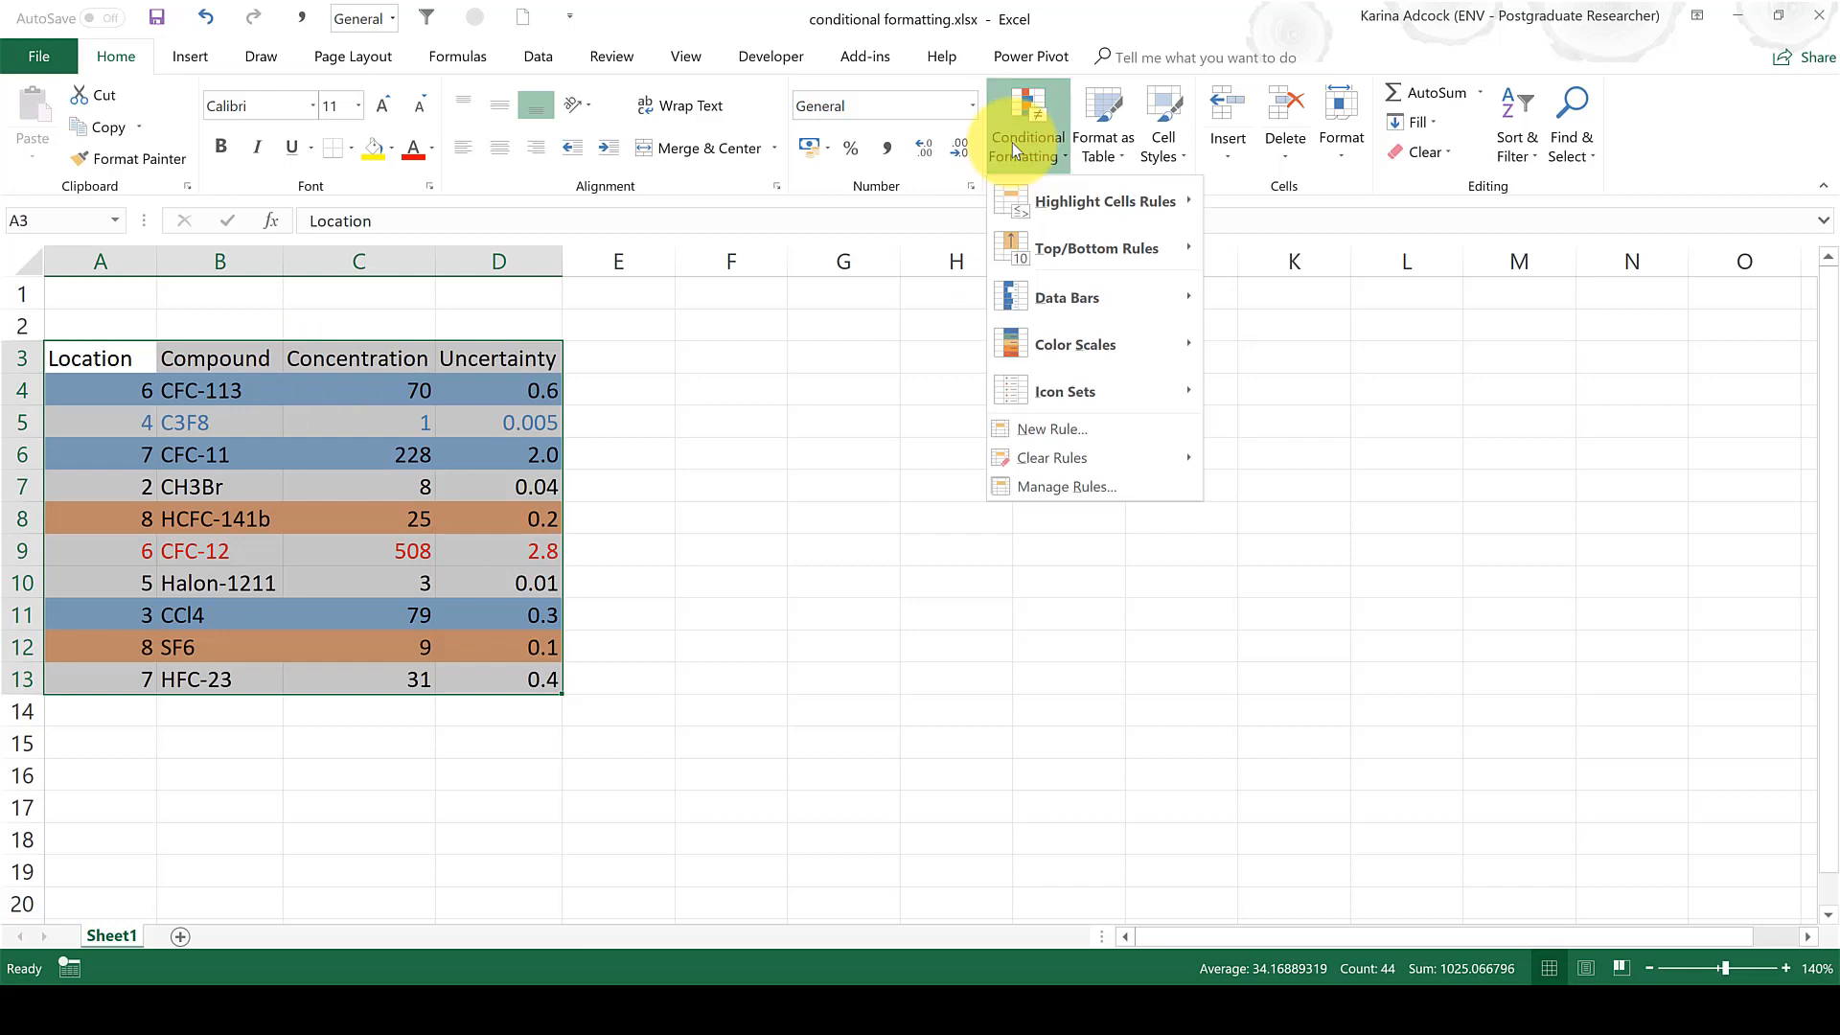
pyautogui.click(1044, 428)
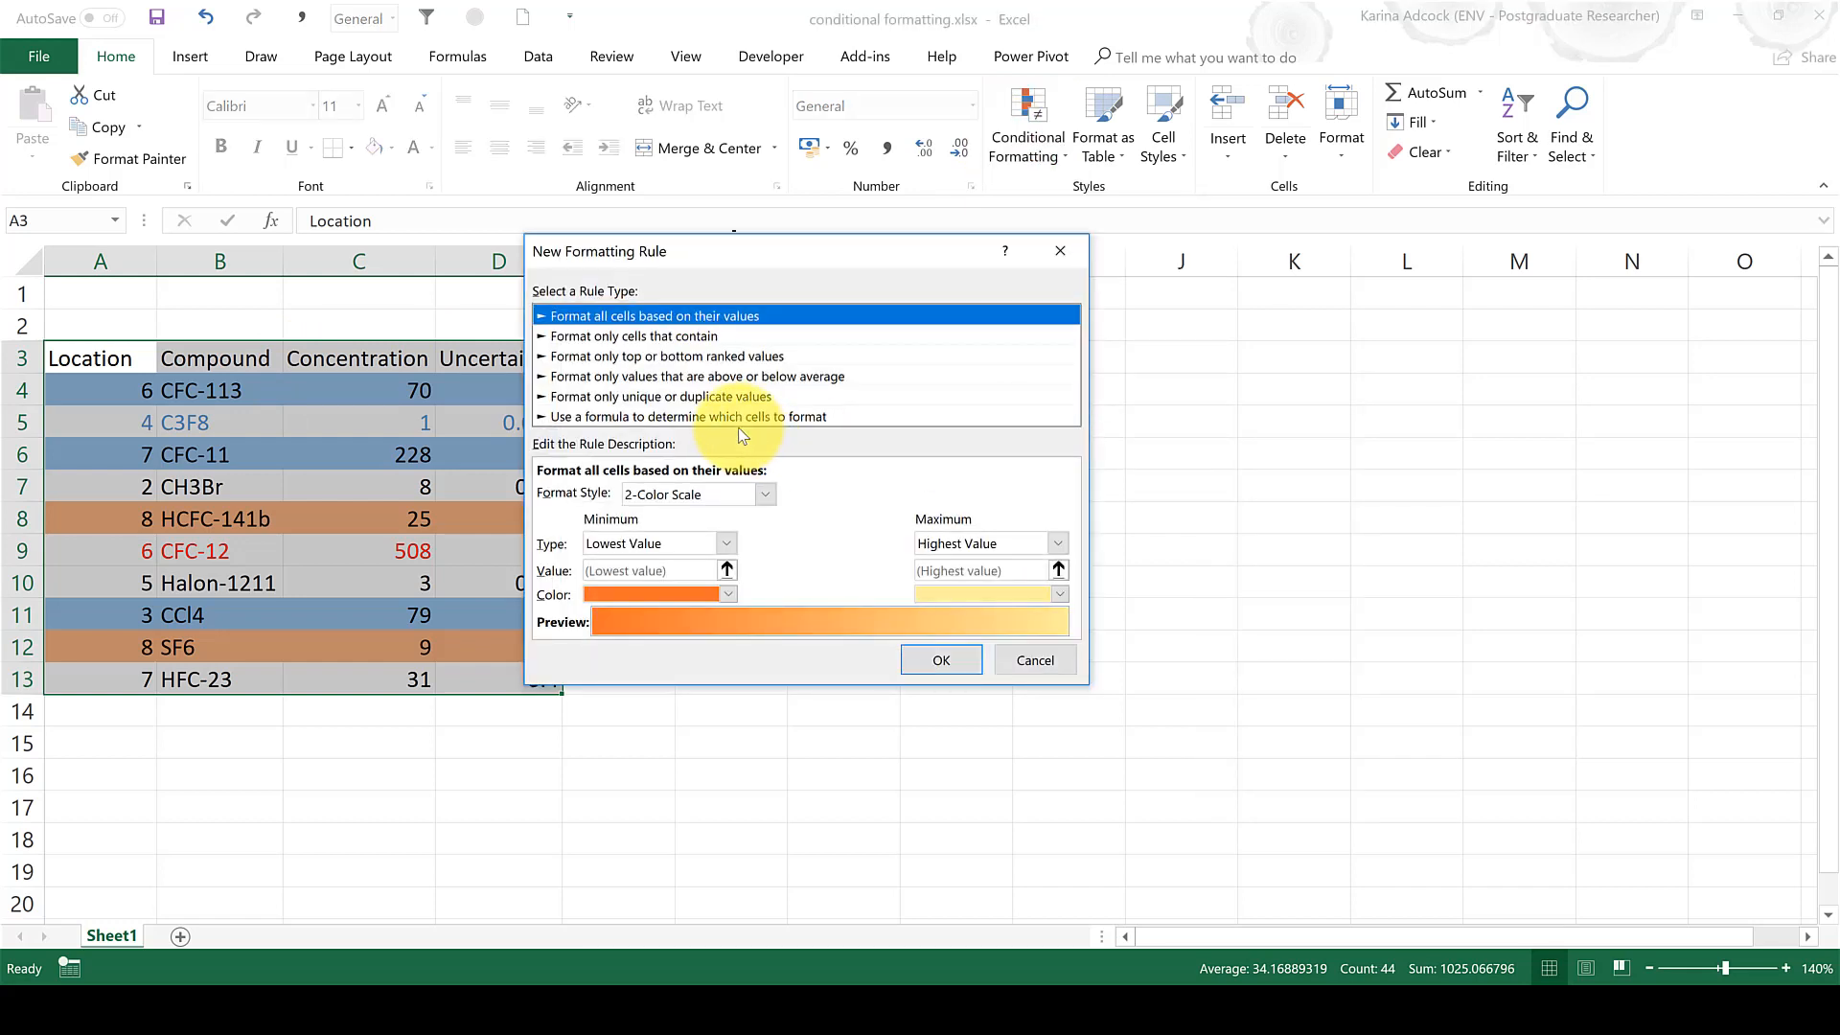
pyautogui.click(736, 417)
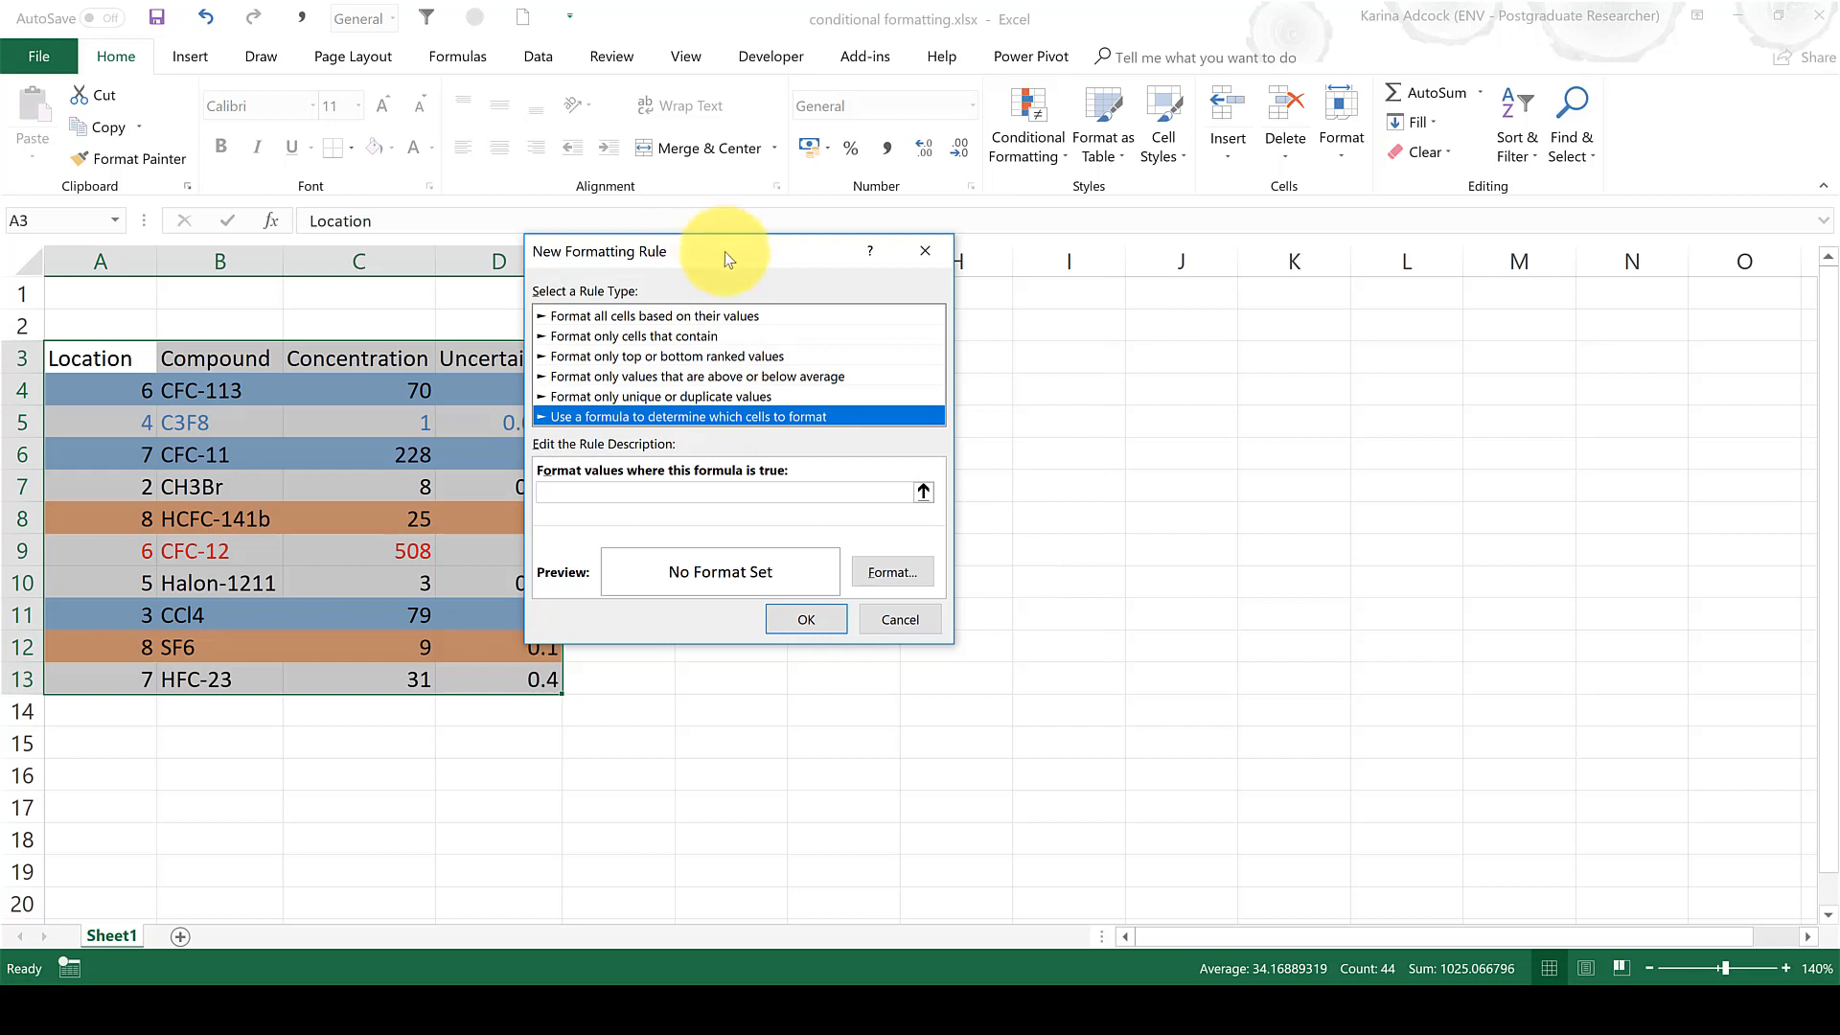
# Enter =A$3="Uncertainty" as the formula of the fifth rule, with only the header row locked
pyautogui.moveTo(694, 236); pyautogui.dragTo(842, 268)
pyautogui.click(743, 522)
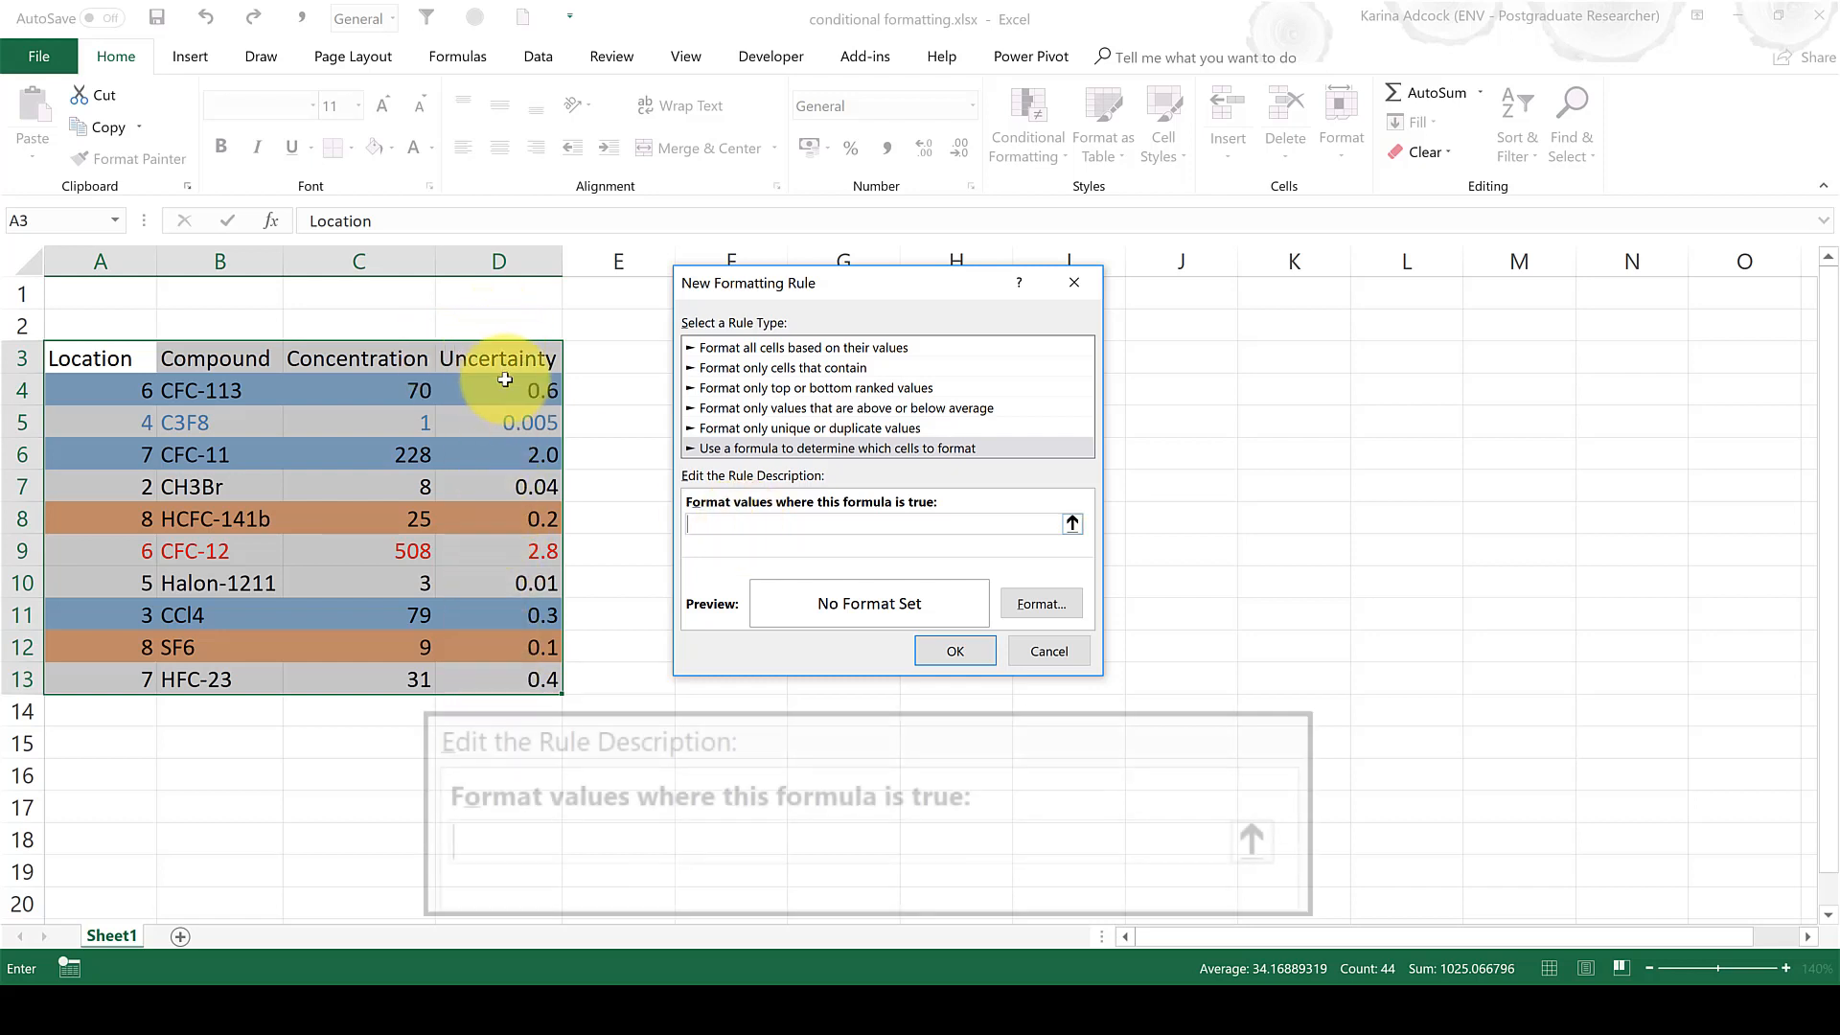
pyautogui.write('=')
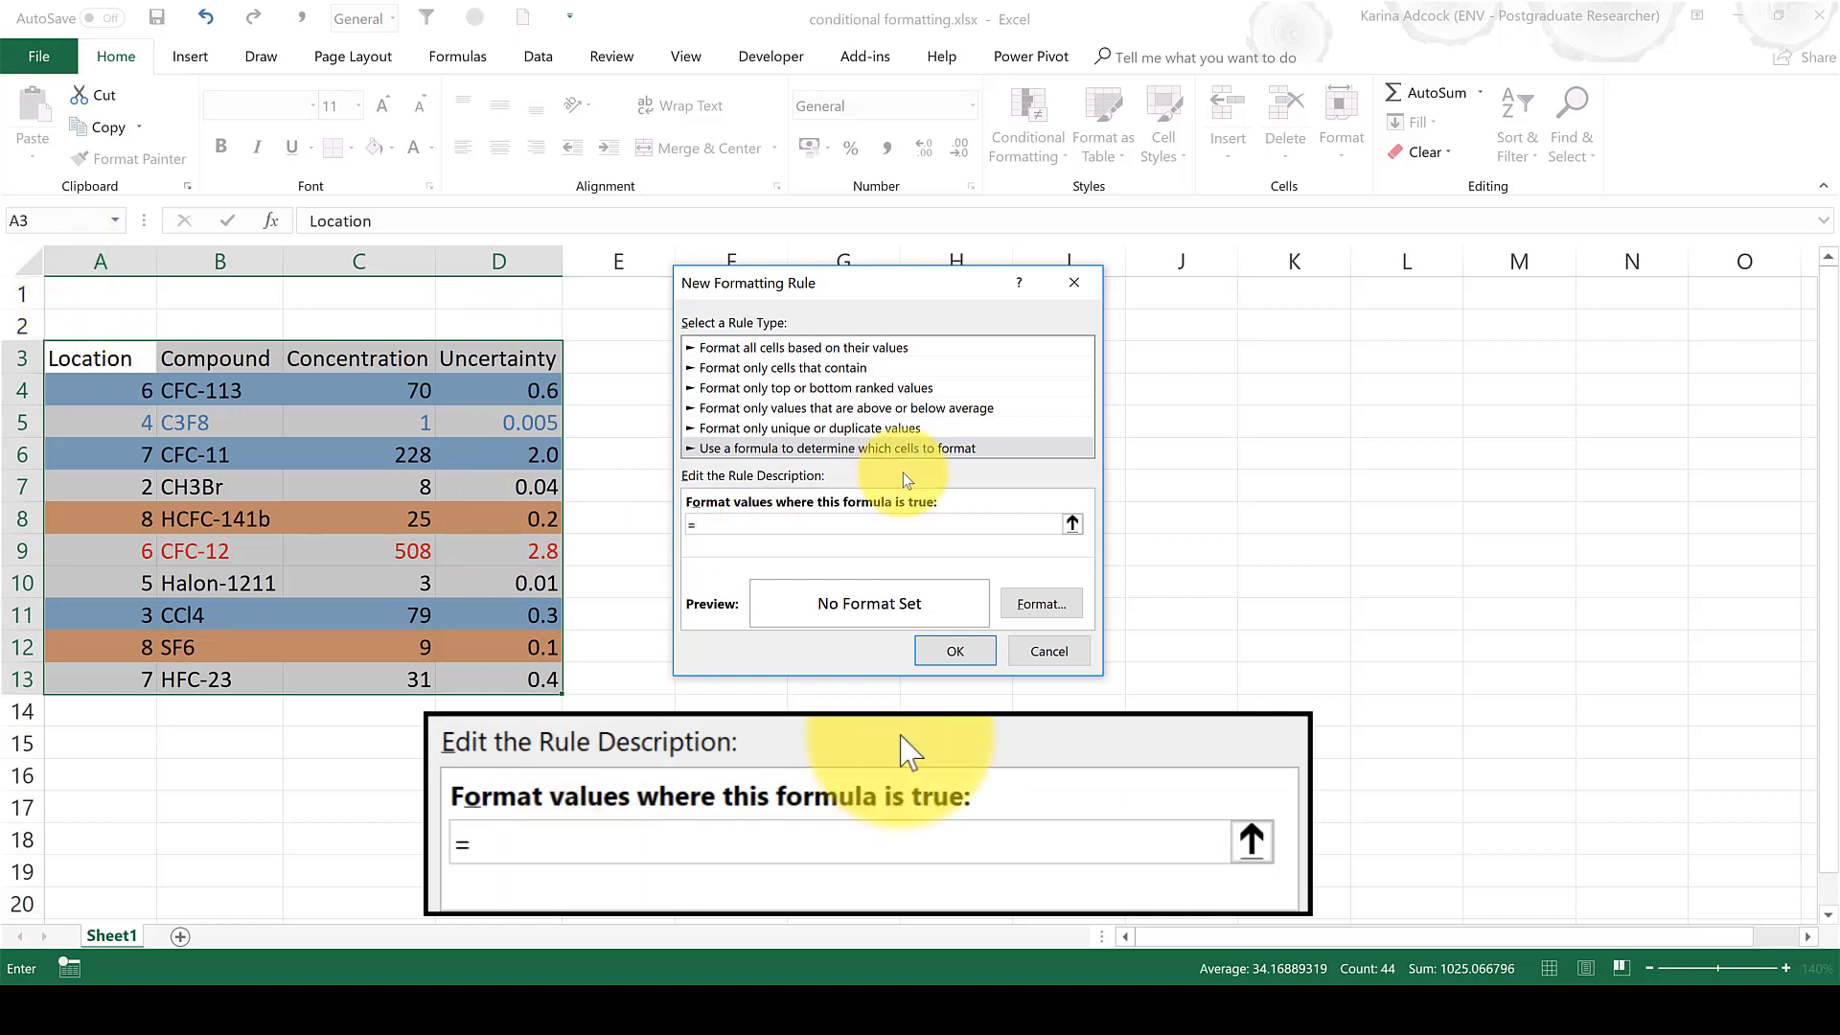
pyautogui.write('A')
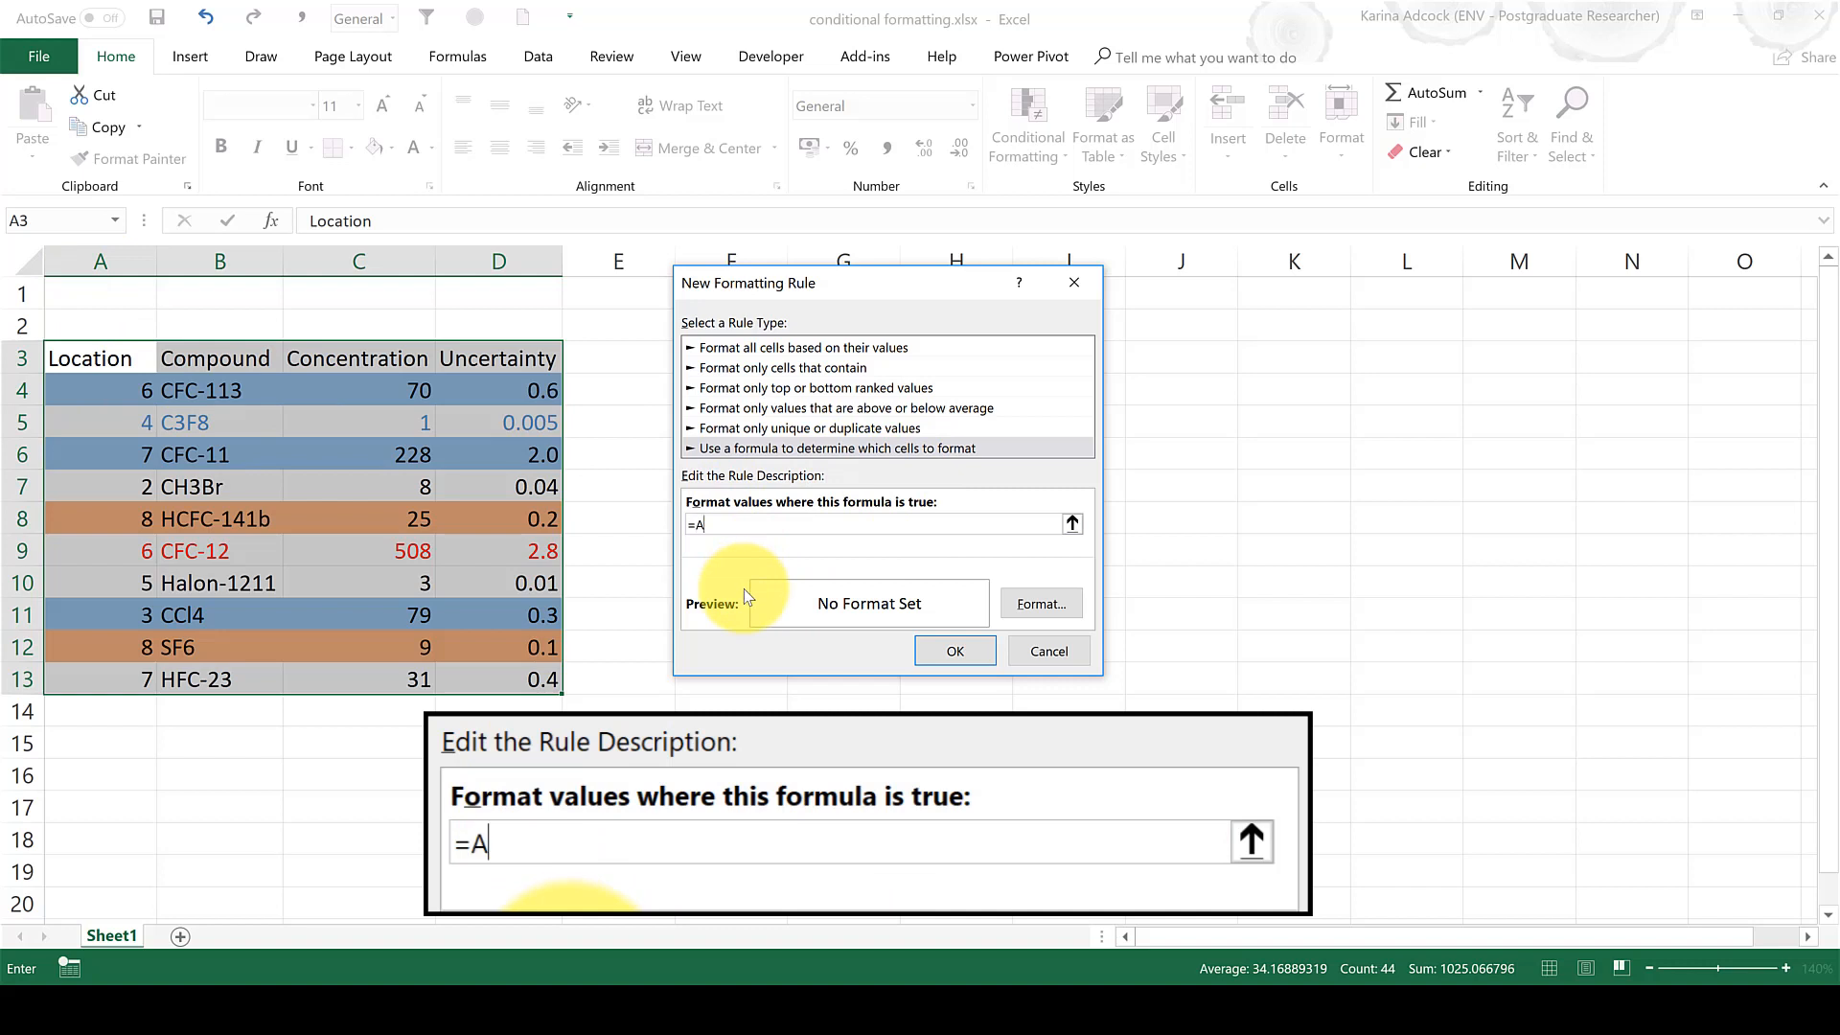
pyautogui.write('3="Uncertain')
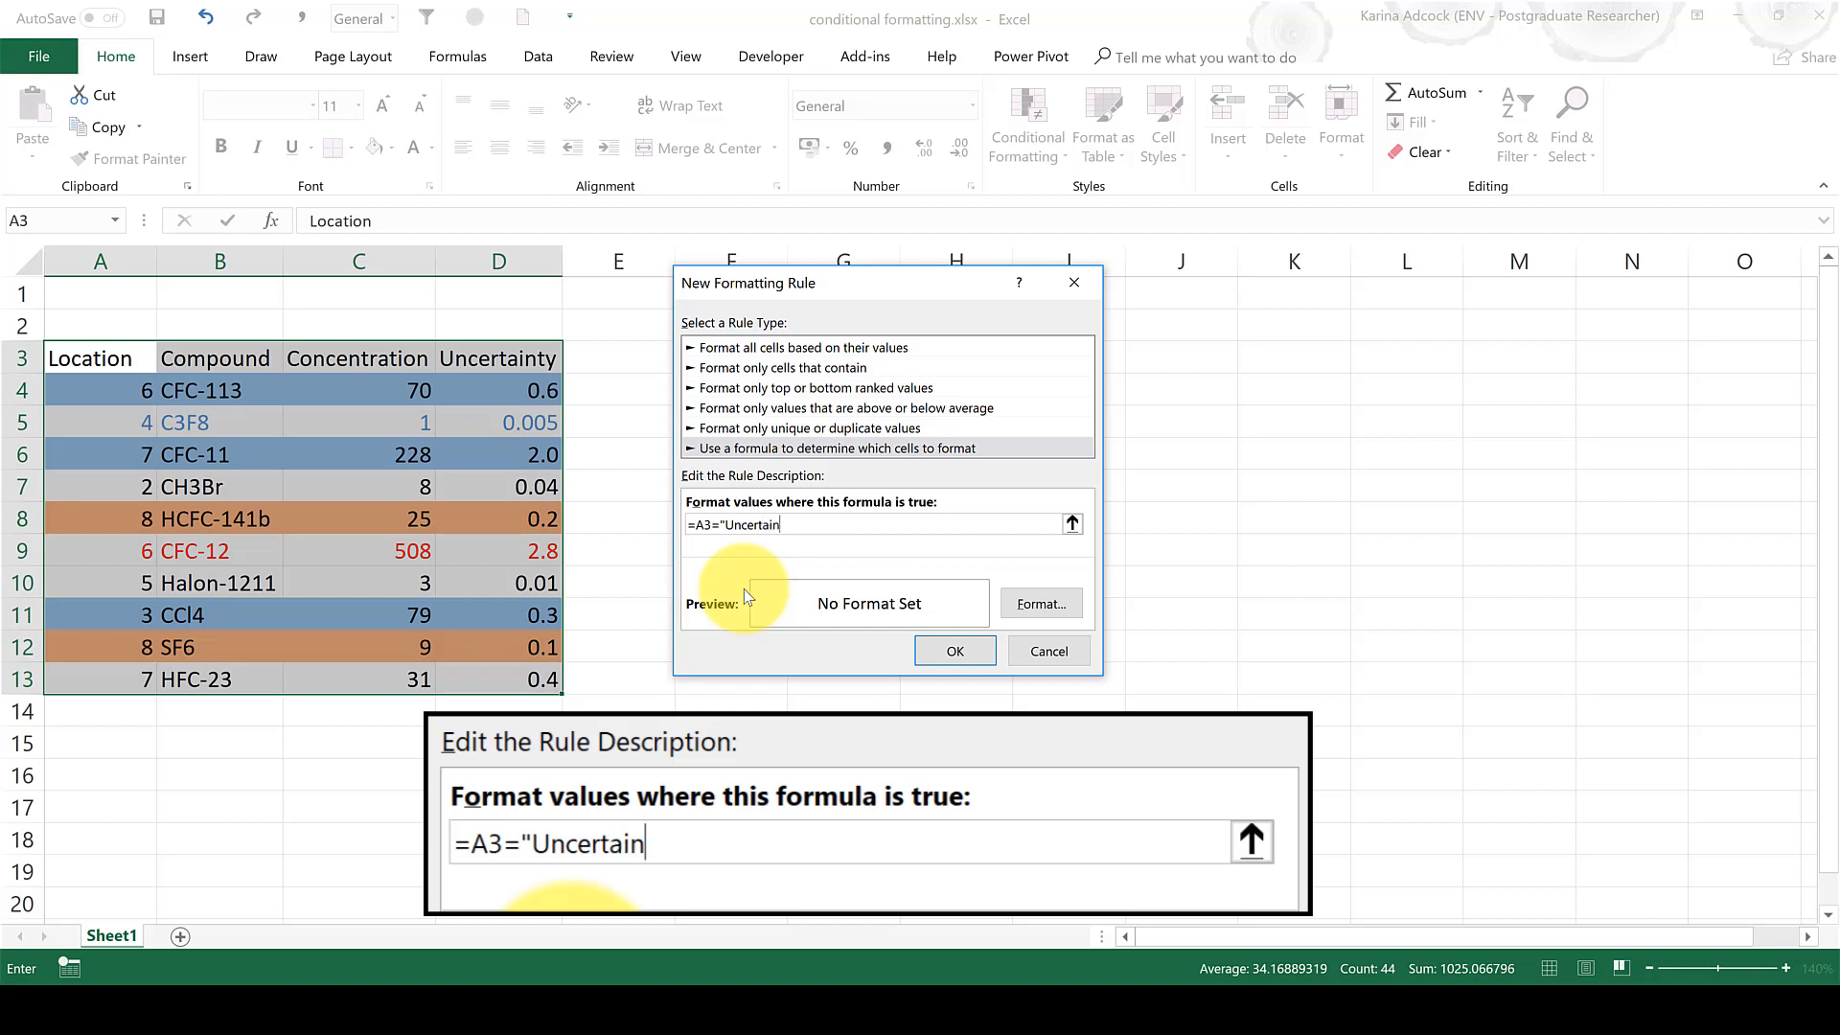
pyautogui.write('ty"')
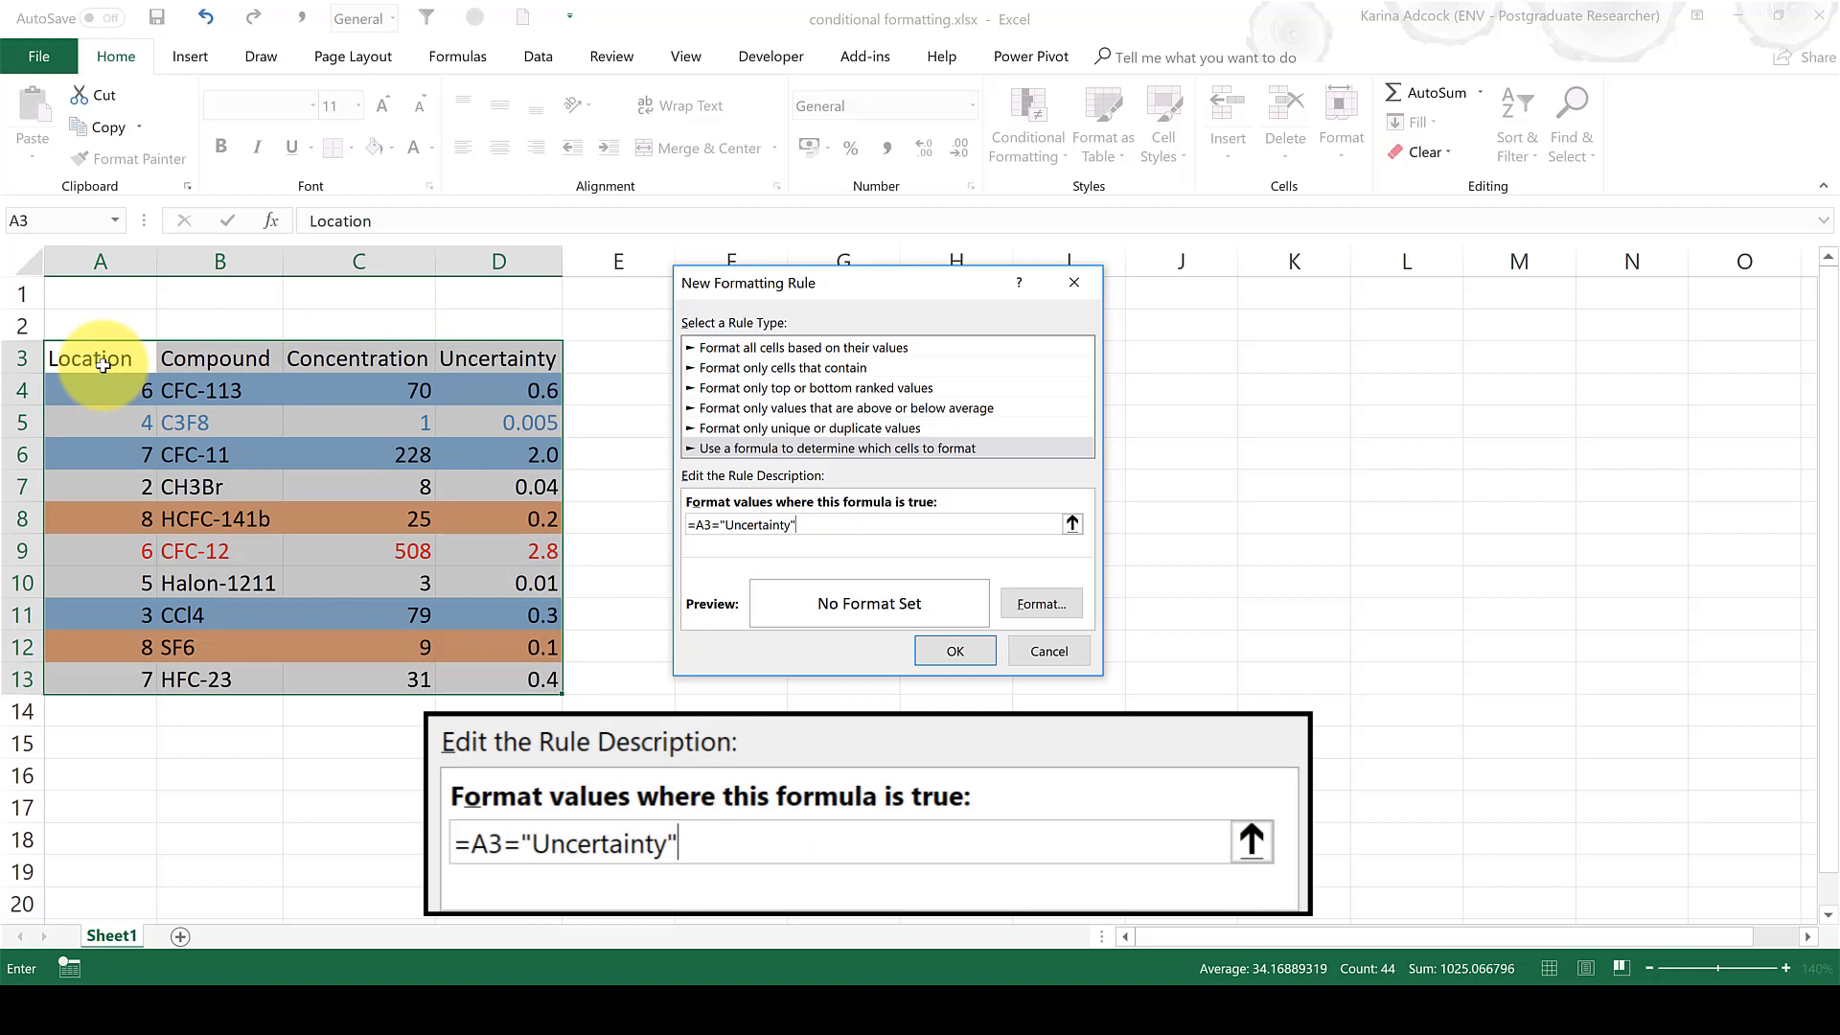
pyautogui.click(701, 527)
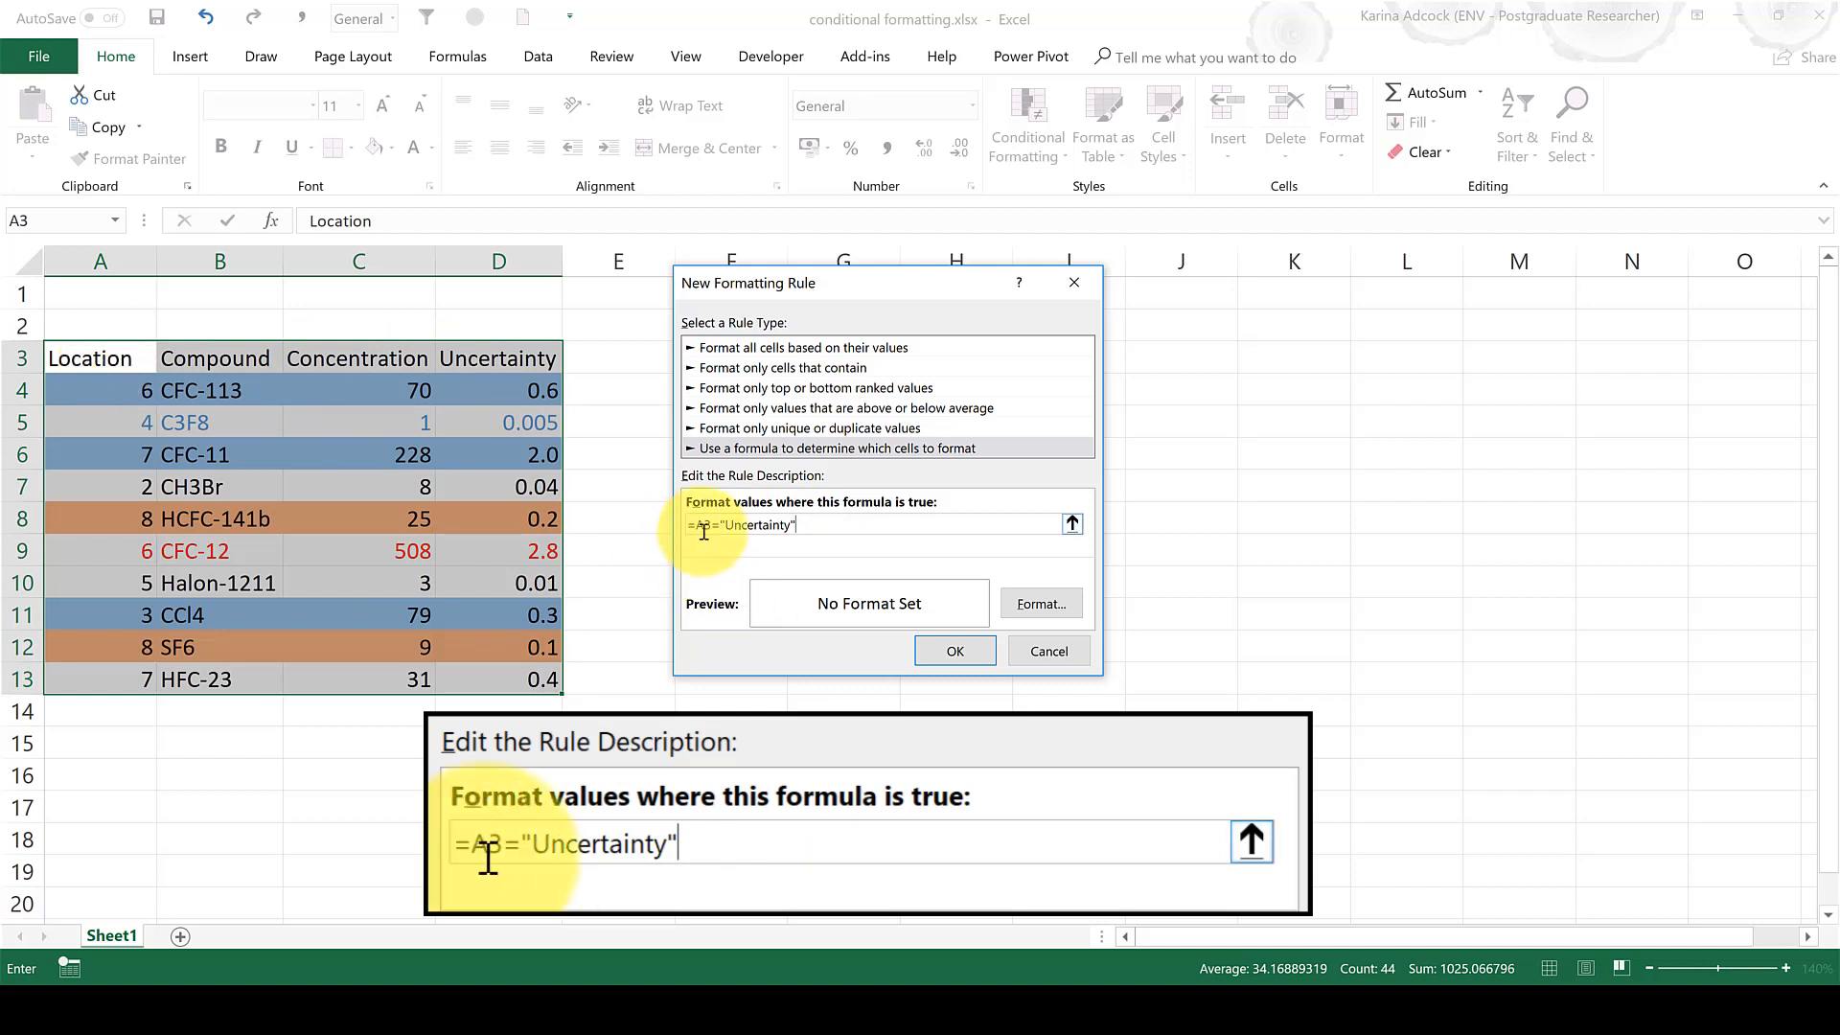
pyautogui.write('$')
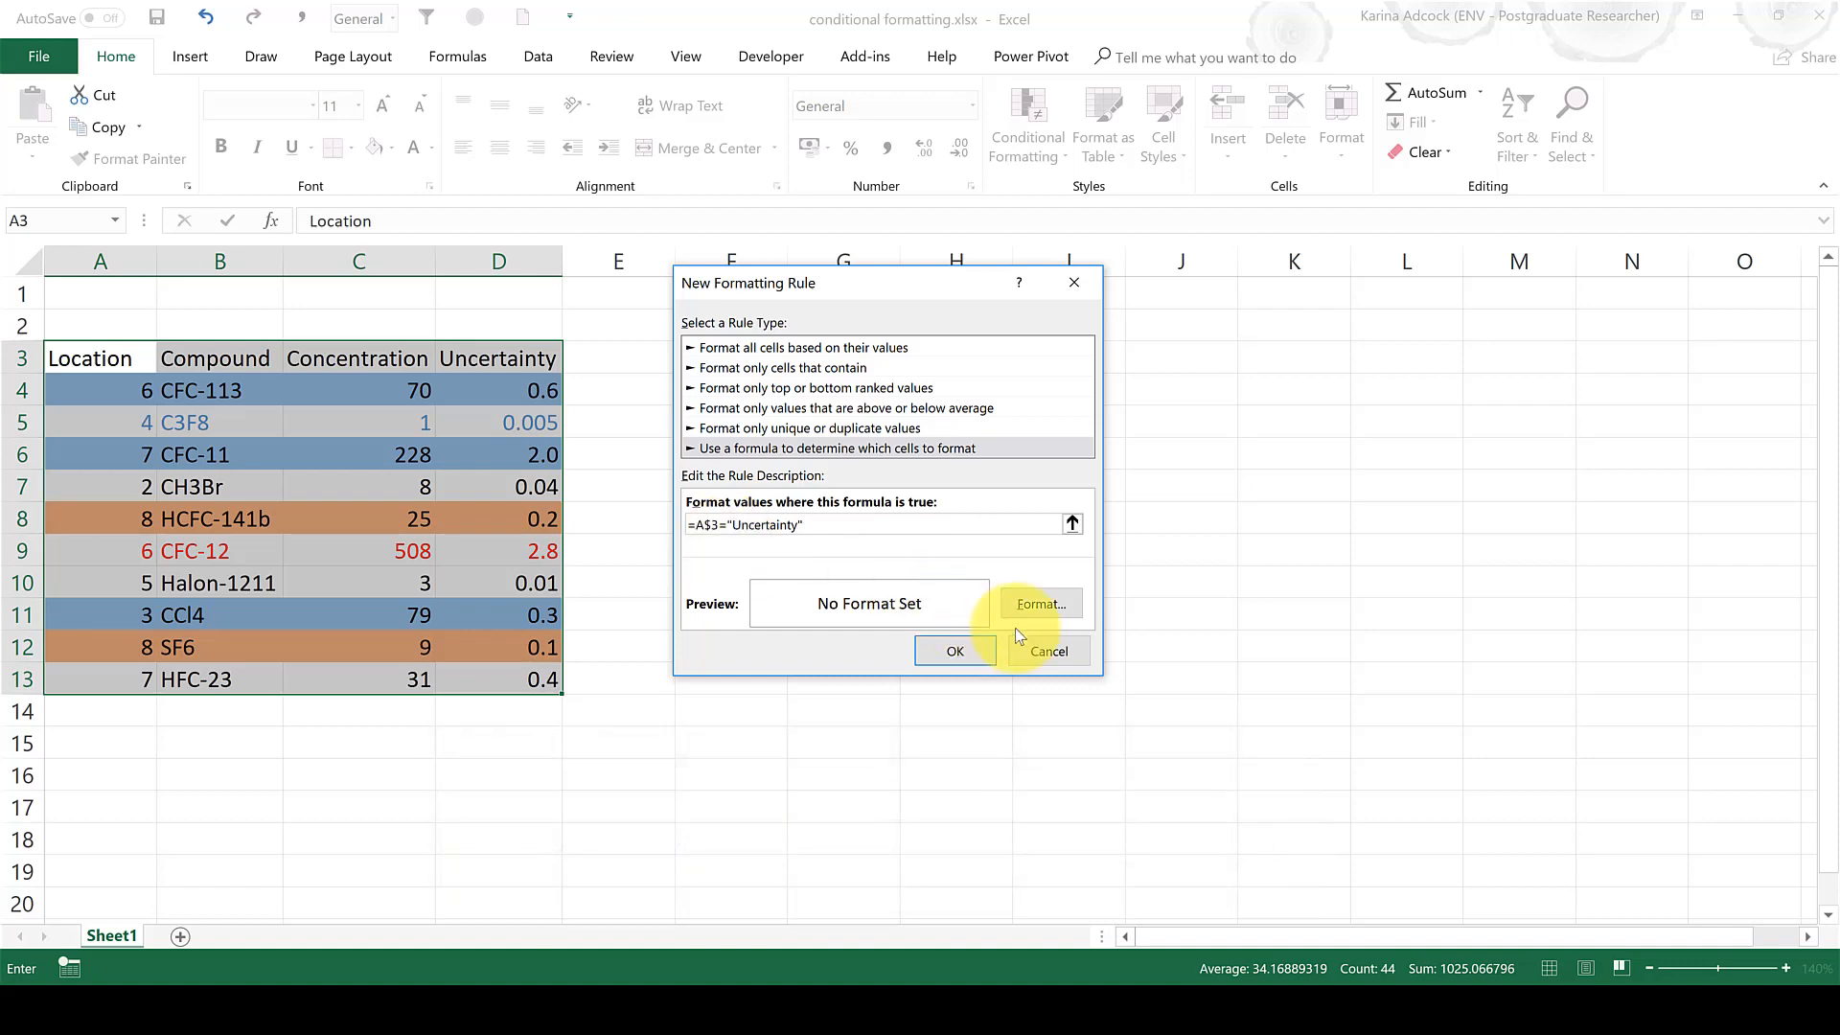
# Give the Uncertainty rule a bold italic font style, apply it to the table and check the Uncertainty column
pyautogui.click(1042, 604)
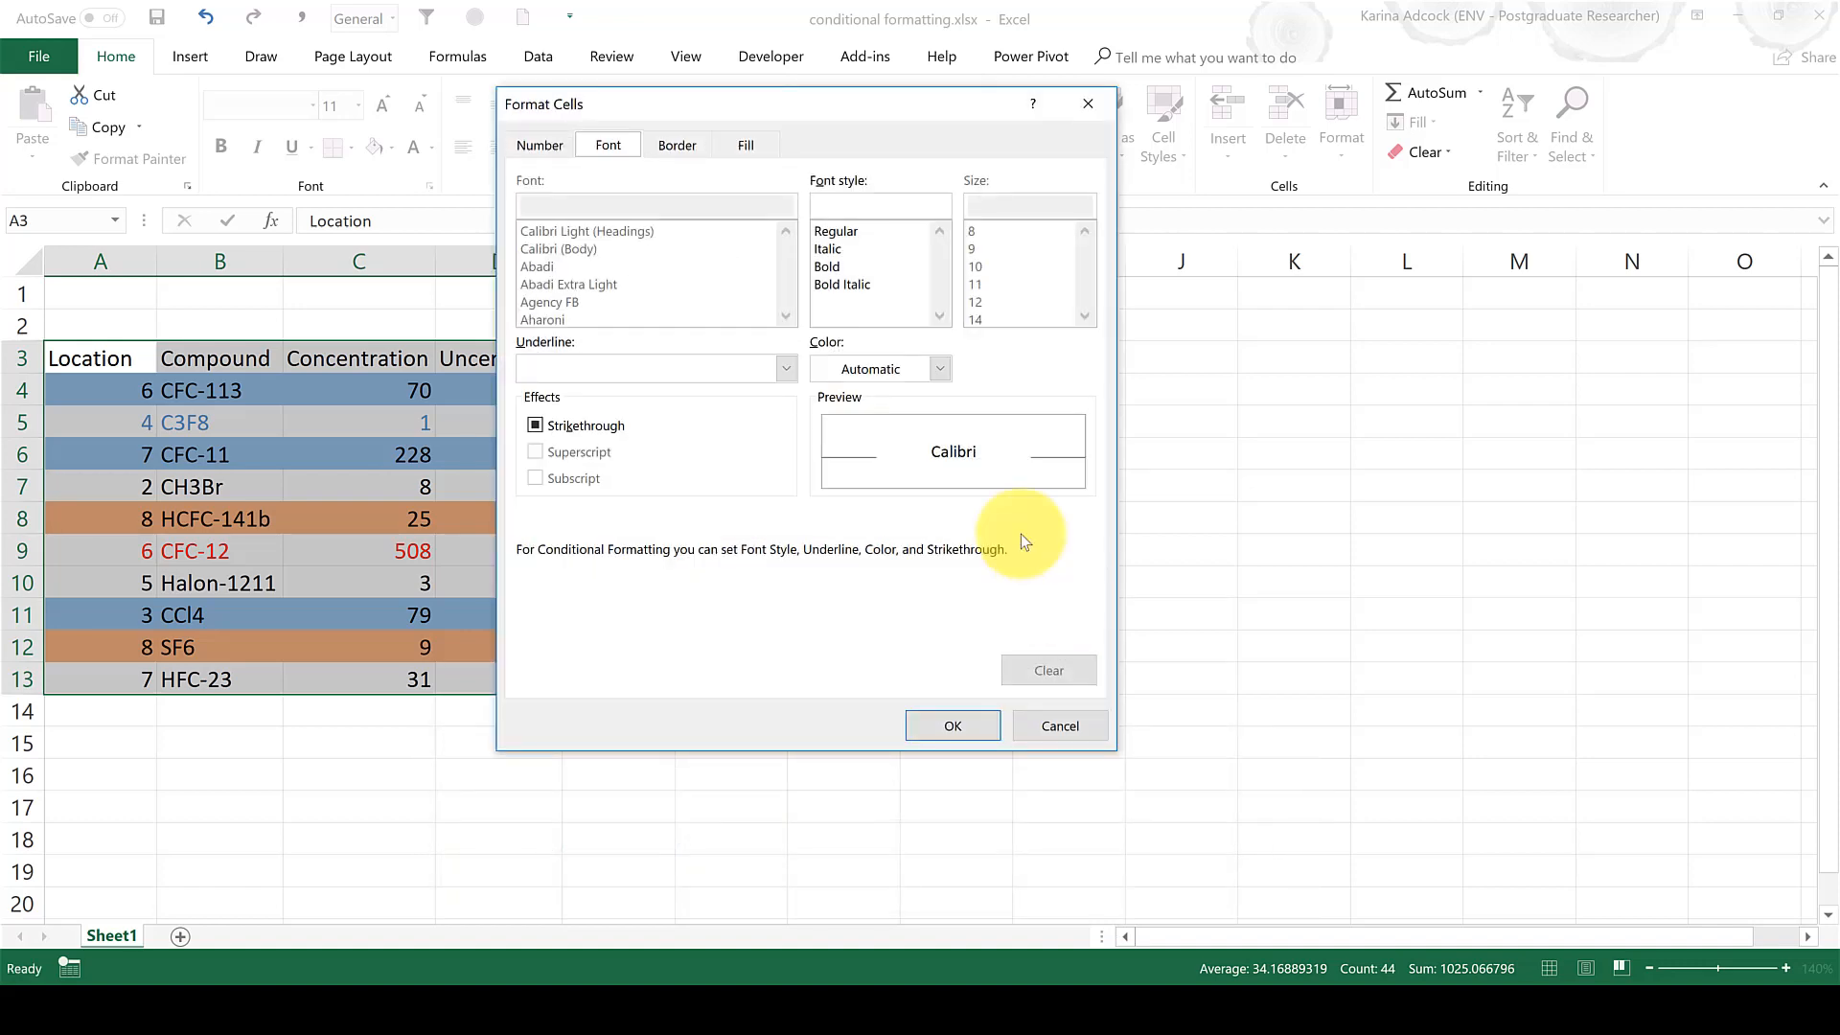
pyautogui.click(832, 284)
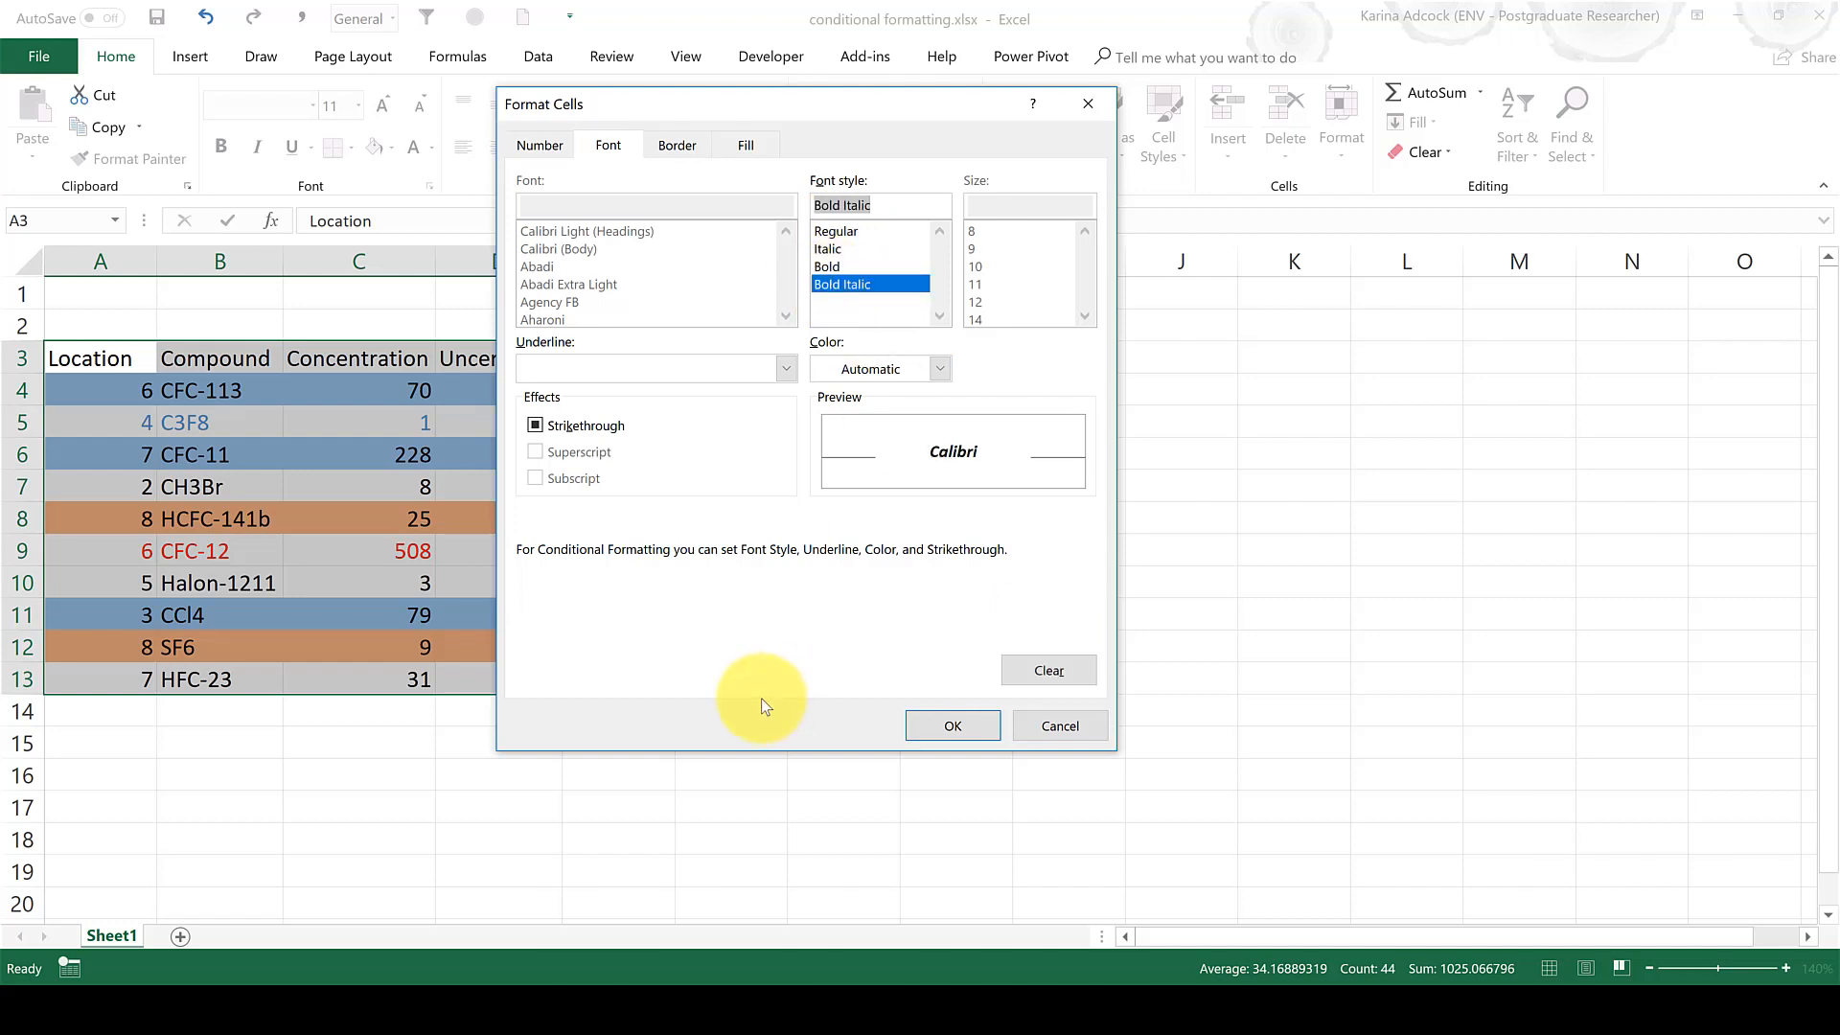
pyautogui.click(939, 724)
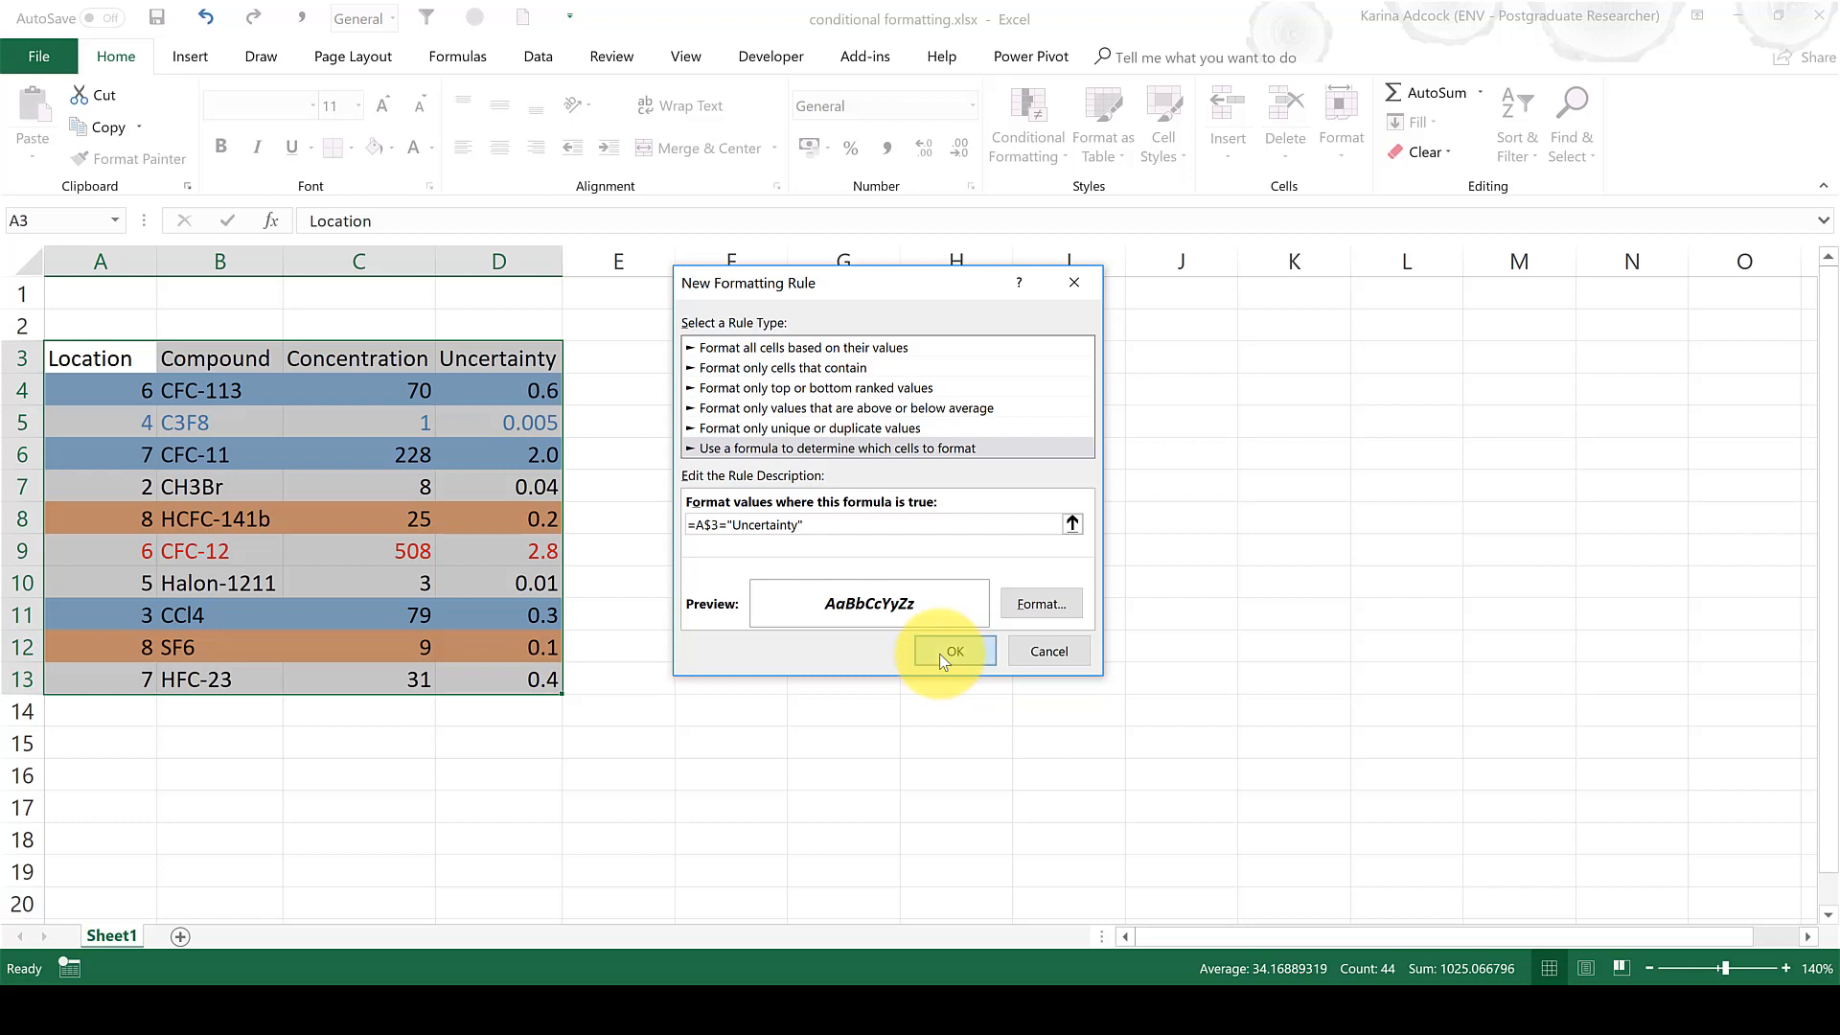
pyautogui.click(939, 657)
pyautogui.click(693, 510)
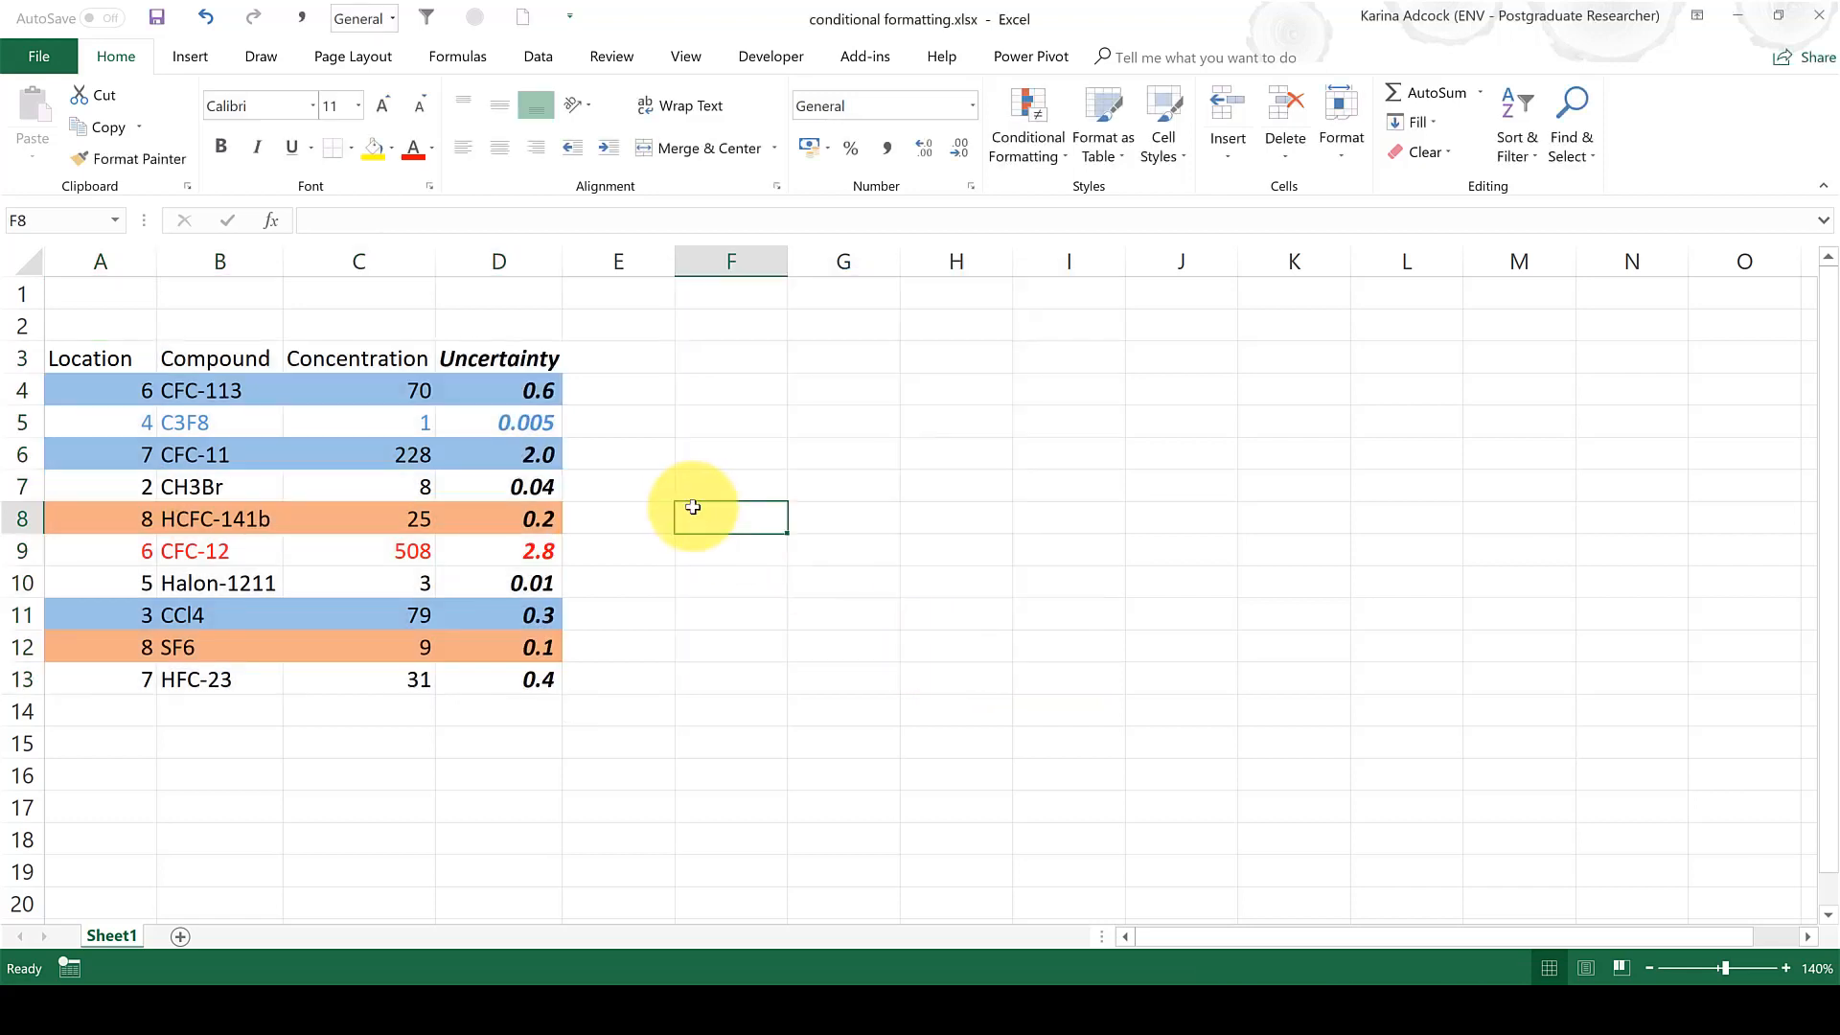
pyautogui.click(534, 740)
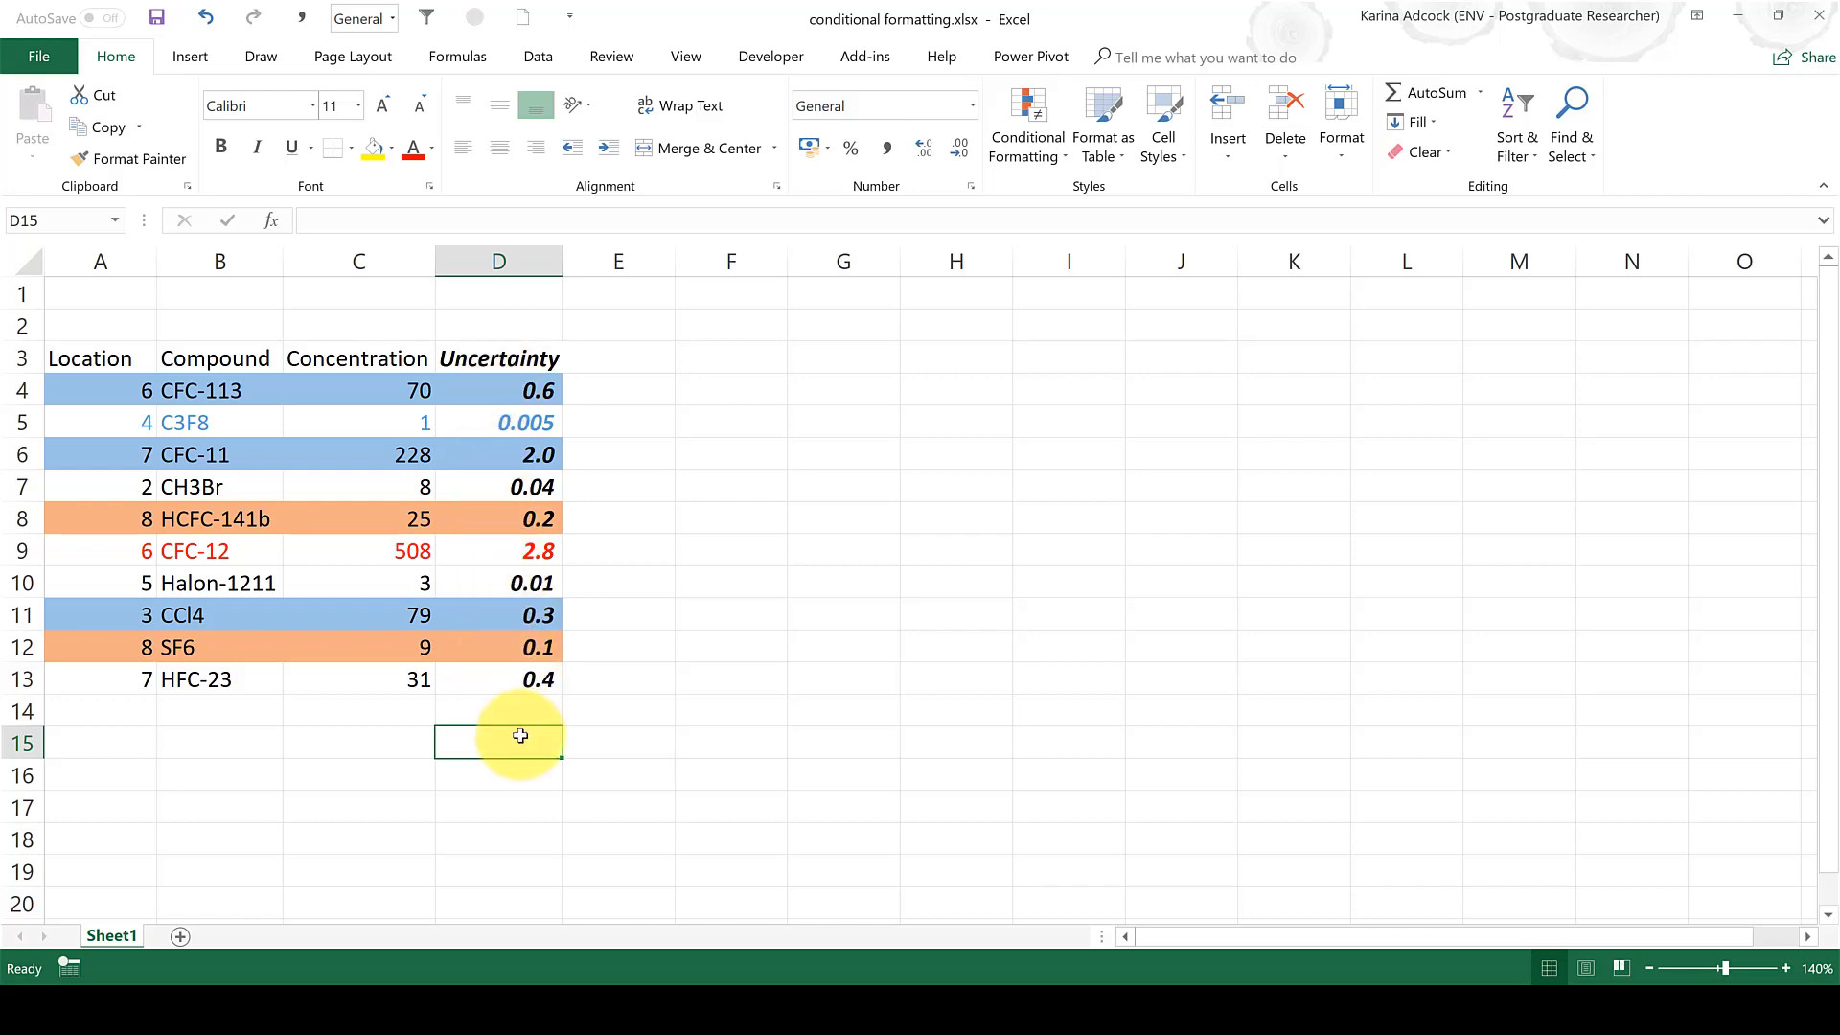
pyautogui.click(741, 508)
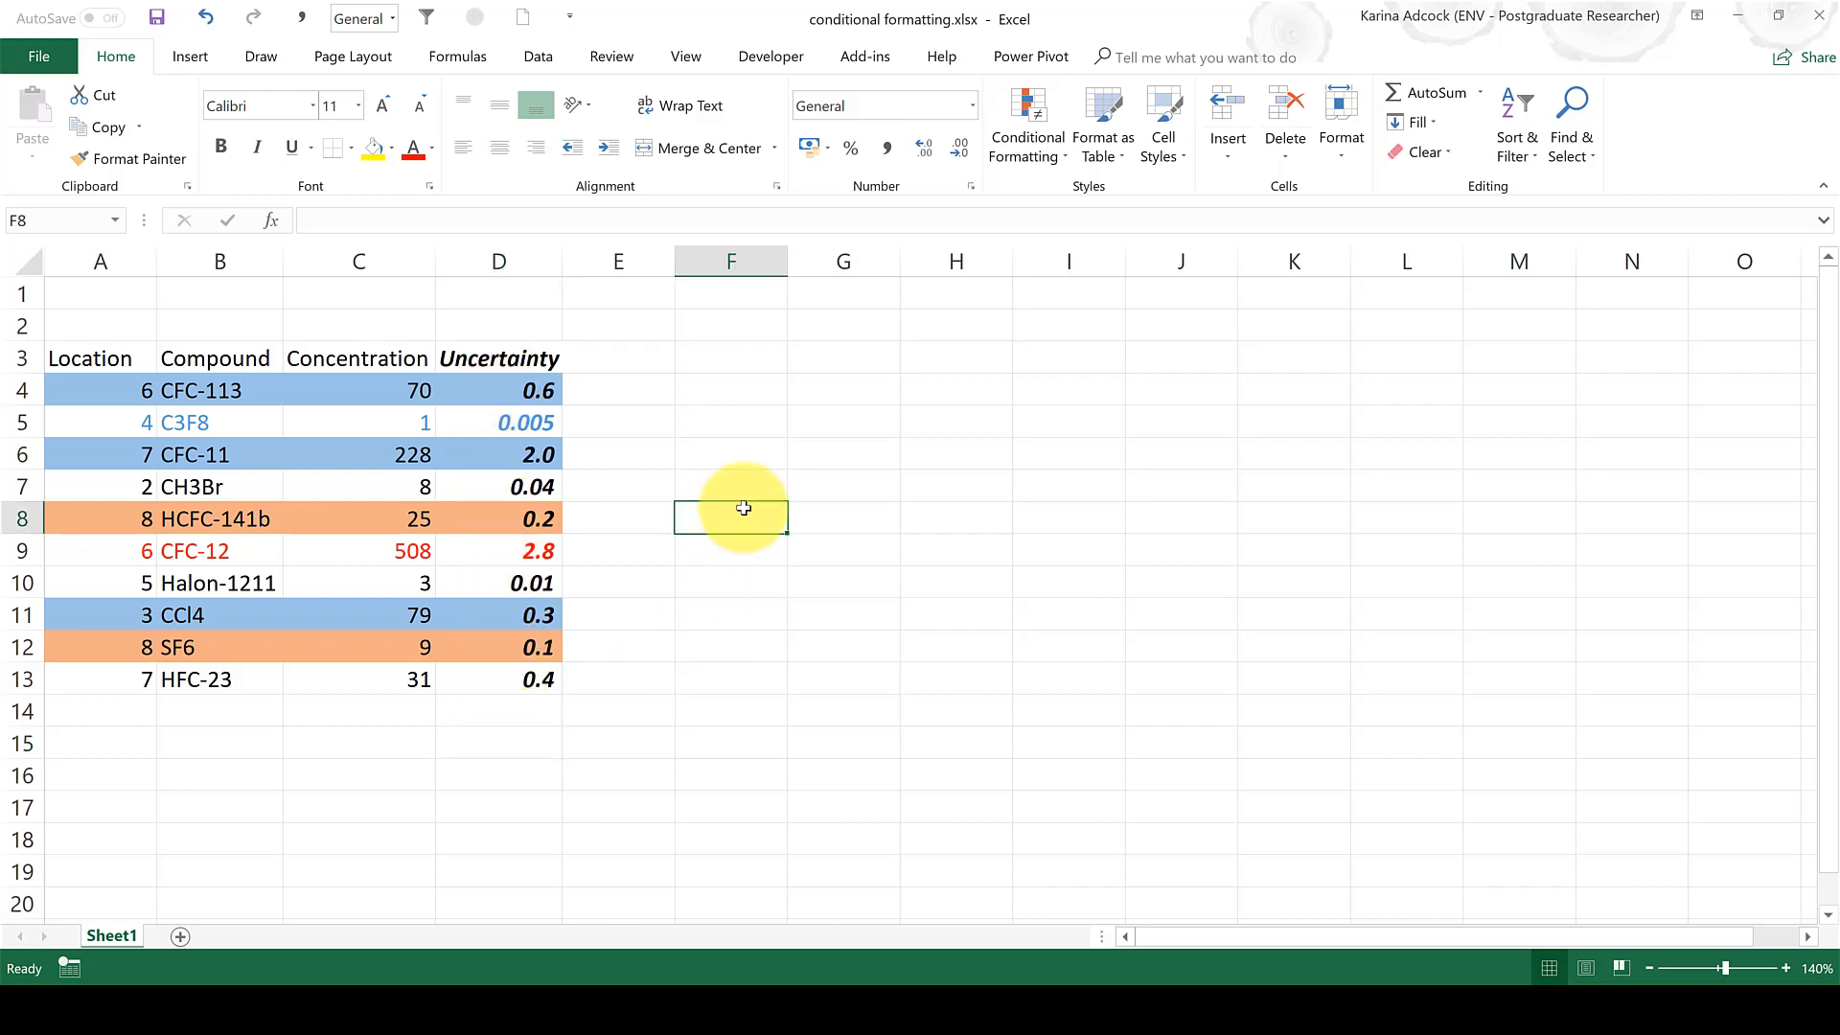